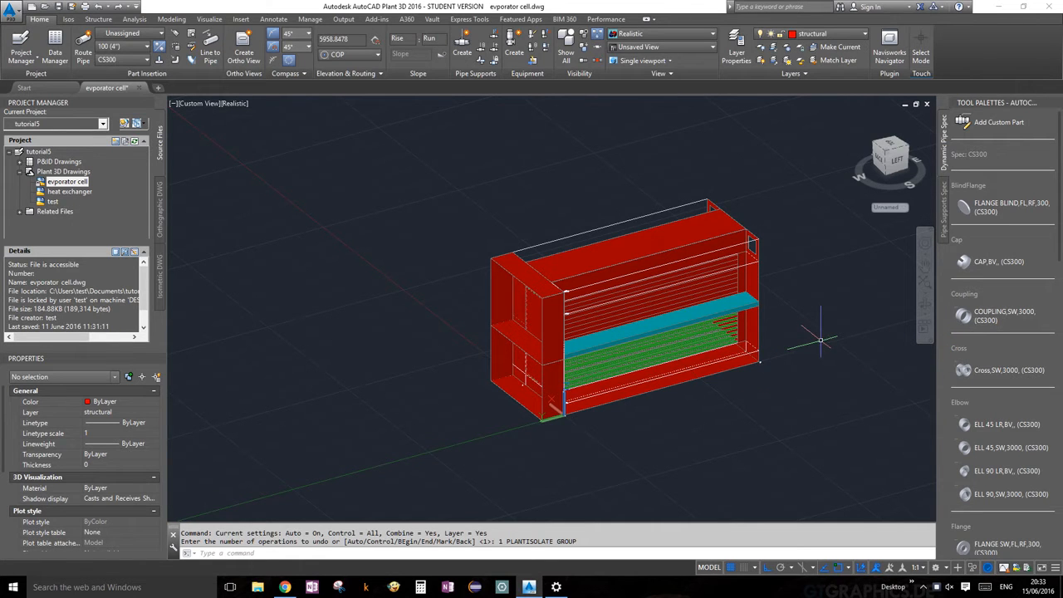
Step: Convert the evaporator cell model, excluding its white reference outline, to Heat Exchanger equipment with the insertion base point at the cell's bottom front corner
mouse_move(823, 337)
mouse_down()
mouse_move(812, 372)
mouse_move(695, 434)
mouse_move(435, 435)
mouse_move(407, 297)
mouse_move(470, 218)
mouse_move(629, 162)
mouse_move(741, 166)
mouse_move(756, 171)
mouse_move(752, 181)
mouse_up()
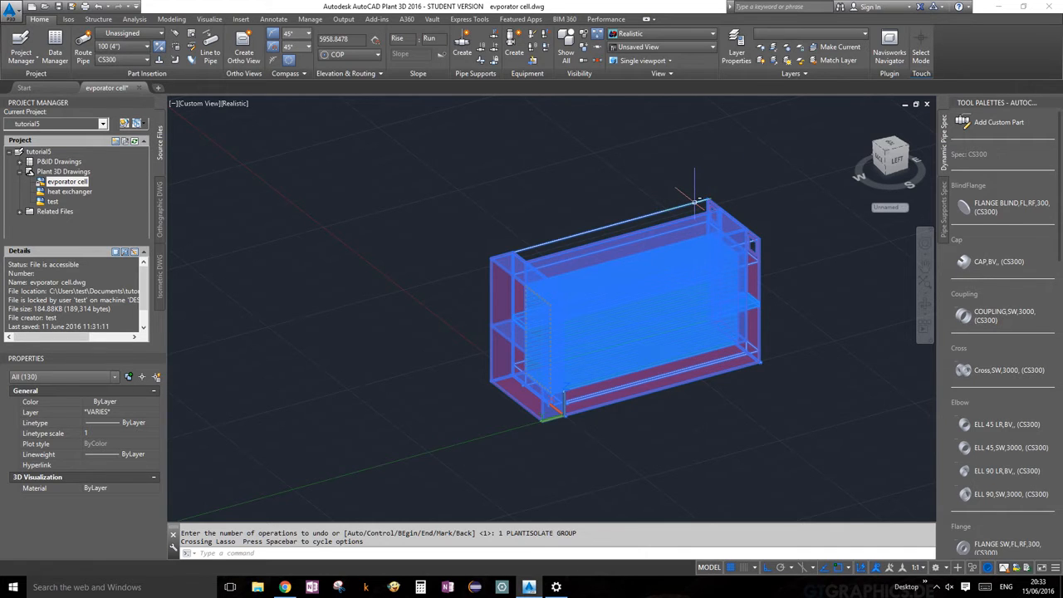
shift+click(695, 202)
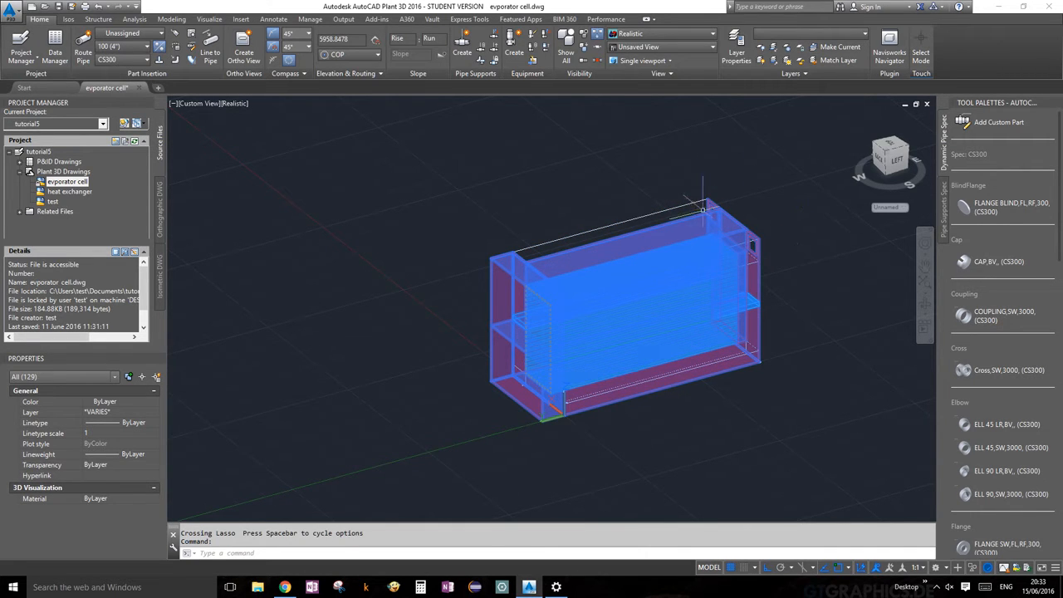
scroll(788, 240, down, 2)
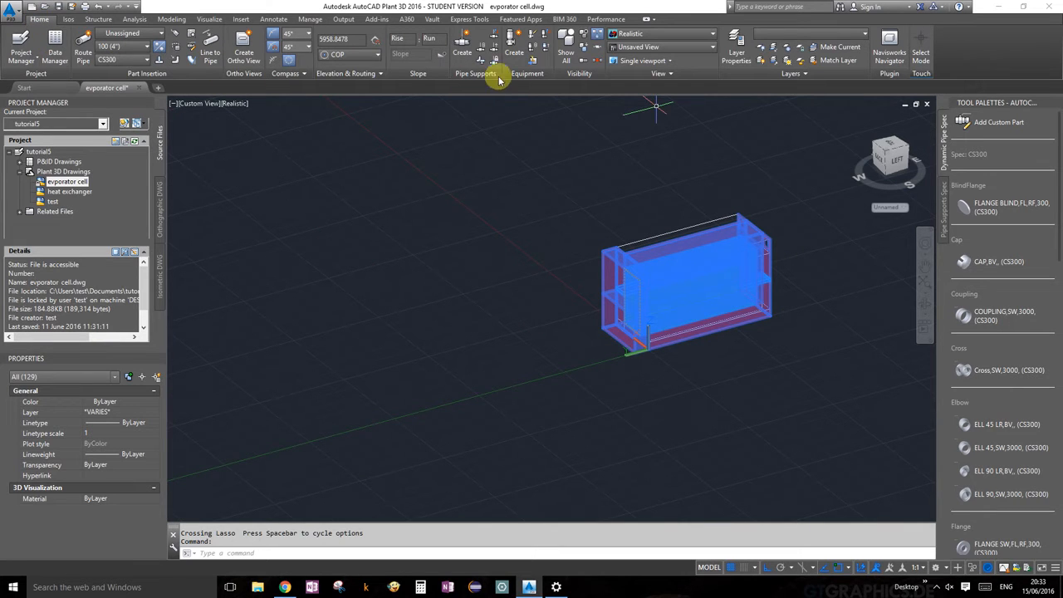
click(545, 37)
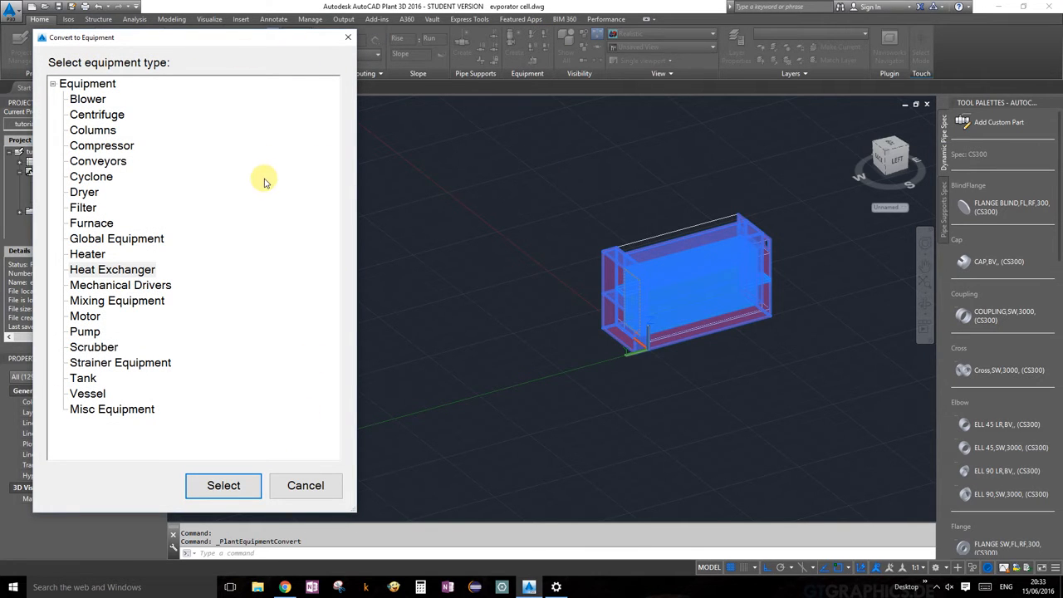
click(117, 271)
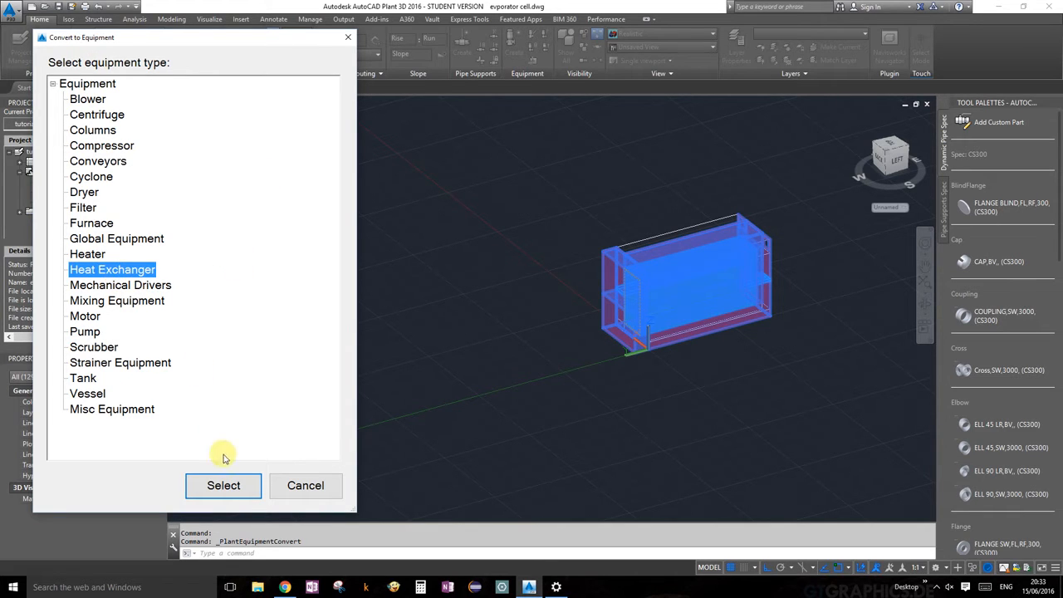
click(226, 487)
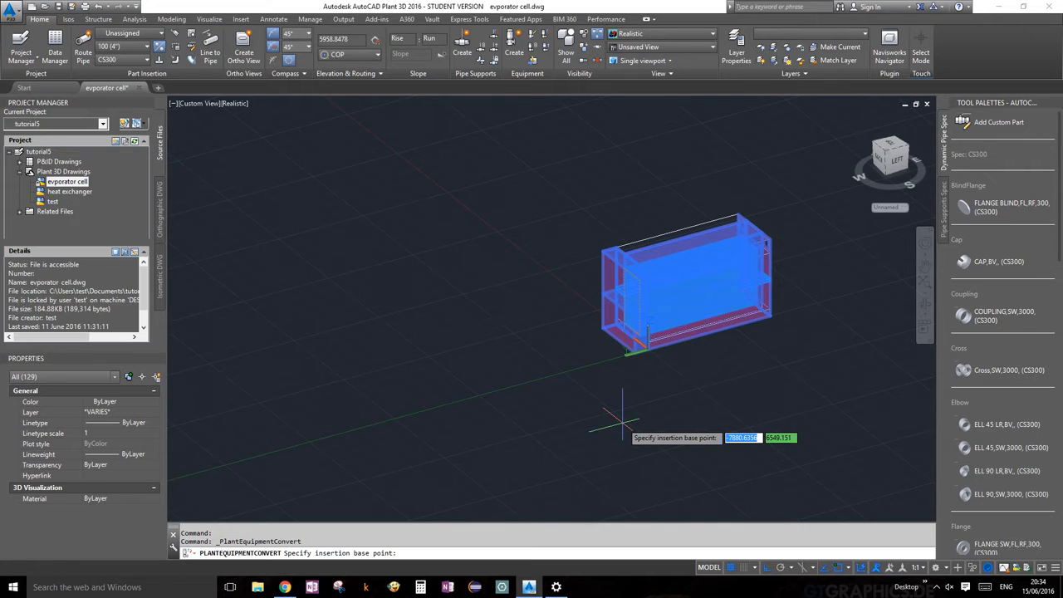
scroll(619, 416, up, 4)
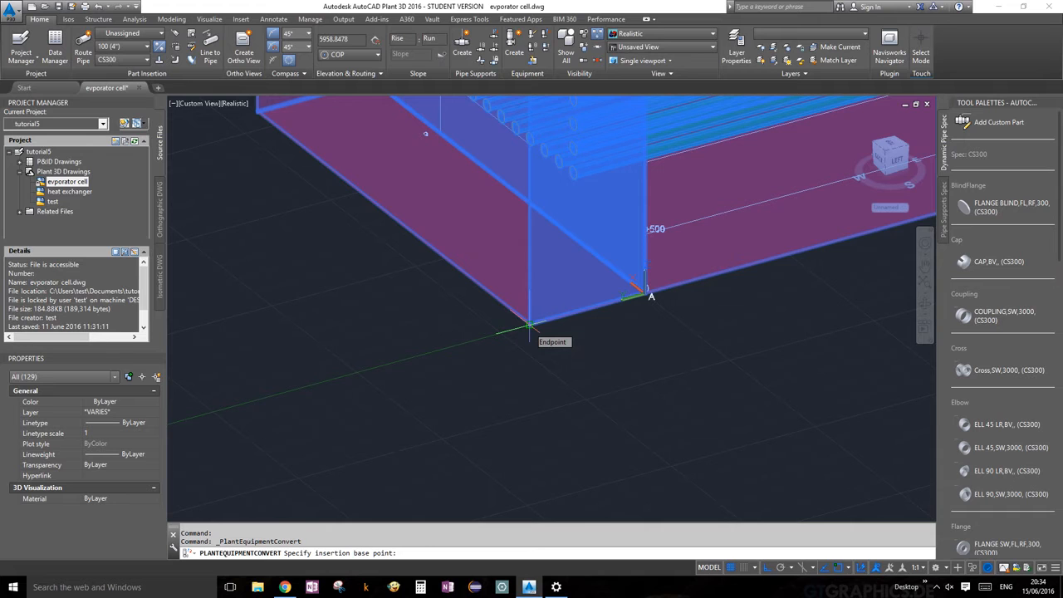
click(529, 326)
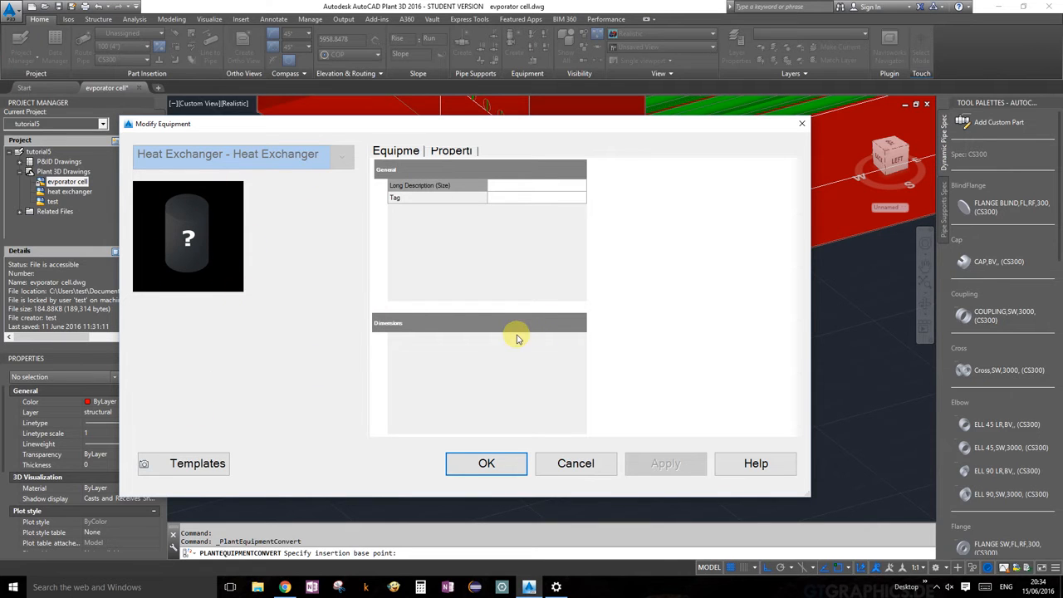
Step: Set the equipment's Long Description (Size) to "Evaporator Cell" and review its nozzle and data properties, leaving the tag unassigned
click(550, 184)
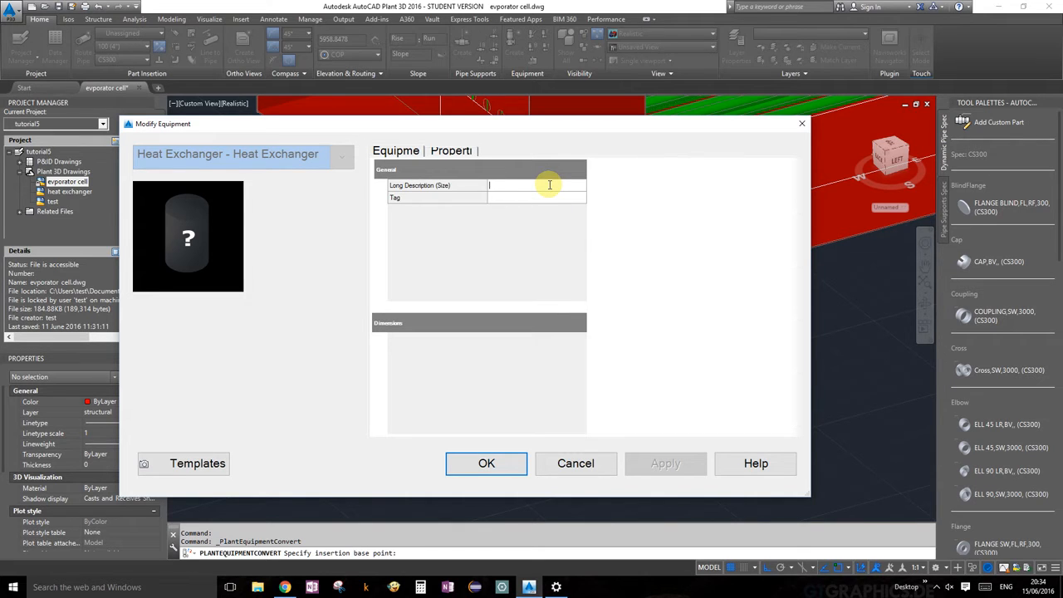
text(Evaporator Cell)
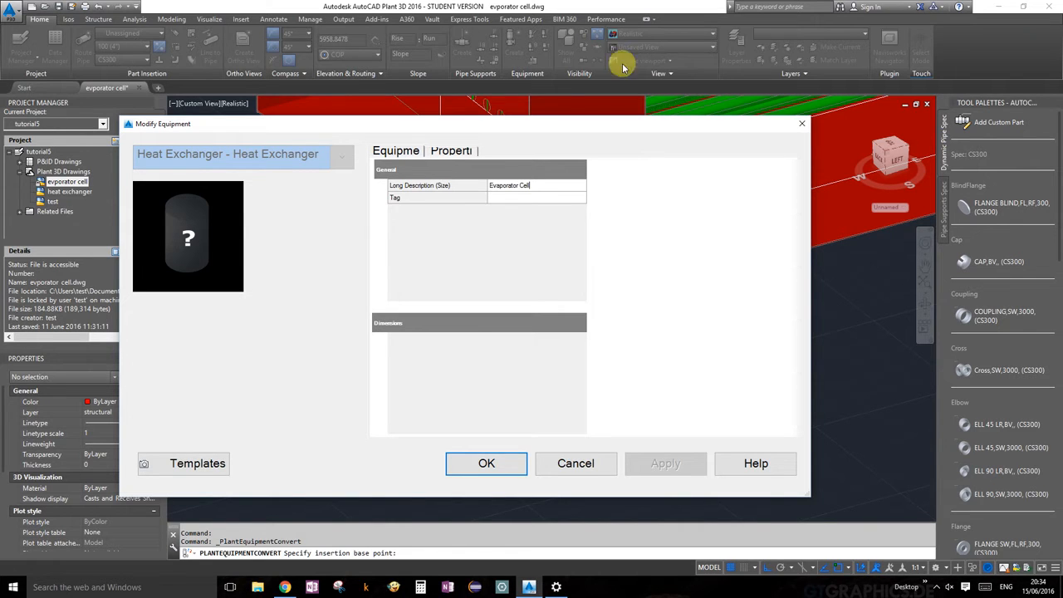
click(537, 199)
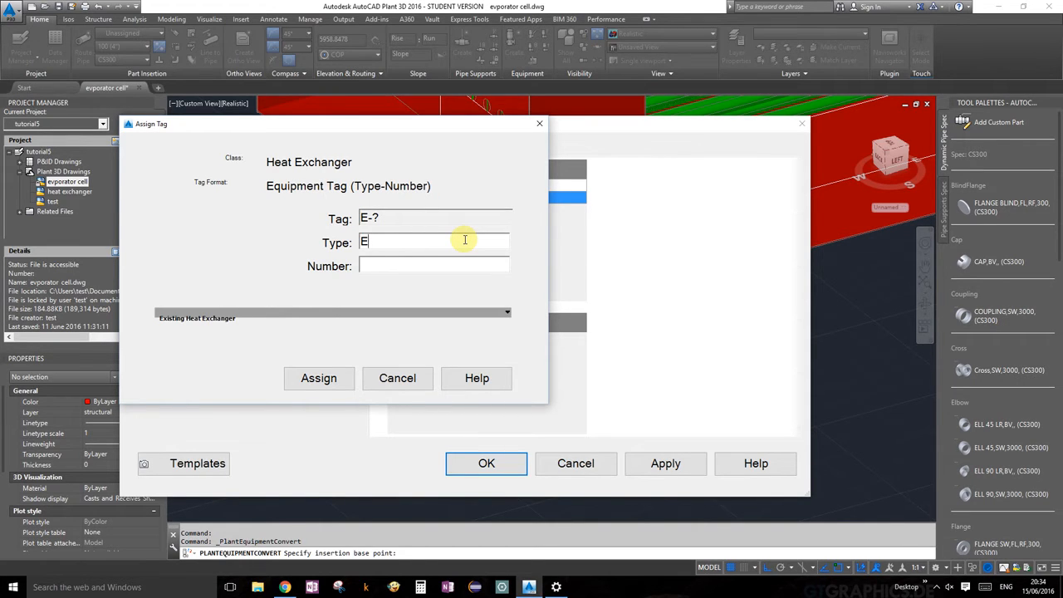
click(406, 393)
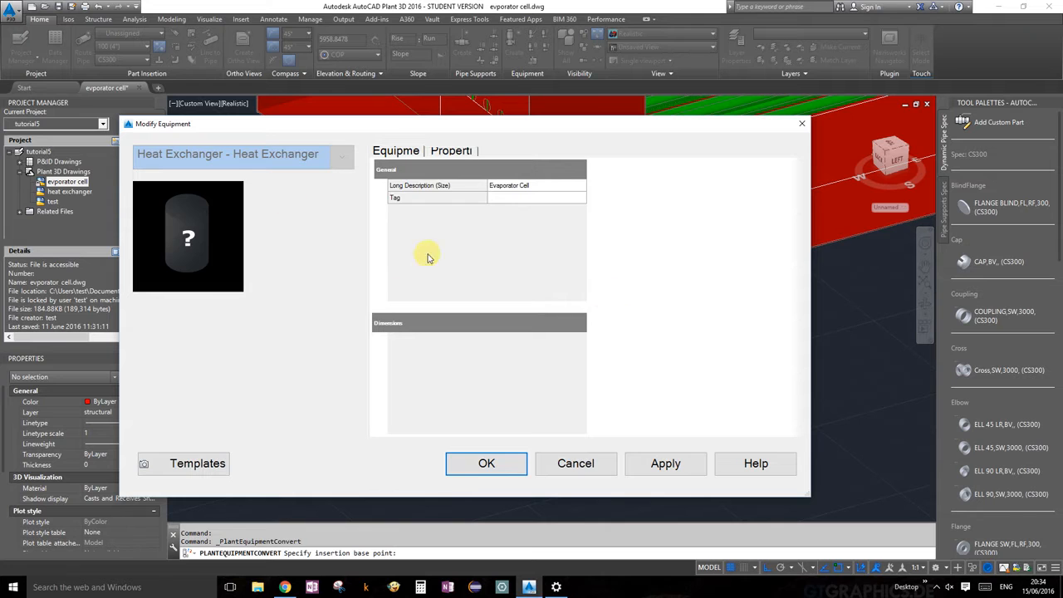
click(451, 150)
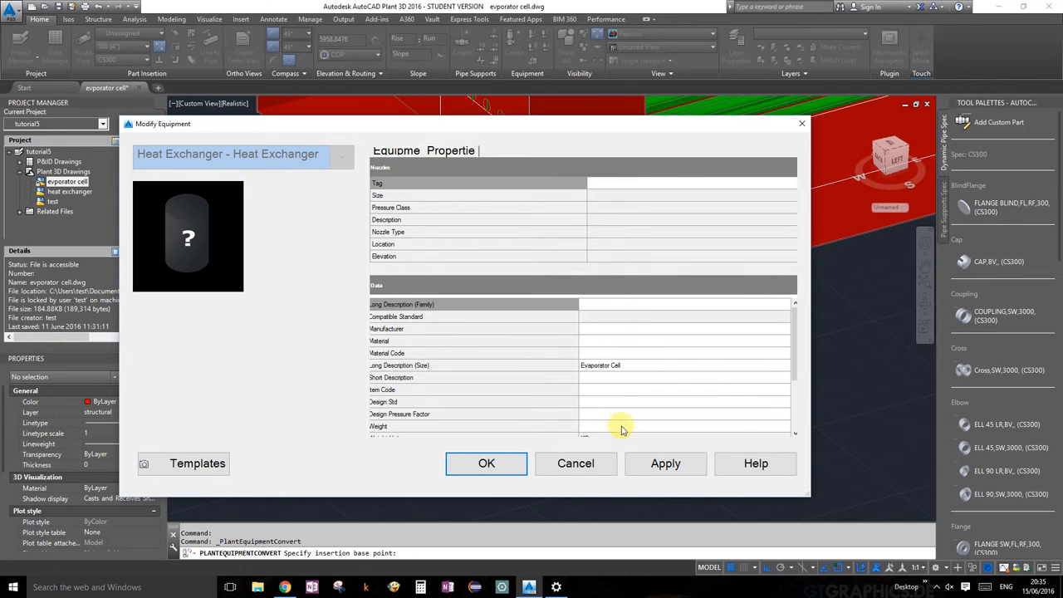
scroll(735, 355, down, 1)
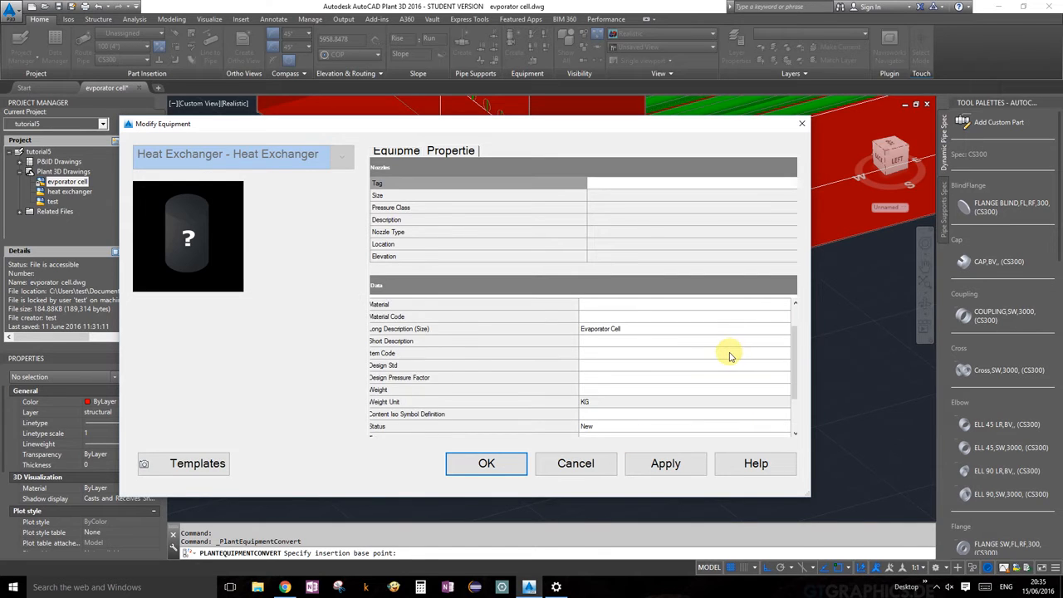
scroll(730, 357, down, 2)
scroll(730, 357, up, 3)
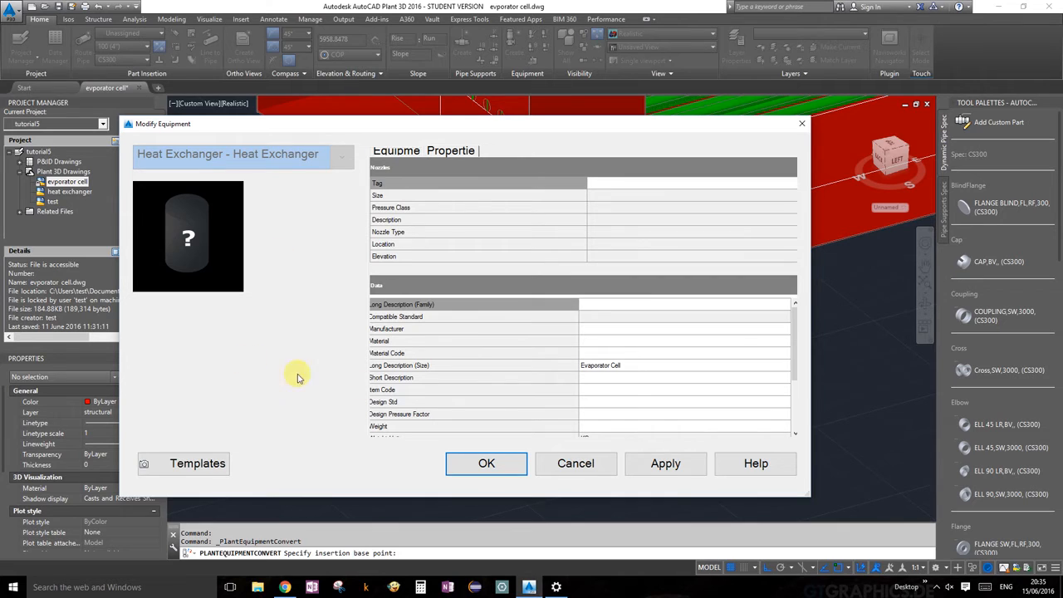
Step: Save the current equipment settings as template Heat Exchanger4.peqs in the Equipment Templates folder and accept the equipment definition
click(208, 464)
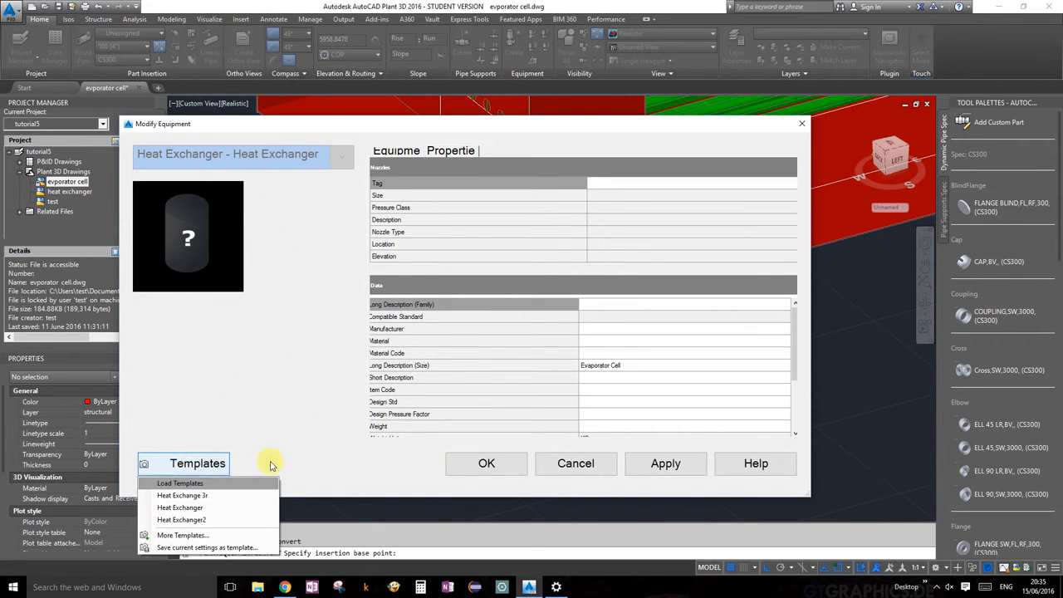
click(207, 547)
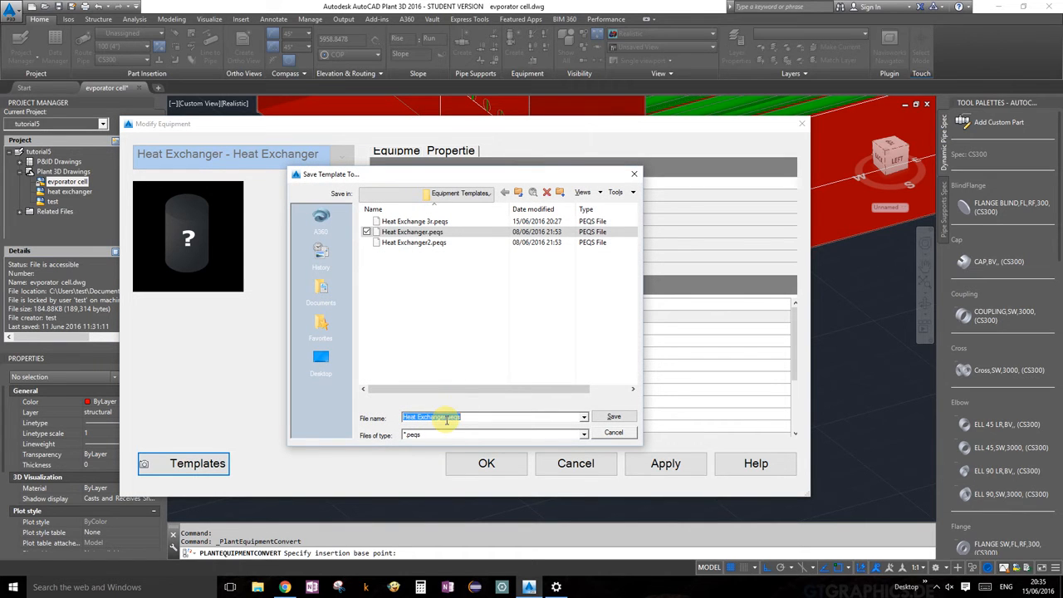
click(446, 419)
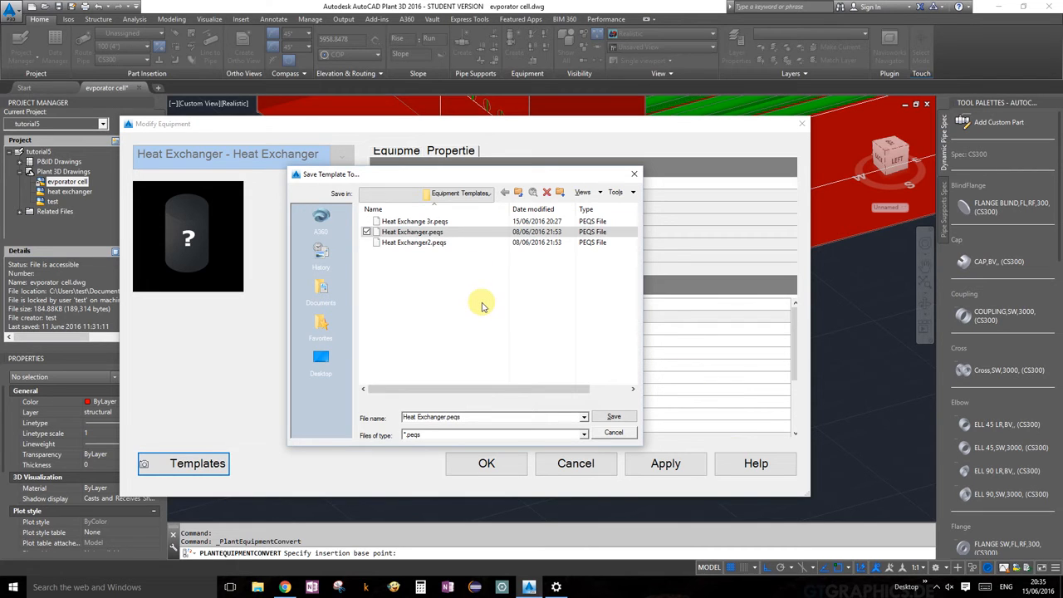
text(4)
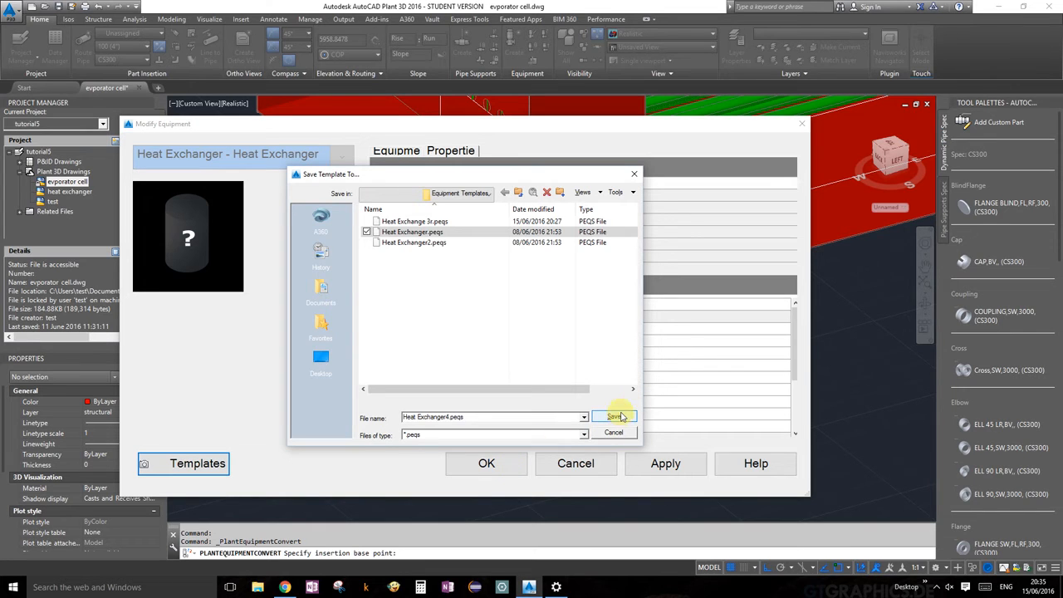
click(490, 193)
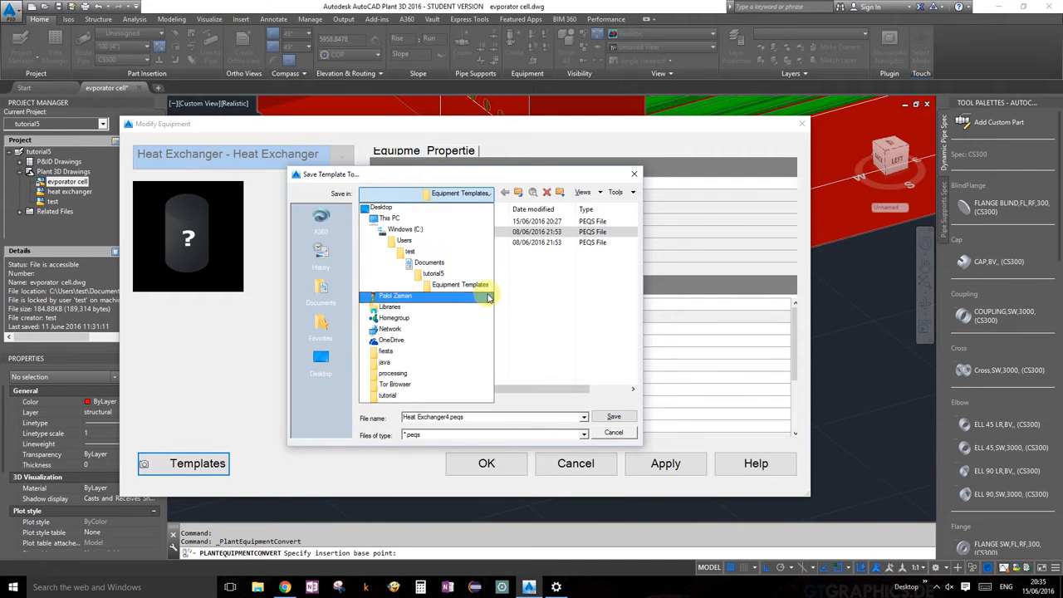
click(489, 198)
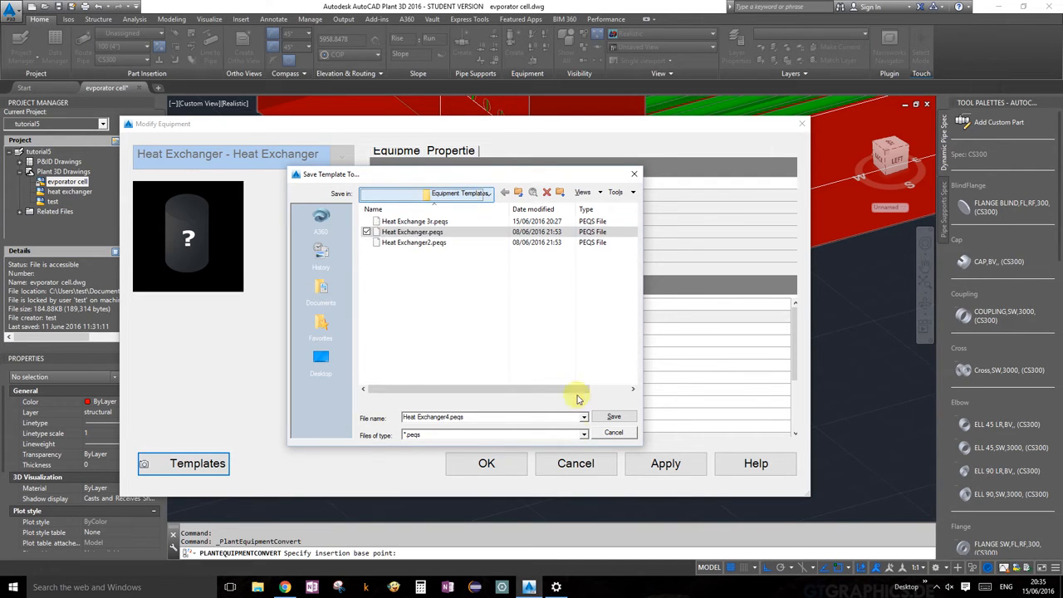
click(614, 417)
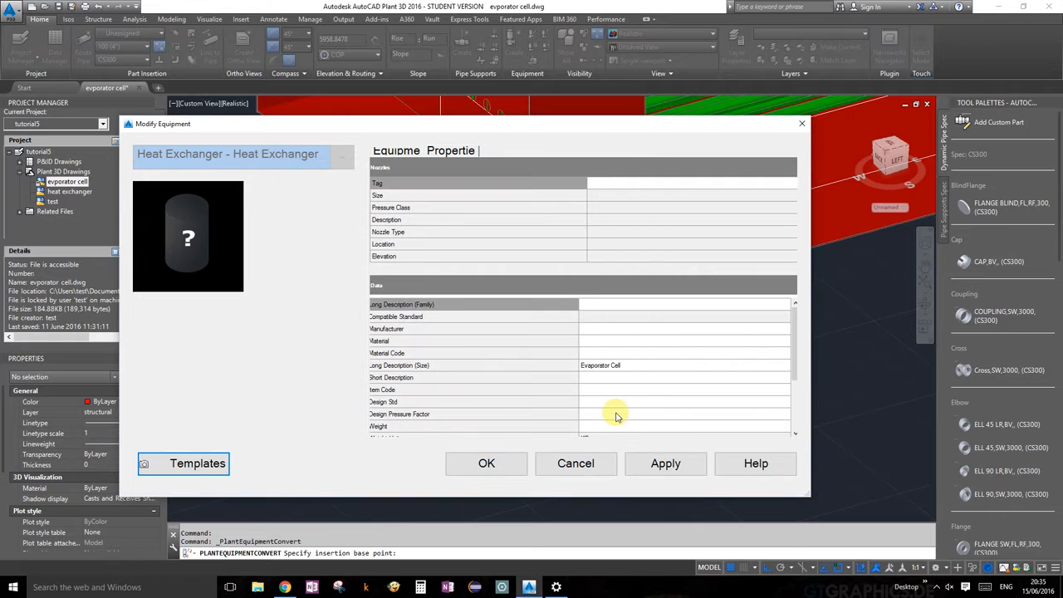
click(487, 463)
Step: Select the converted evaporator cell to check that it behaves as a single equipment object, and clear the selection
click(627, 329)
scroll(588, 386, down, 4)
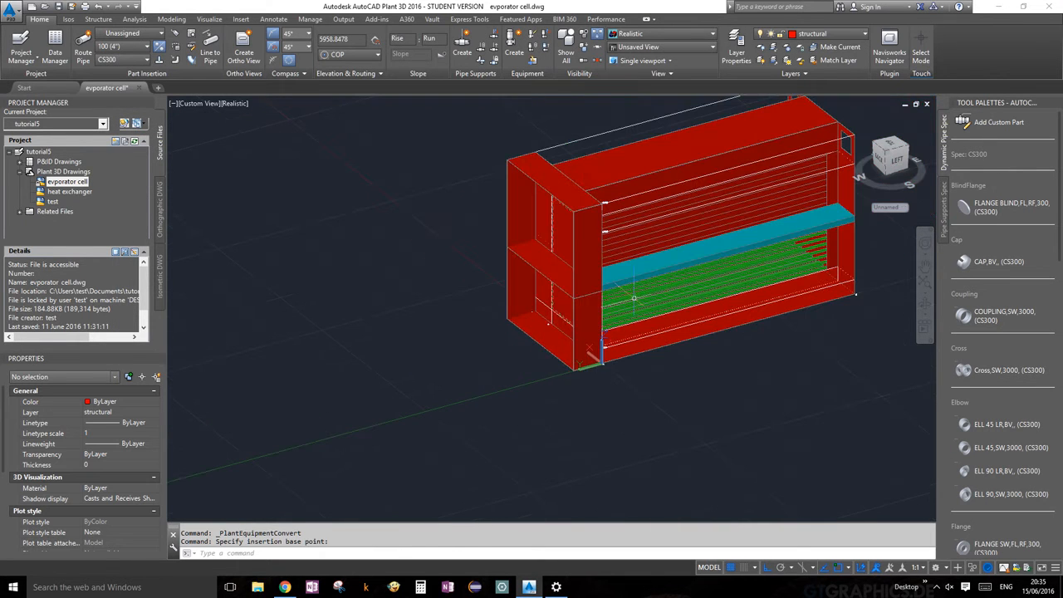
scroll(658, 240, down, 4)
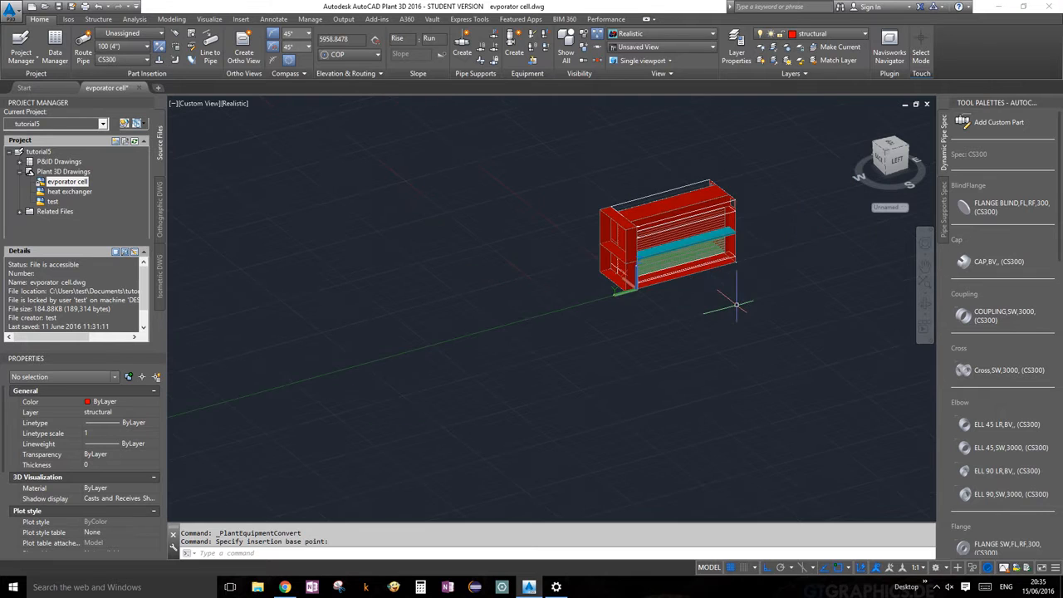
middle_drag(736, 306, 696, 380)
scroll(637, 299, up, 6)
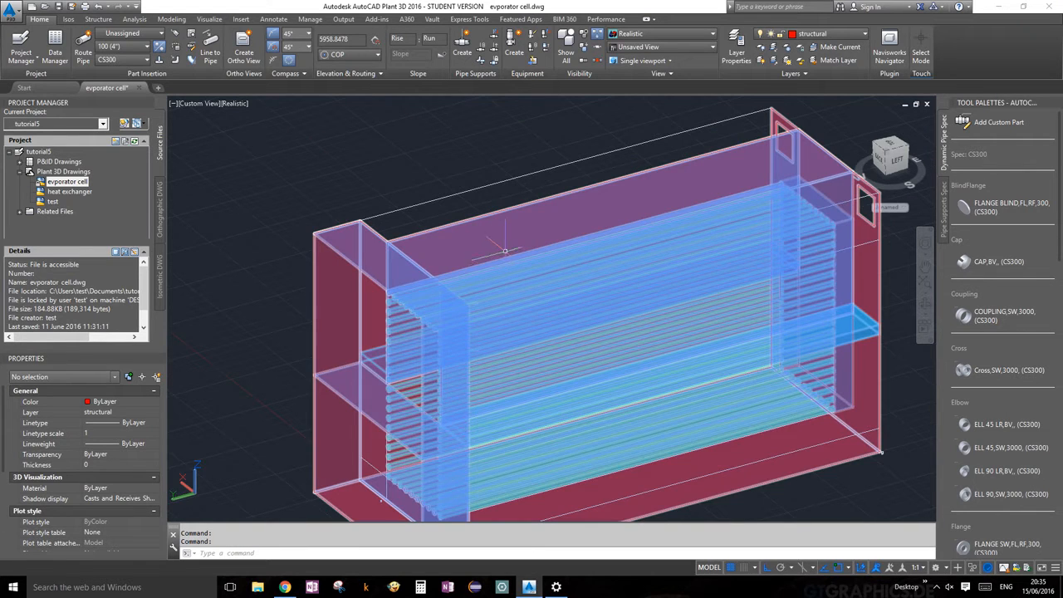
click(537, 231)
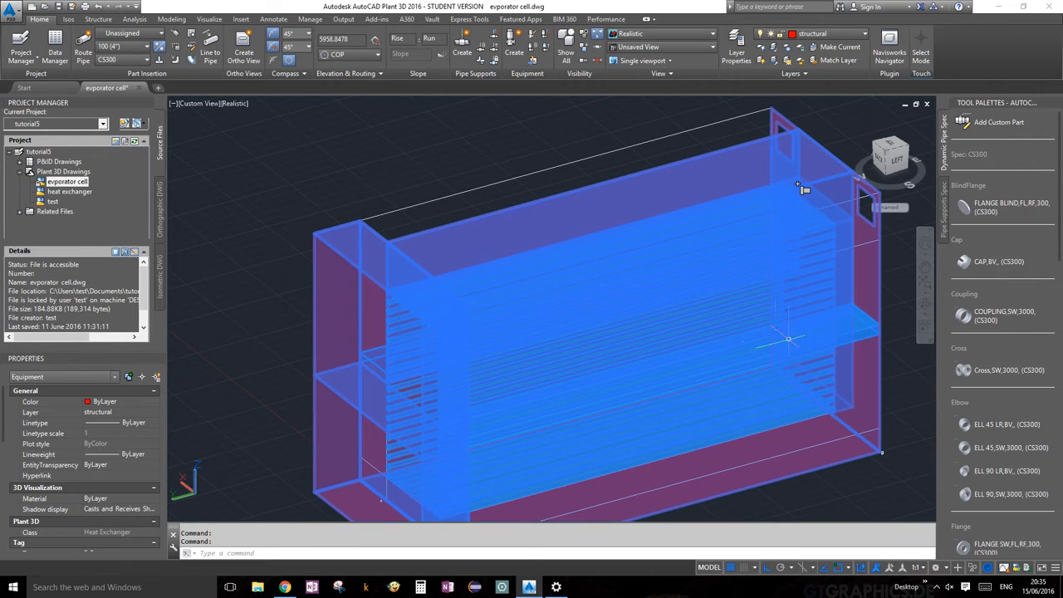
scroll(793, 345, down, 5)
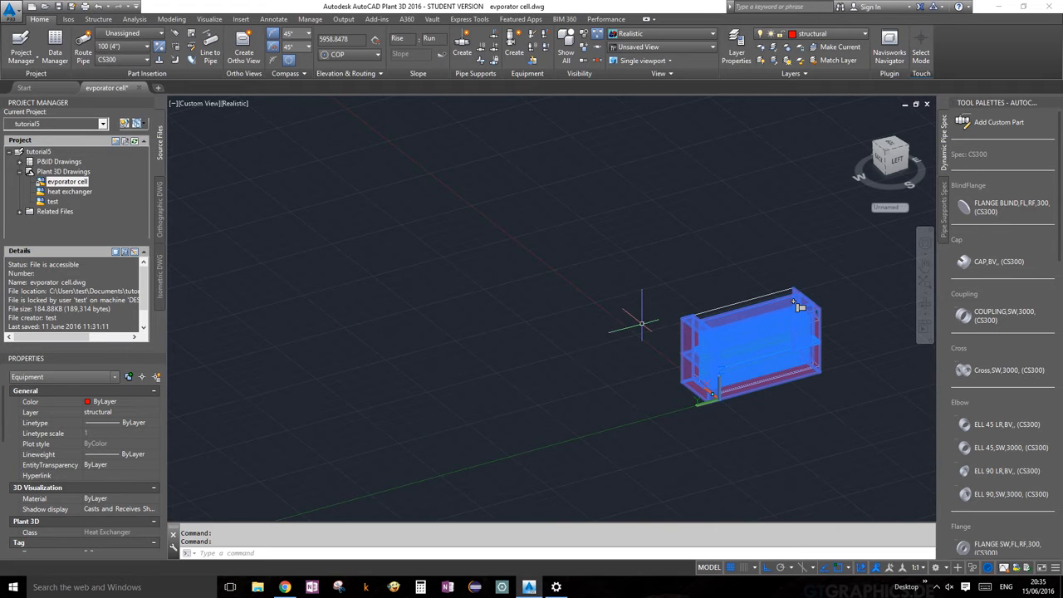
key(Escape)
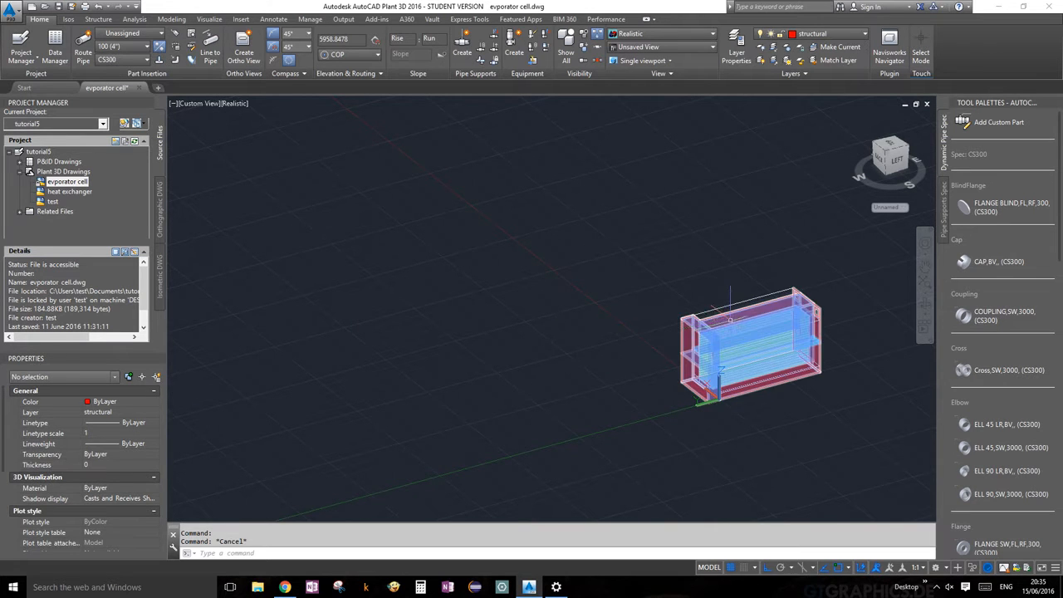
Step: Examine the converted evaporator cell and its separate reference outline, from the upper edges to the bottom corner and far end
scroll(695, 336, up, 5)
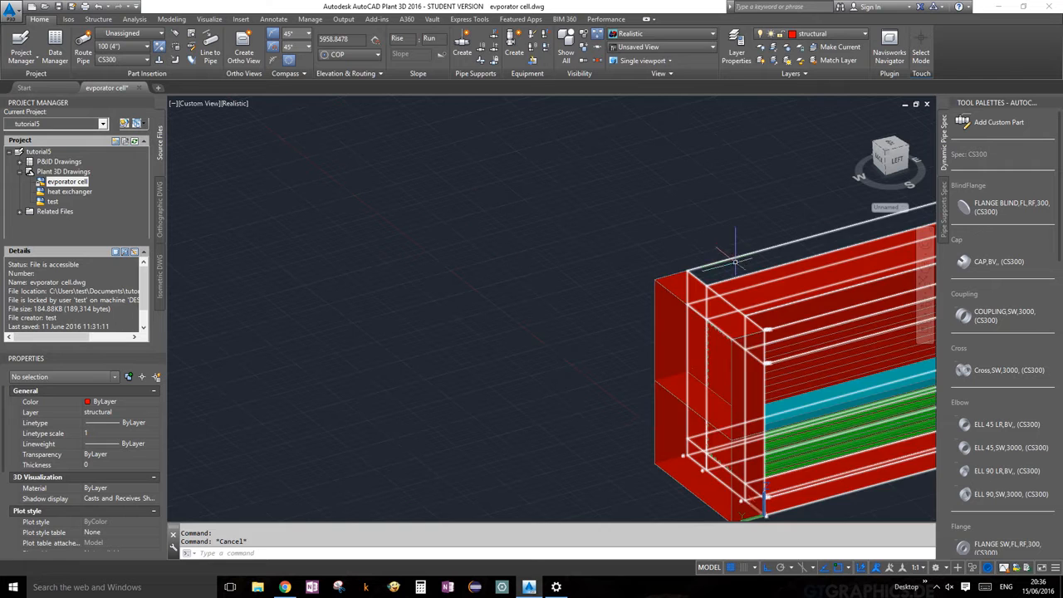
scroll(778, 275, down, 4)
scroll(861, 252, up, 5)
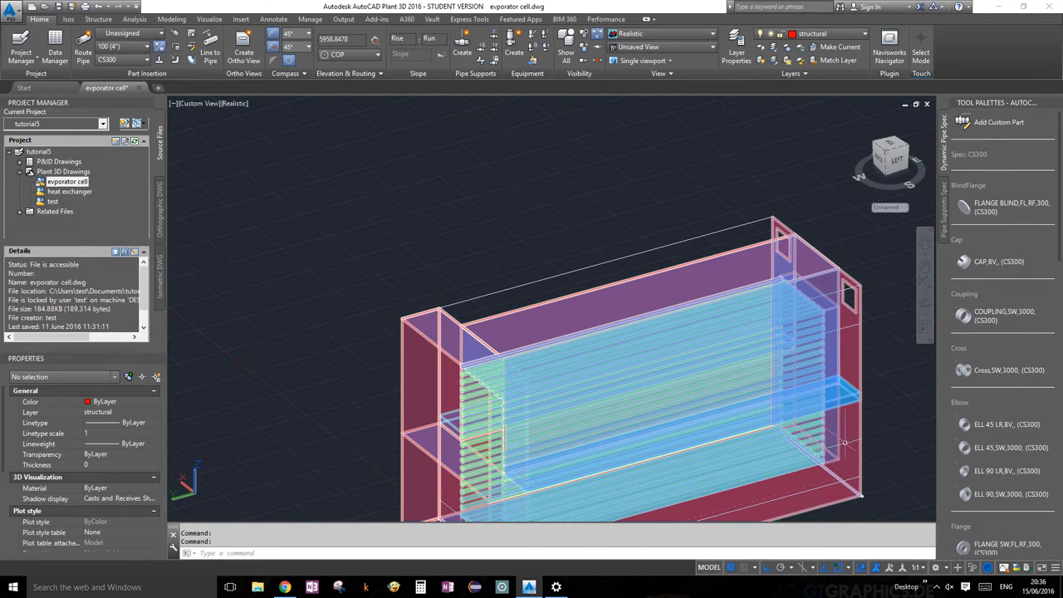
middle_drag(899, 380, 880, 341)
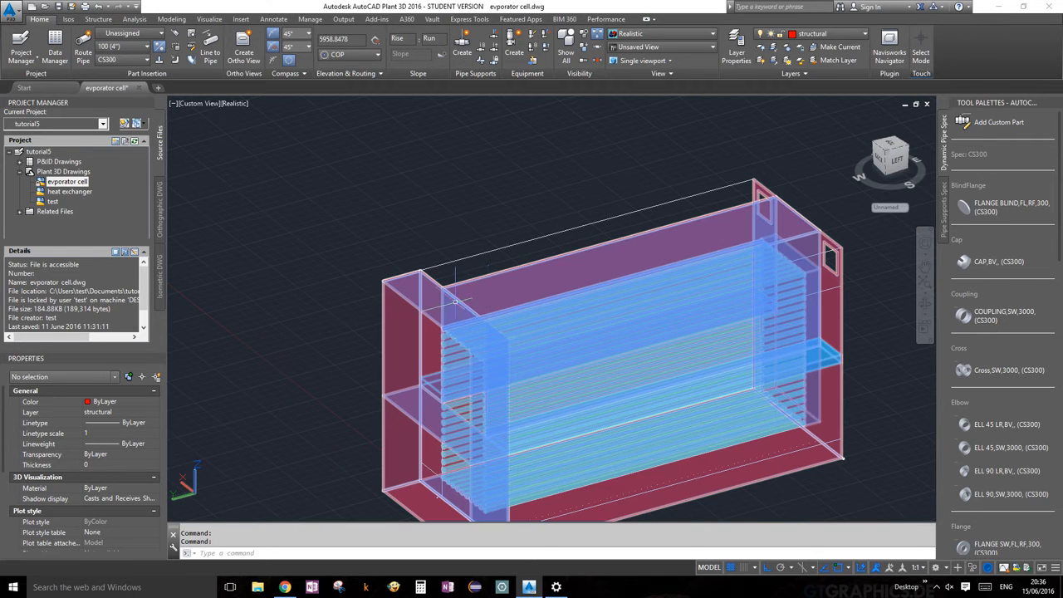
scroll(542, 285, up, 5)
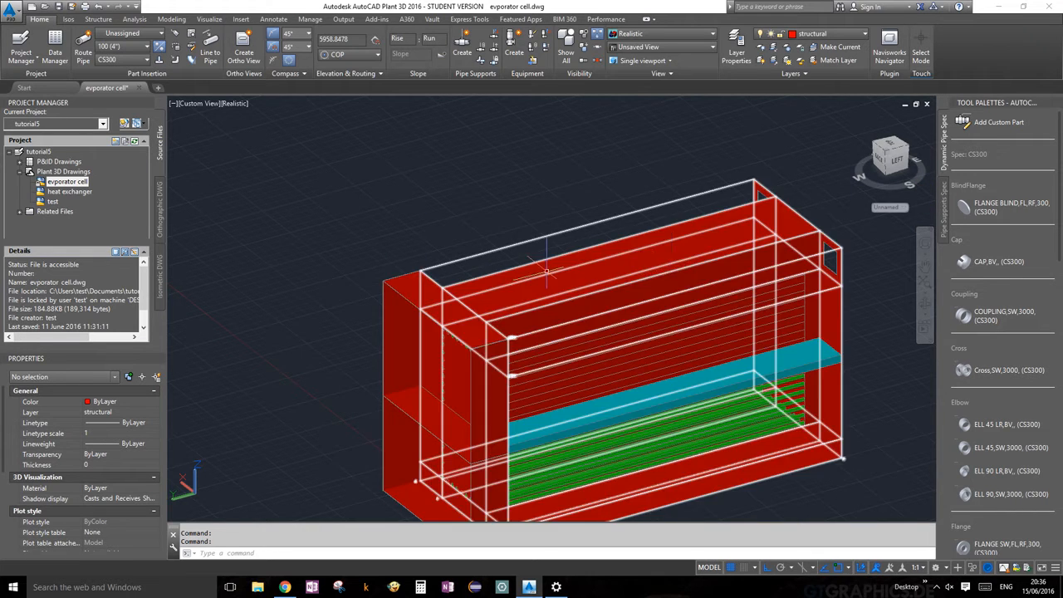
scroll(541, 285, down, 5)
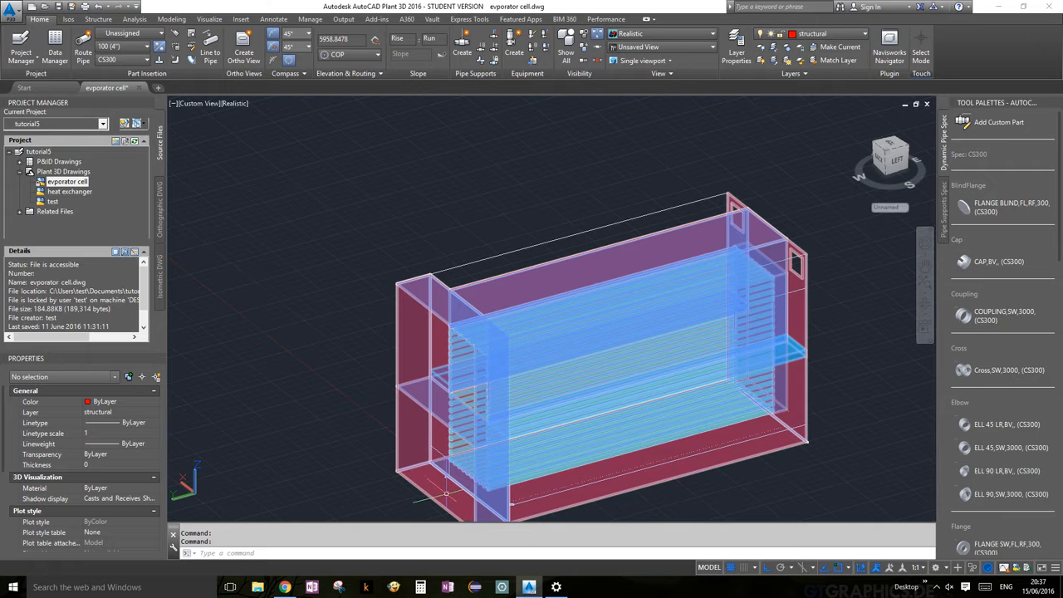
scroll(449, 490, down, 3)
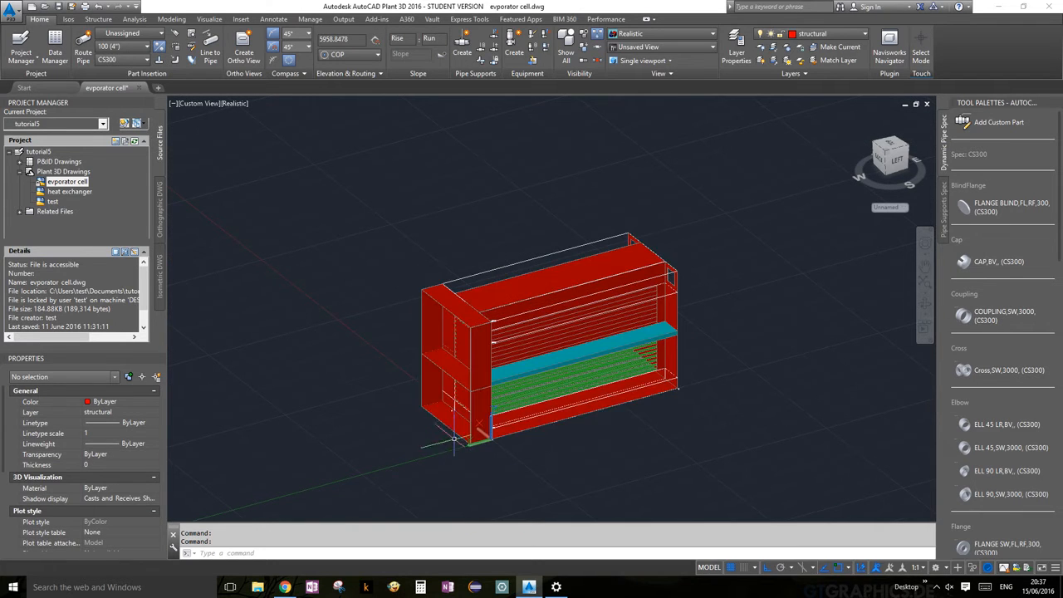
scroll(744, 428, up, 2)
scroll(781, 415, up, 2)
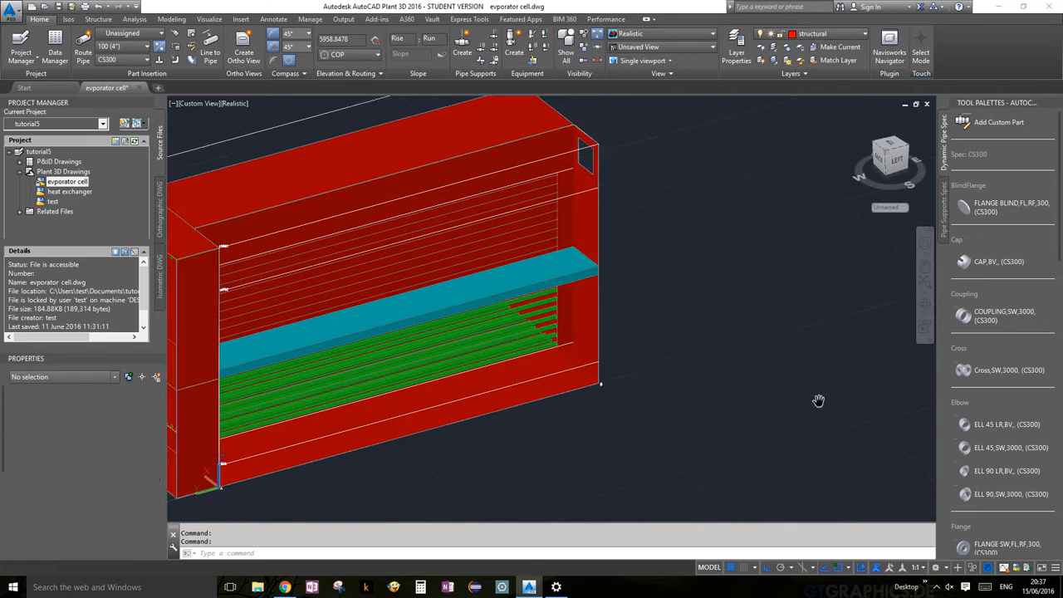
Step: Isolate the structural grid around the evaporator cell so that only the grid is shown
scroll(788, 361, down, 5)
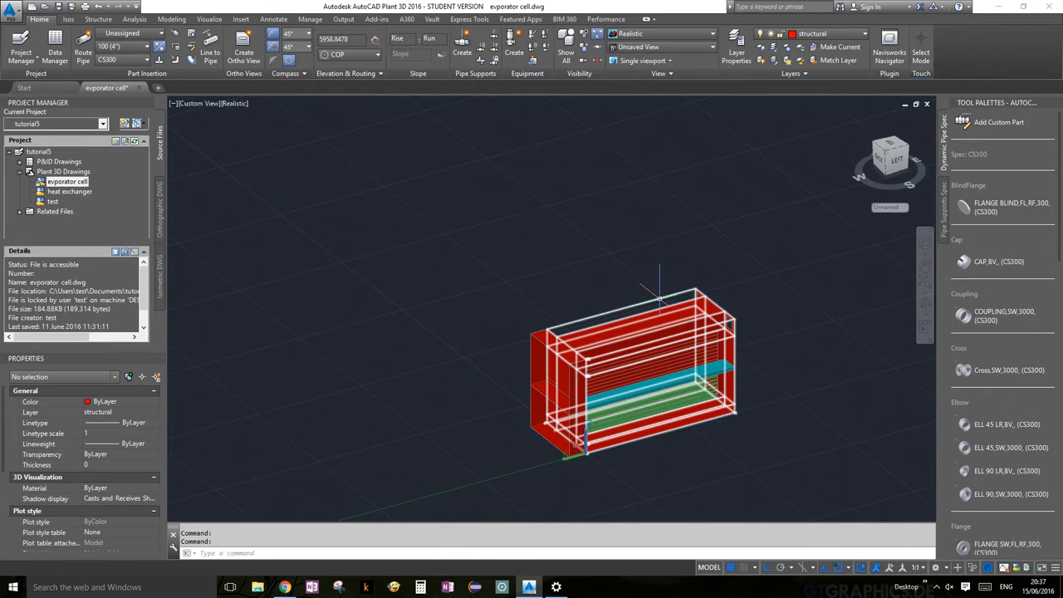
click(659, 293)
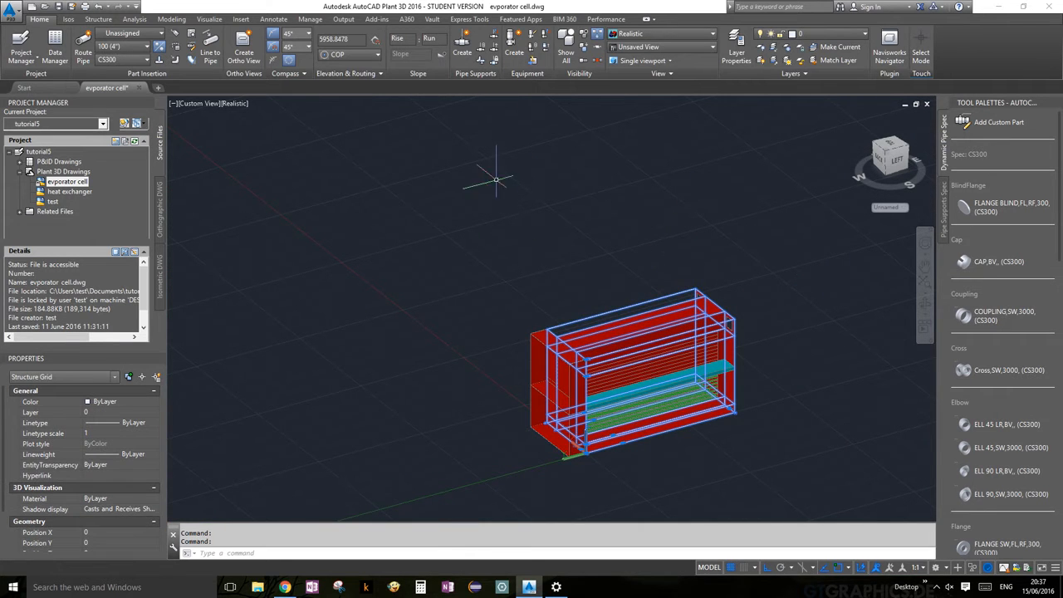
click(586, 47)
scroll(677, 438, up, 3)
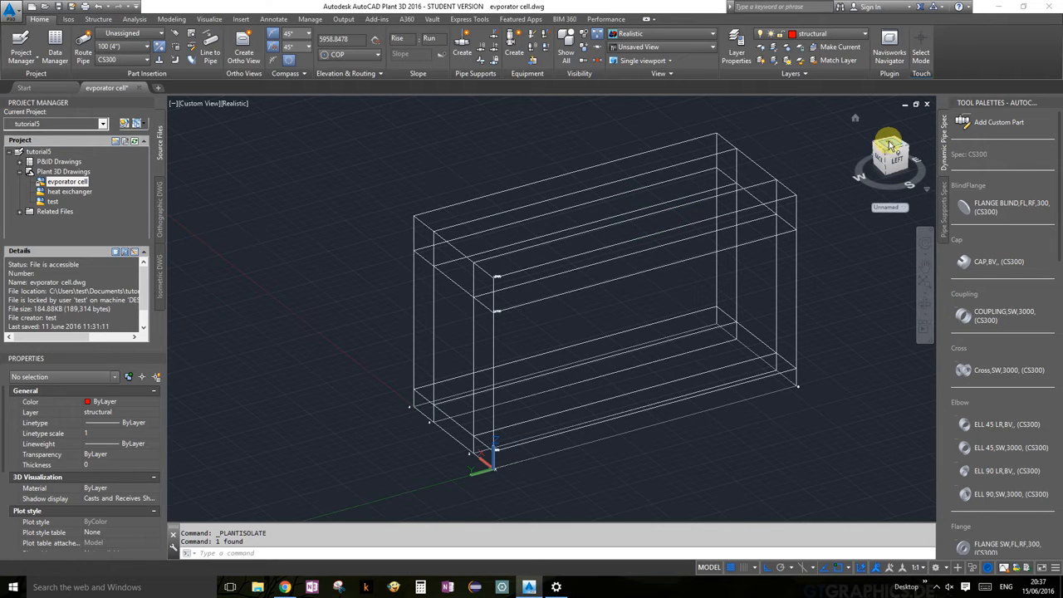
Step: Move the UCS origin from the grid's base corner up to the same corner at the +5500 level
click(492, 467)
mouse_move(492, 467)
click(509, 491)
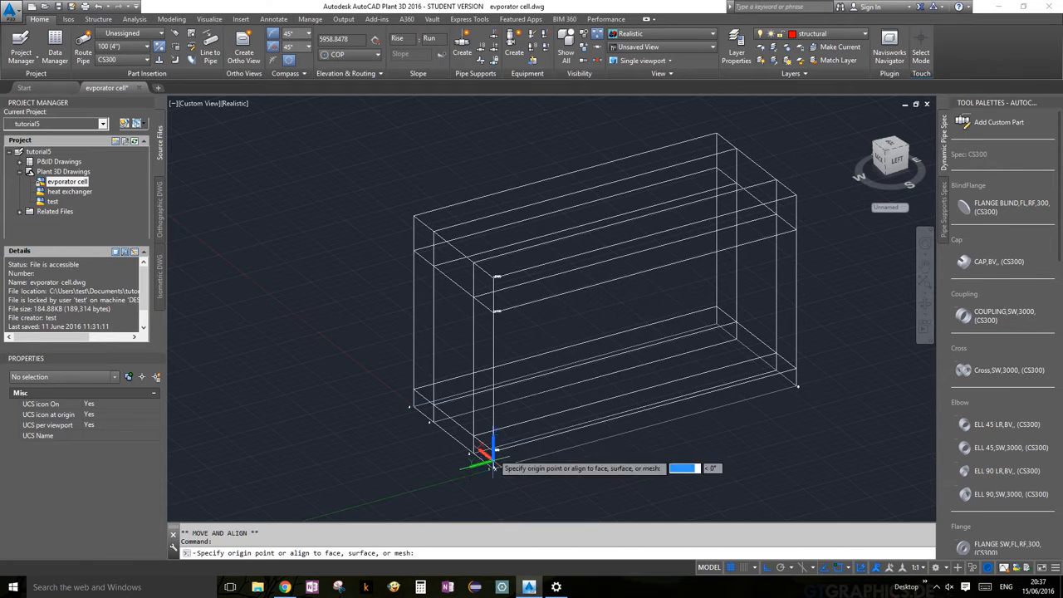
scroll(495, 311, up, 5)
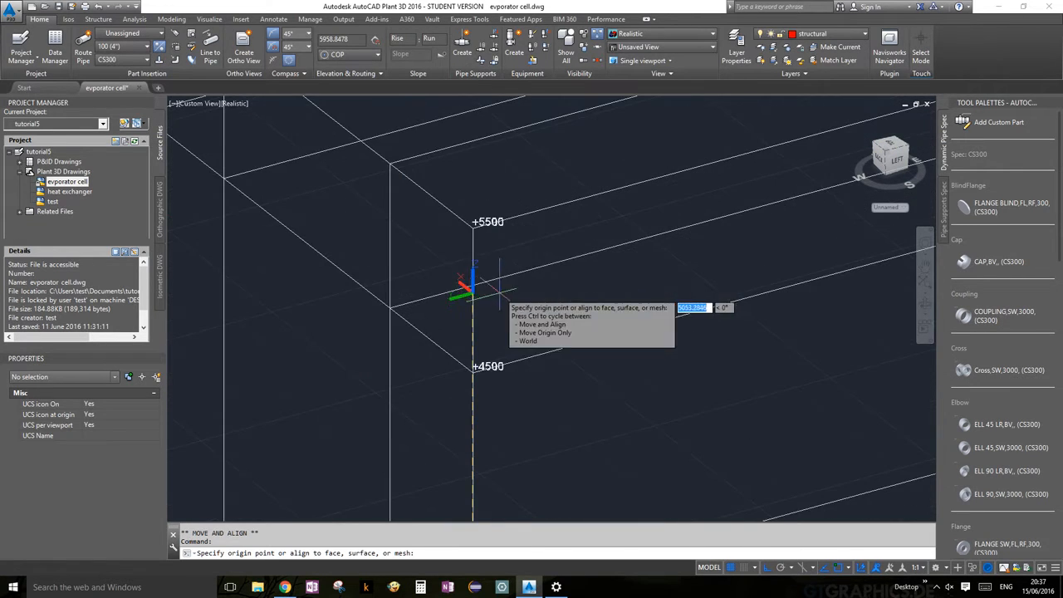
click(471, 230)
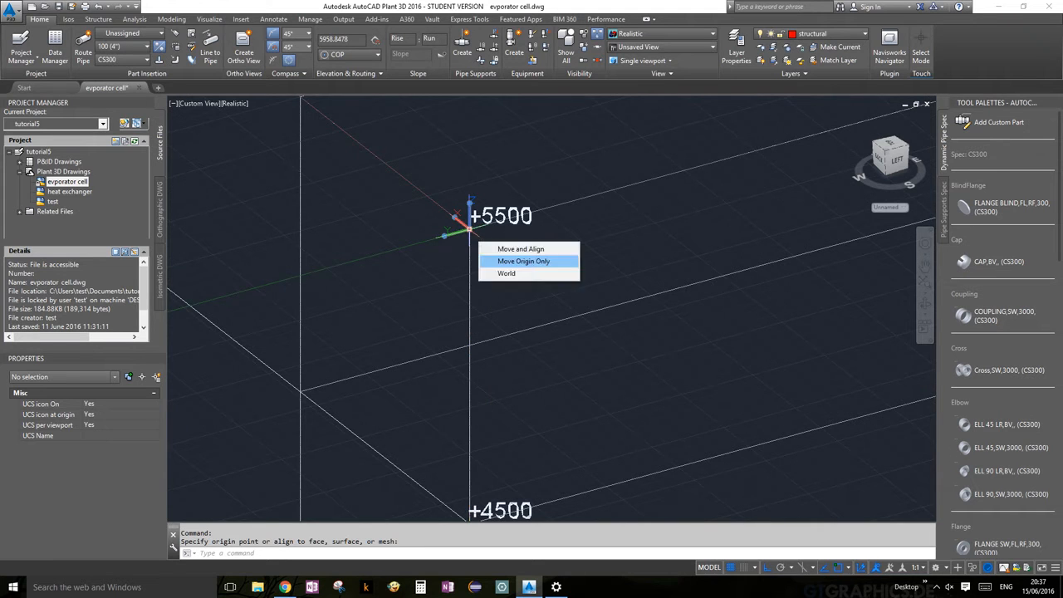
scroll(583, 339, down, 3)
scroll(583, 339, down, 4)
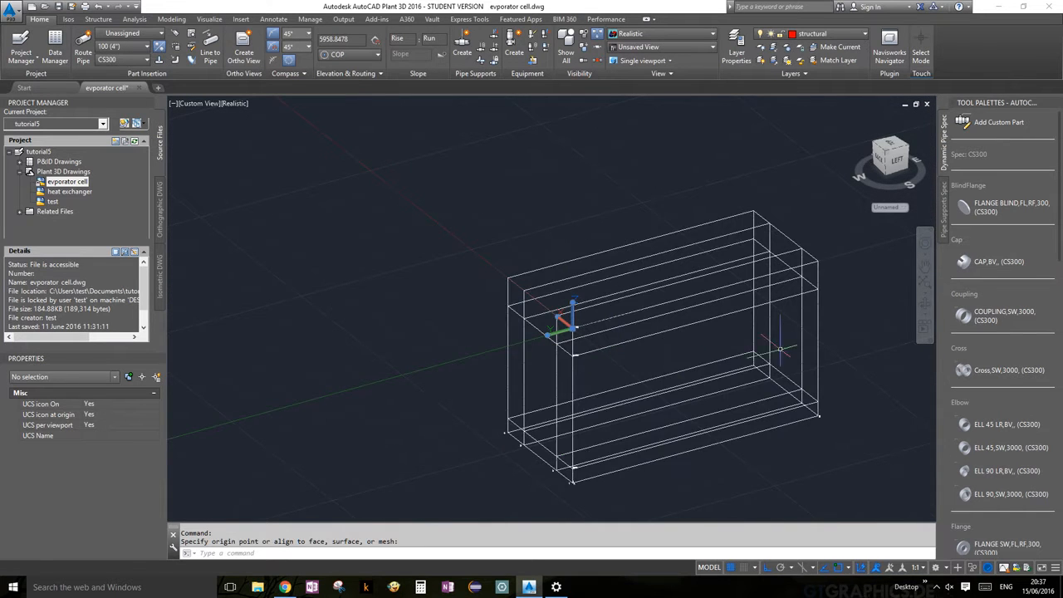
Step: Show the isolated grid from the top and set structural as the current layer
click(887, 146)
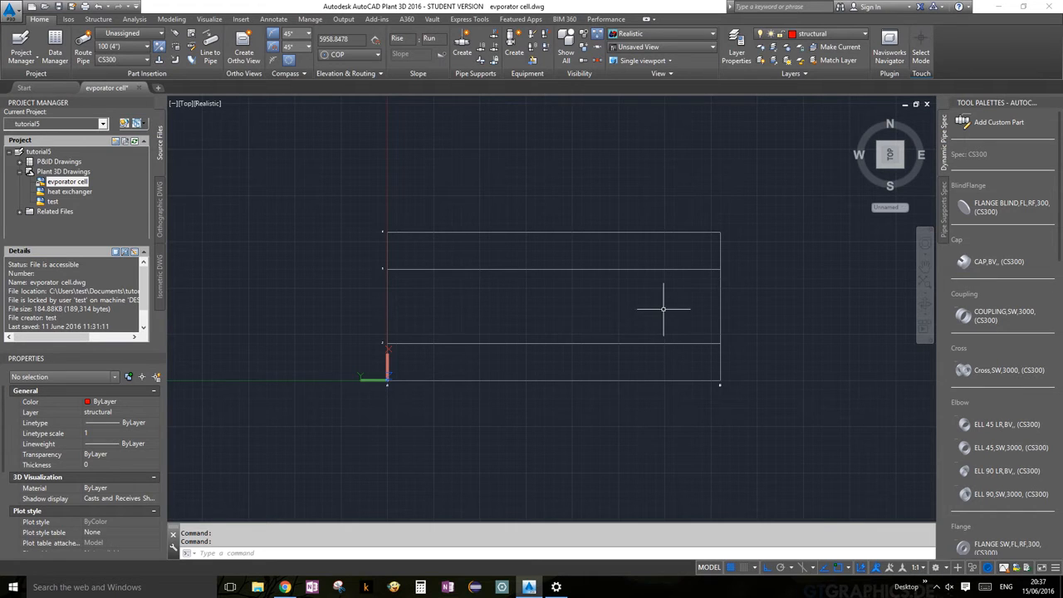
scroll(373, 301, up, 3)
scroll(373, 301, down, 4)
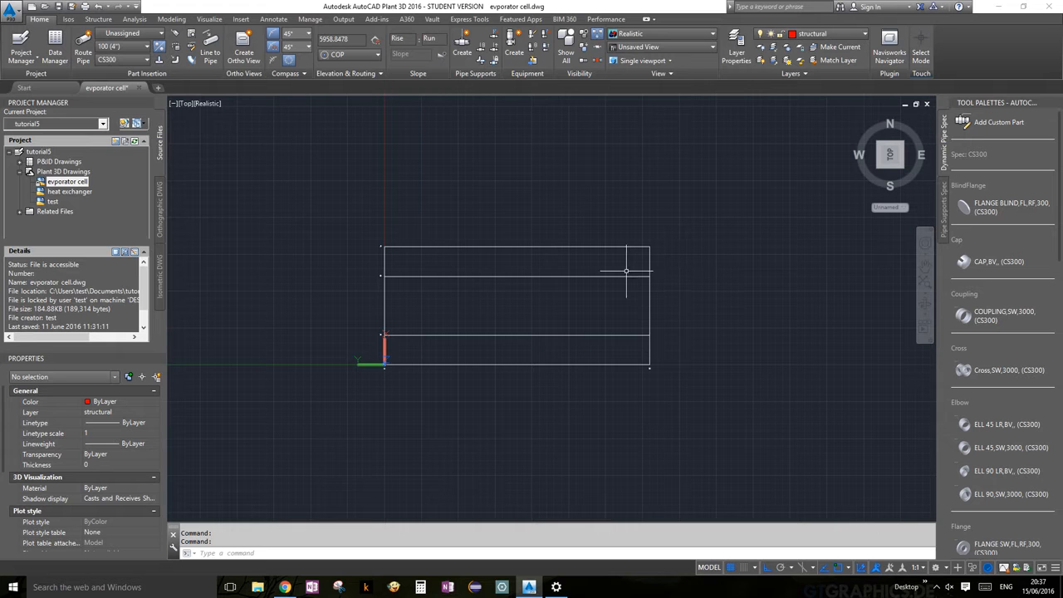
click(867, 33)
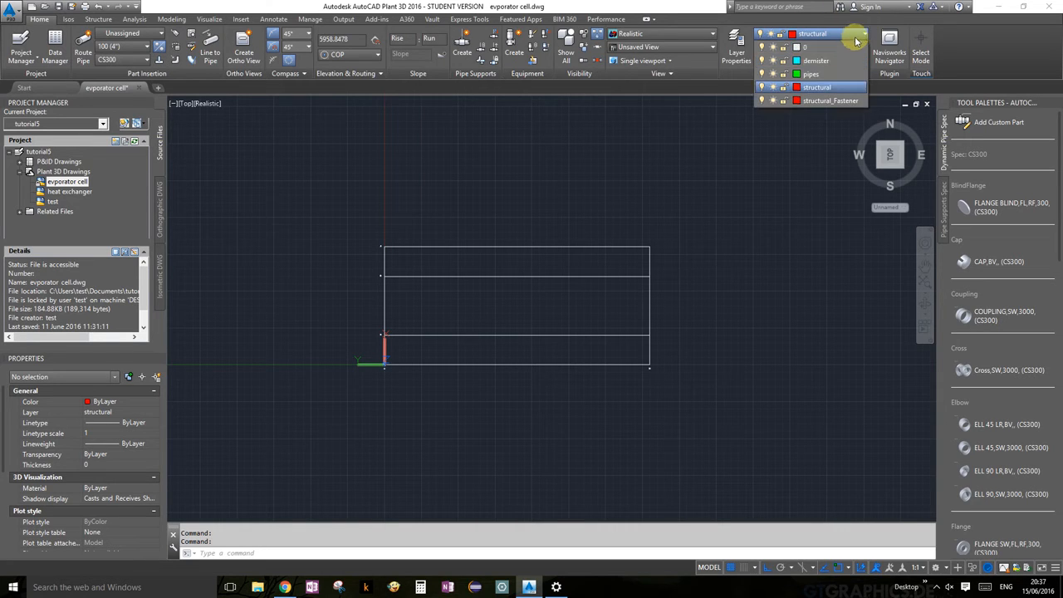
click(844, 87)
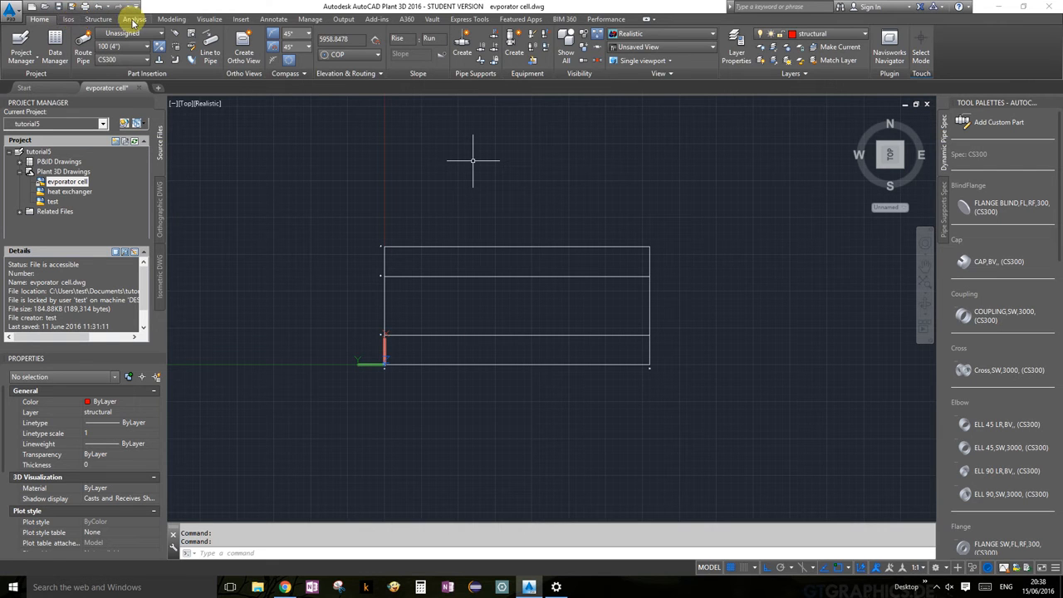
click(169, 18)
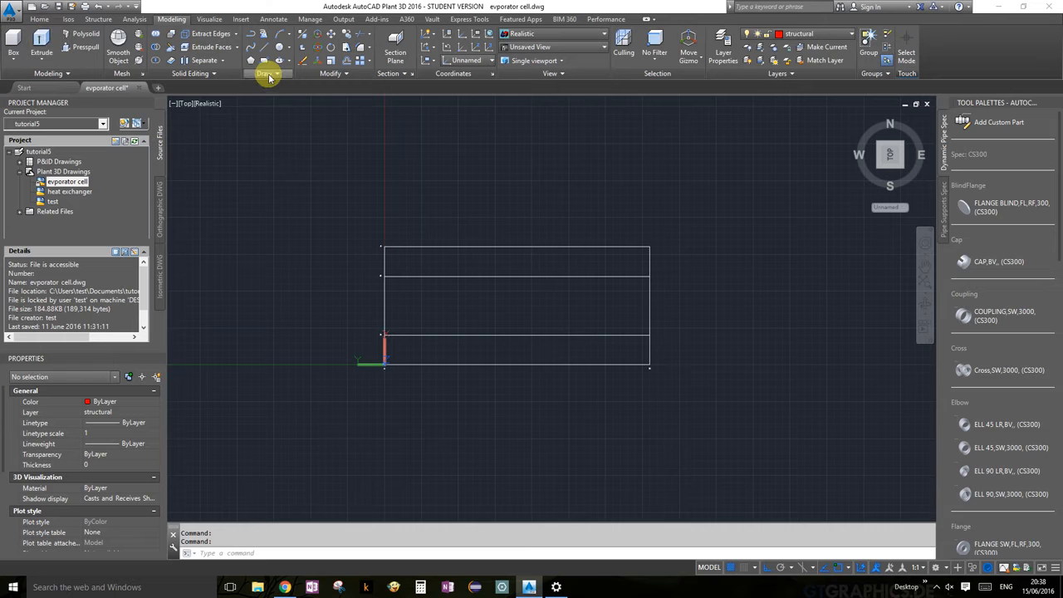
click(265, 46)
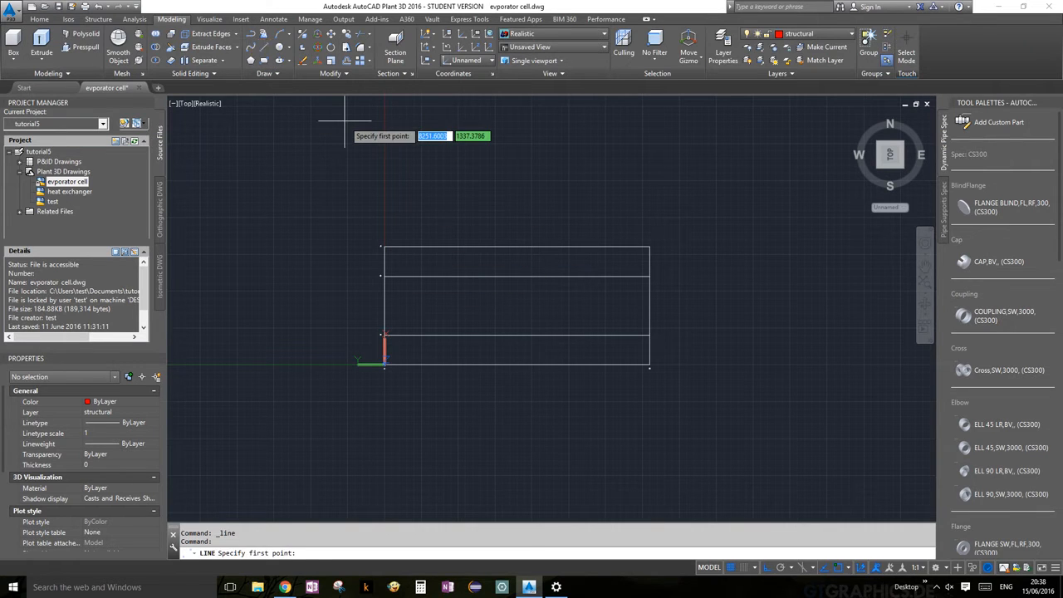
key(Escape)
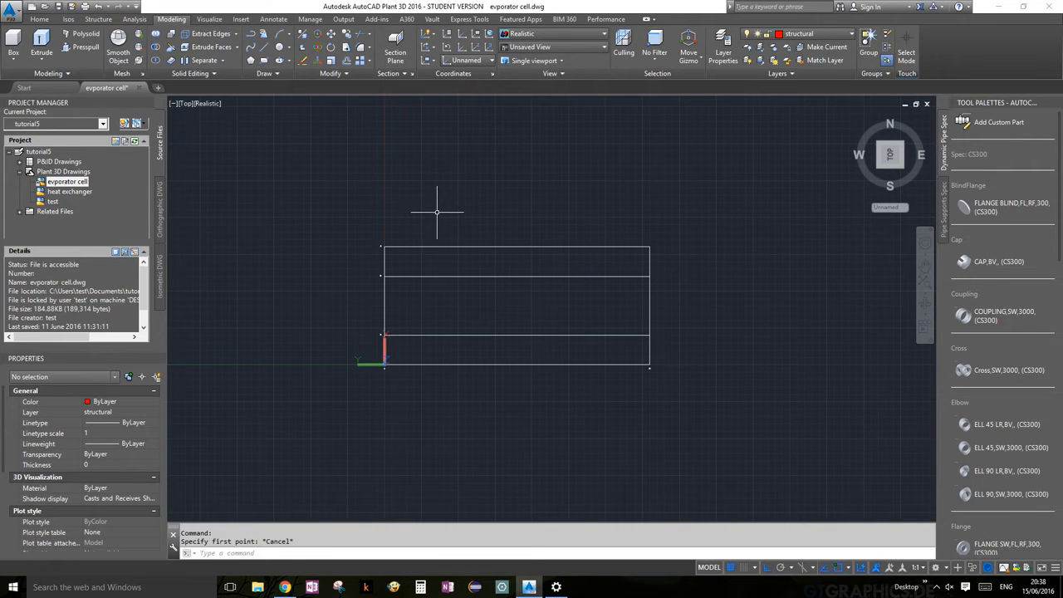
Step: Start a polyline at the end of the grid's upper inner line and draw its first segment 3000 along that line
text(PL)
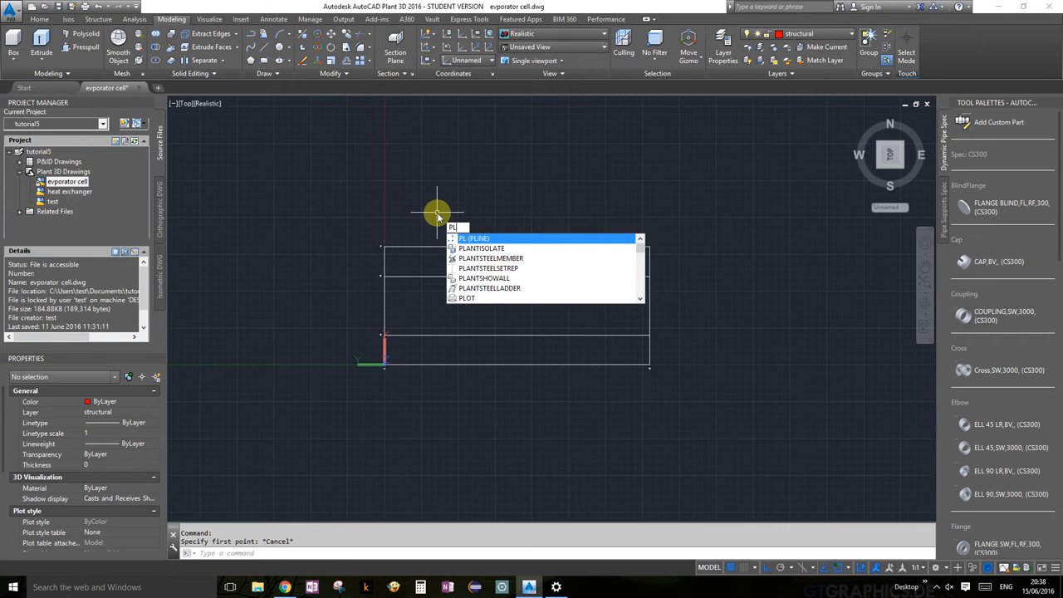
key(Return)
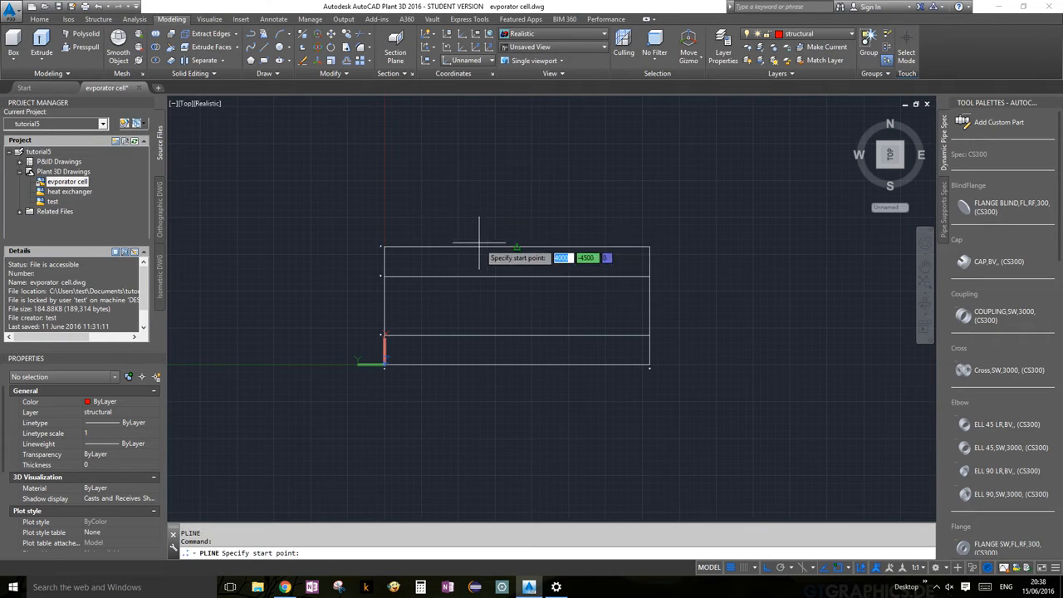
scroll(383, 276, up, 2)
click(383, 276)
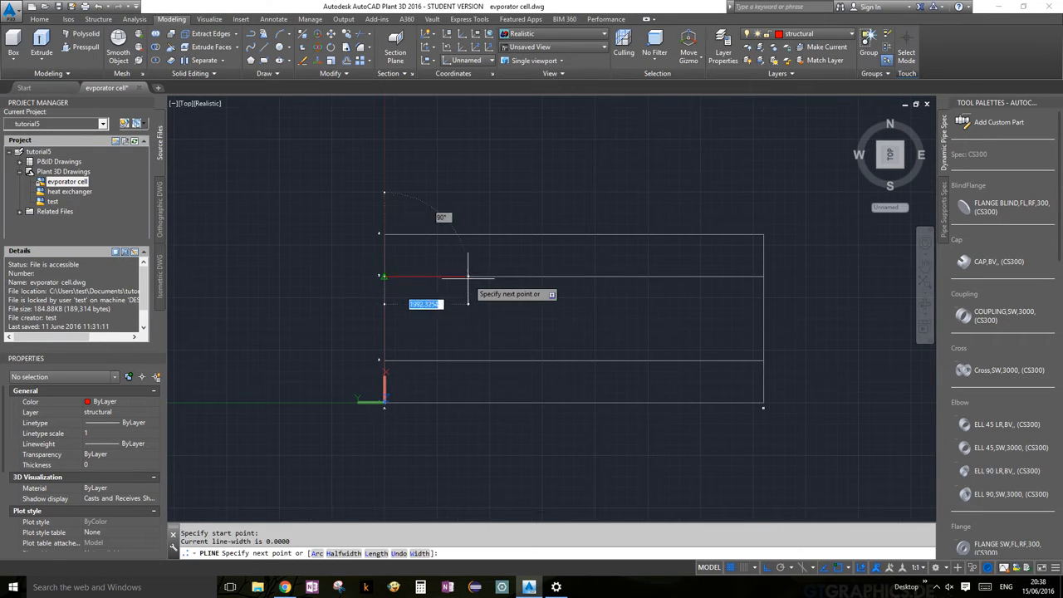
text(3)
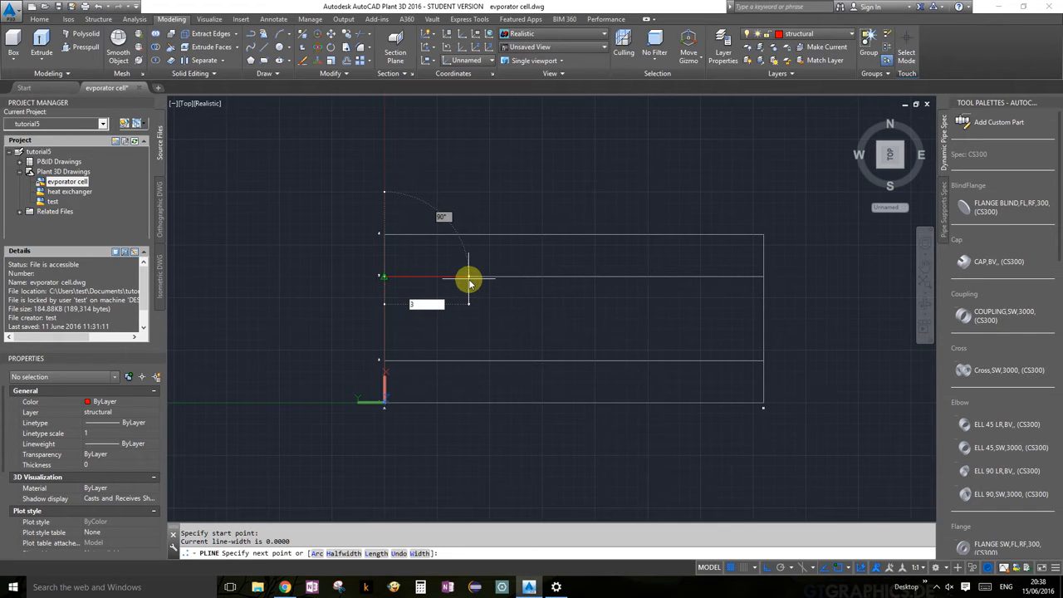
text(000)
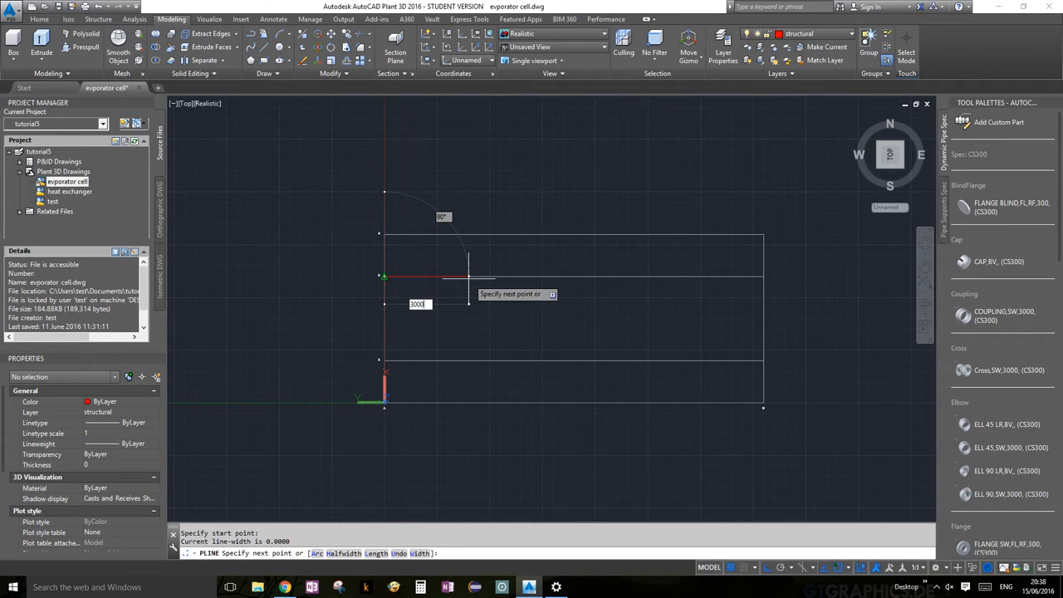
key(Return)
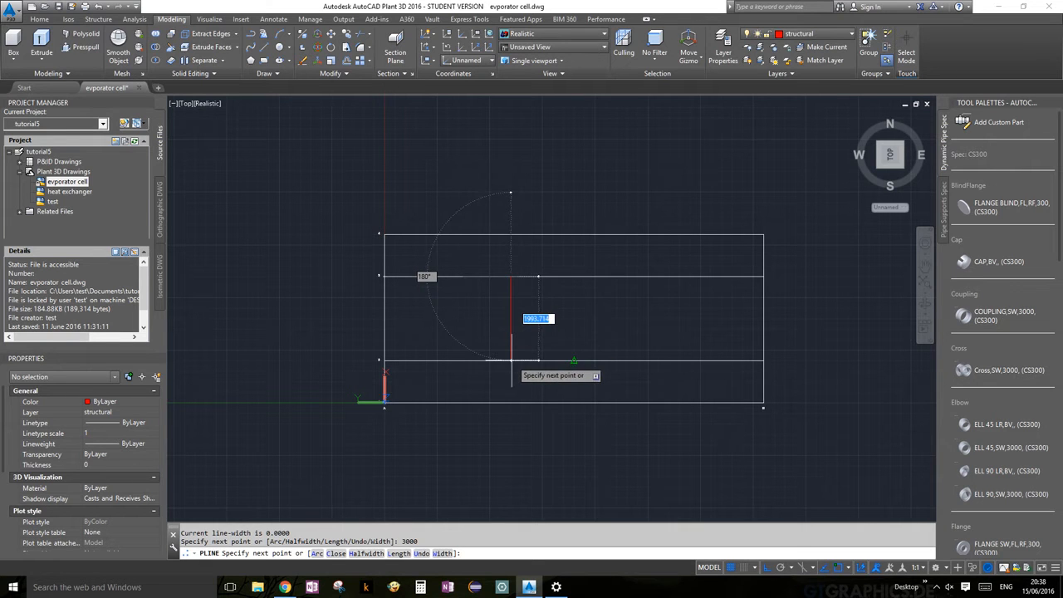
Step: Draw the polyline's second segment perpendicular to the lower inner grid line and end the polyline
scroll(511, 360, up, 5)
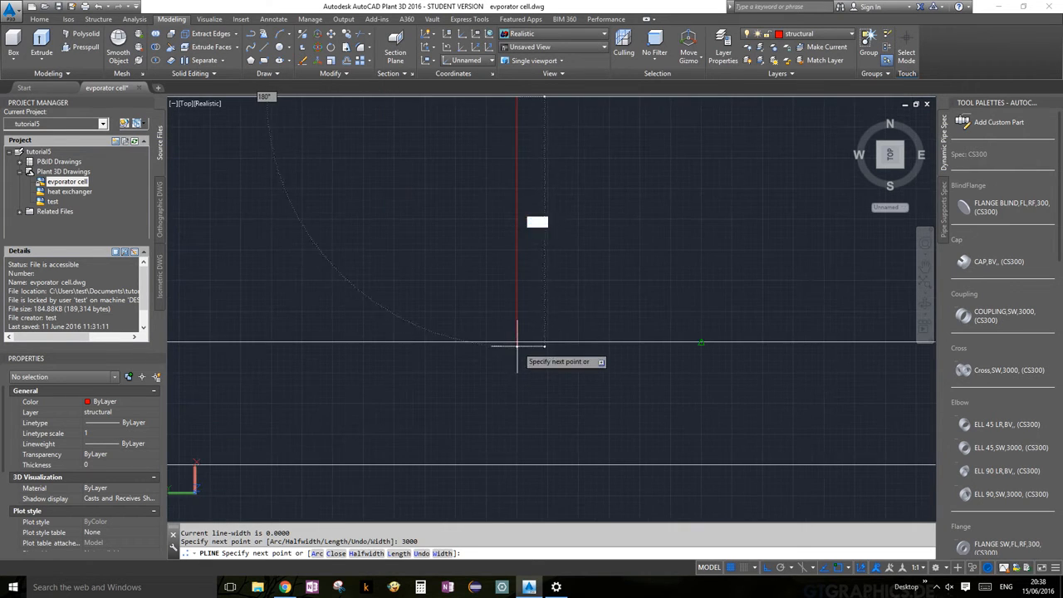
scroll(519, 353, down, 5)
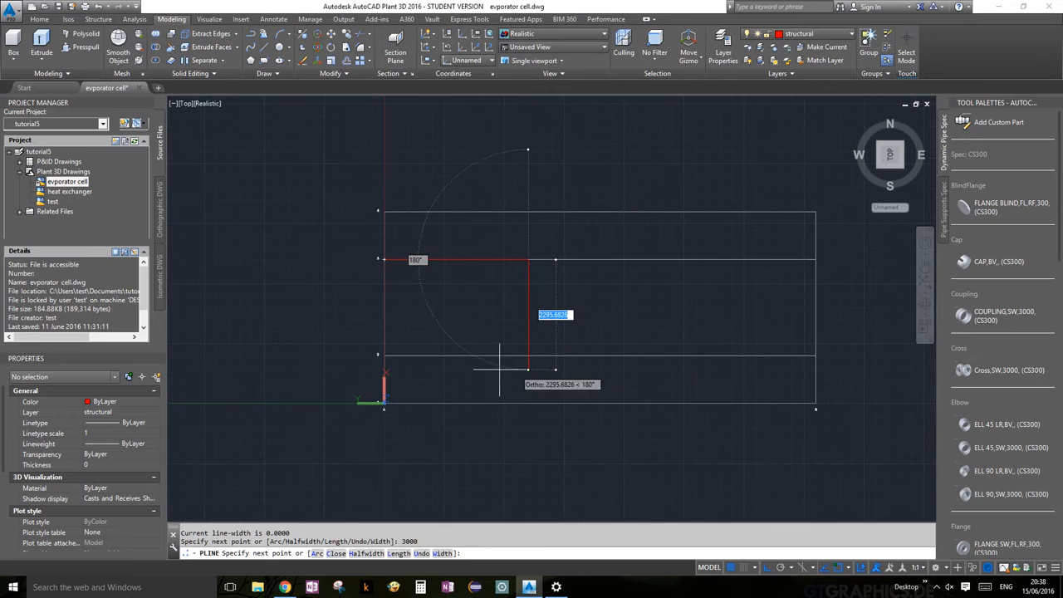
shift+right_click(543, 380)
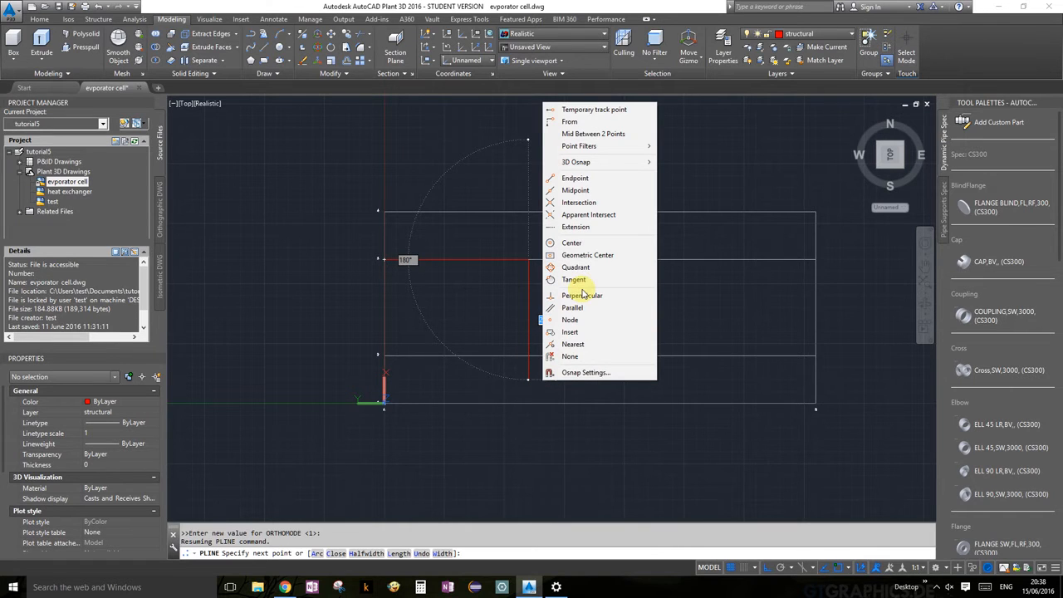
click(577, 296)
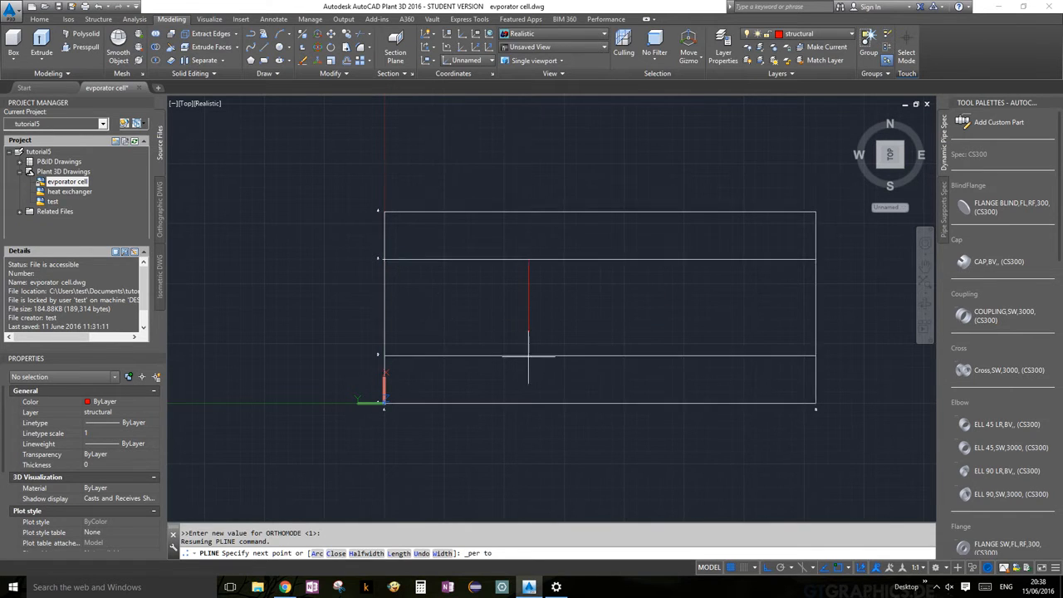
click(528, 356)
key(Escape)
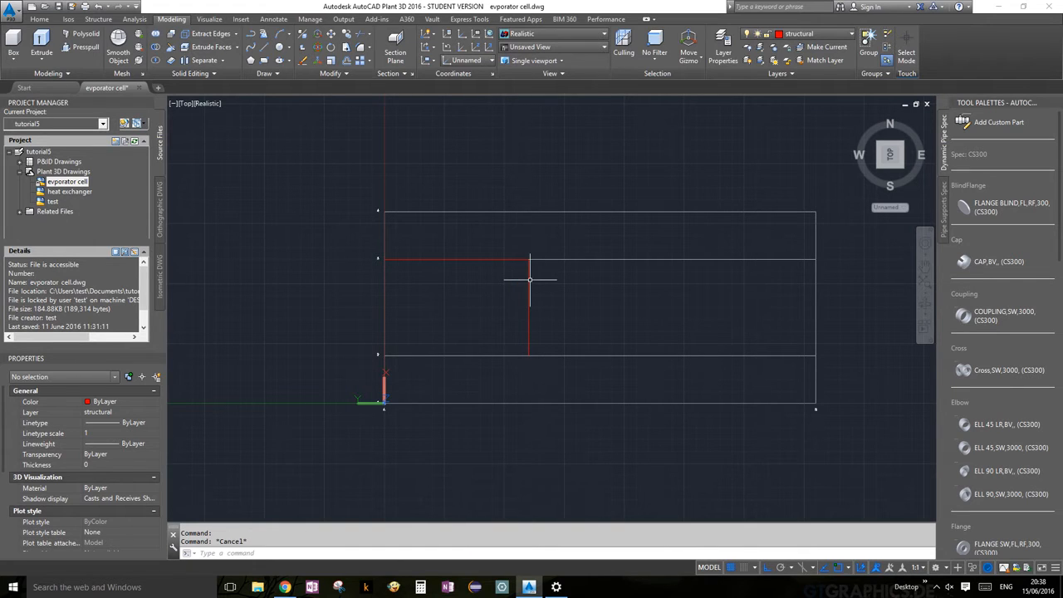
Step: Explode the L-shaped polyline into separate lines
click(529, 280)
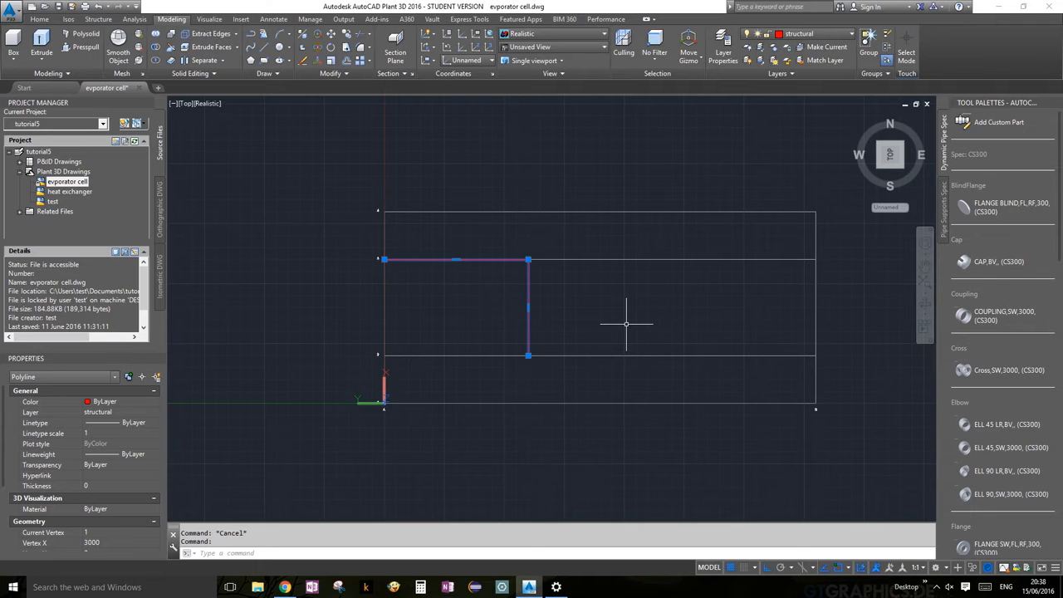
text(EX)
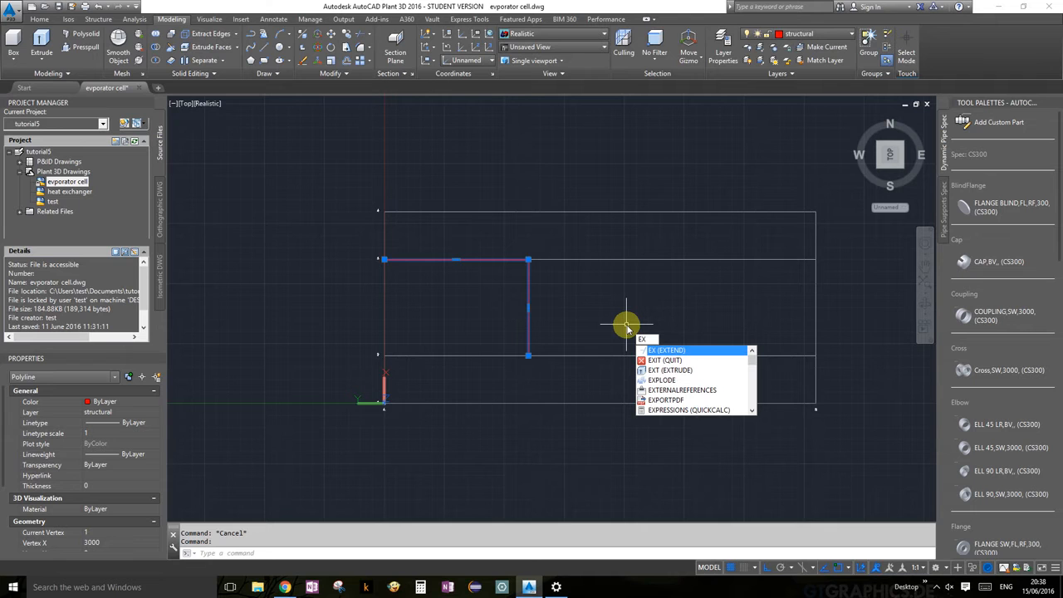
key(Down)
key(Down)
key(Down)
key(Return)
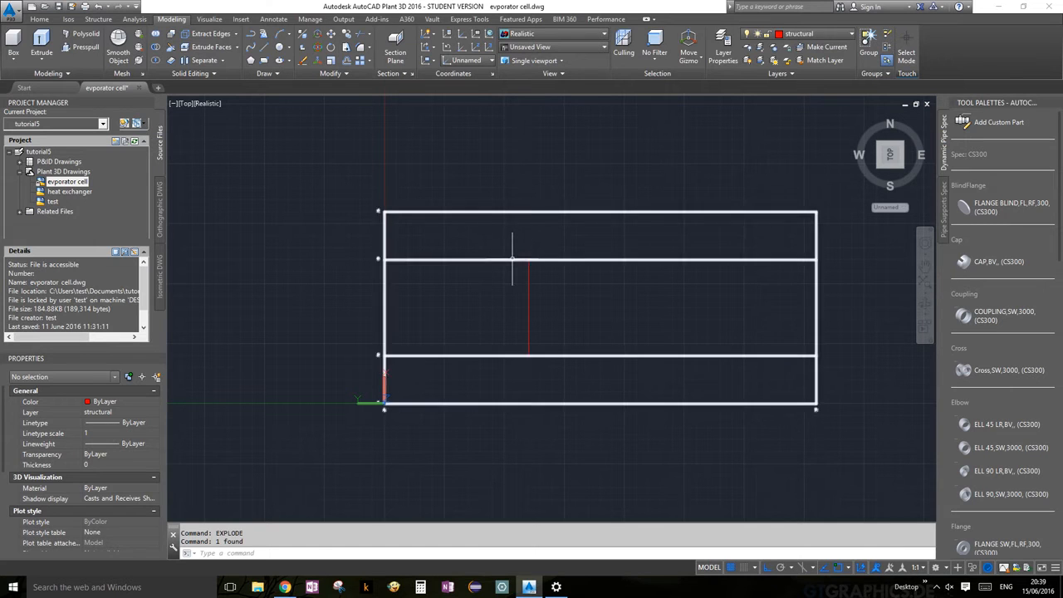
Step: Delete the 3000 helper line lying along the upper inner grid line
click(512, 260)
key(Escape)
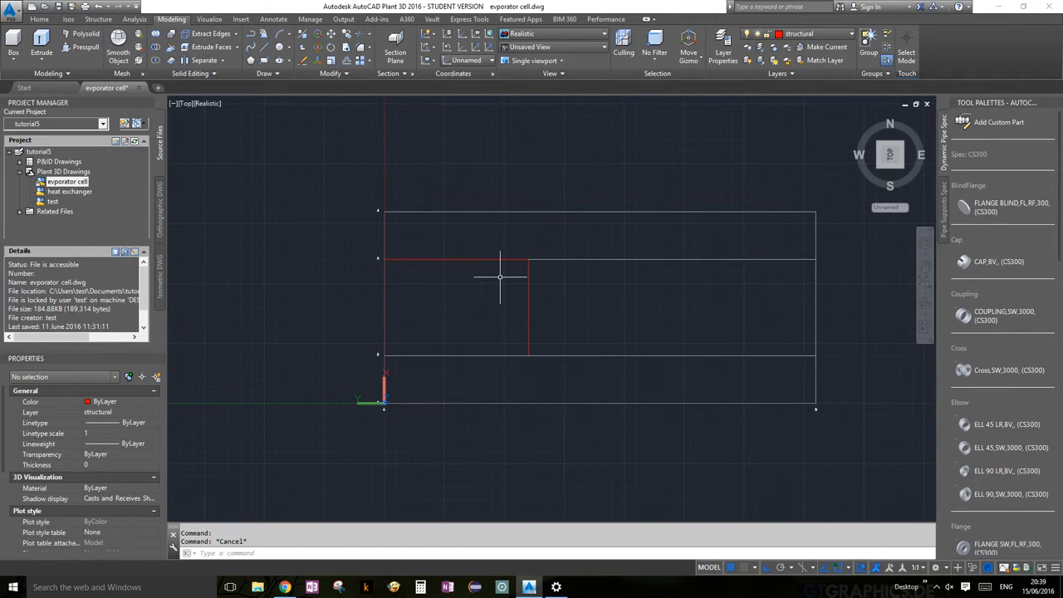
mouse_move(500, 277)
mouse_down()
mouse_move(485, 240)
mouse_move(517, 202)
mouse_up()
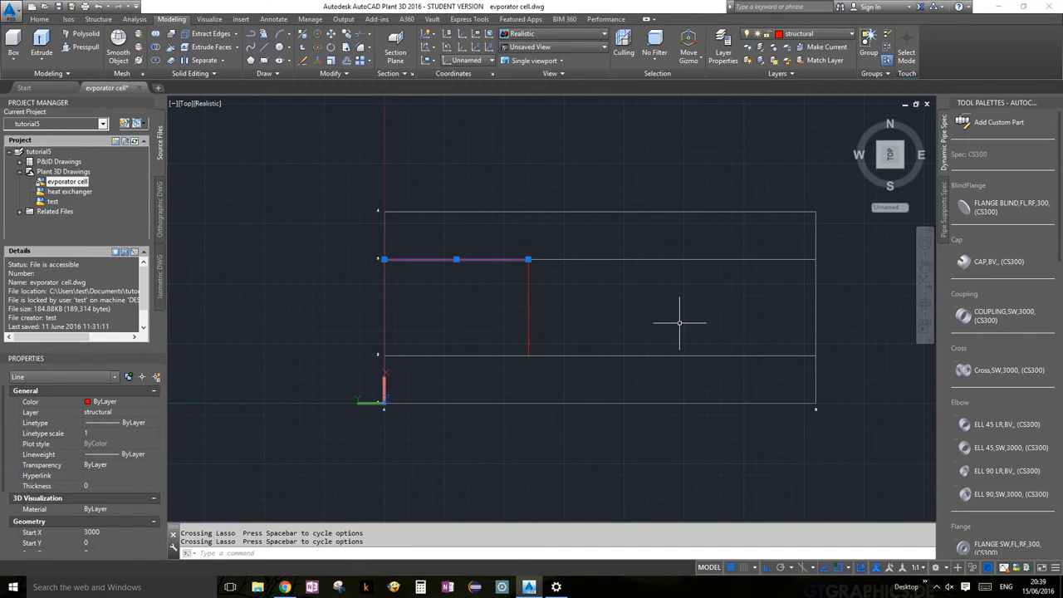
key(Escape)
Step: Copy the perpendicular cross line 3000 along the upper inner grid line, away from the grid's origin end
click(528, 291)
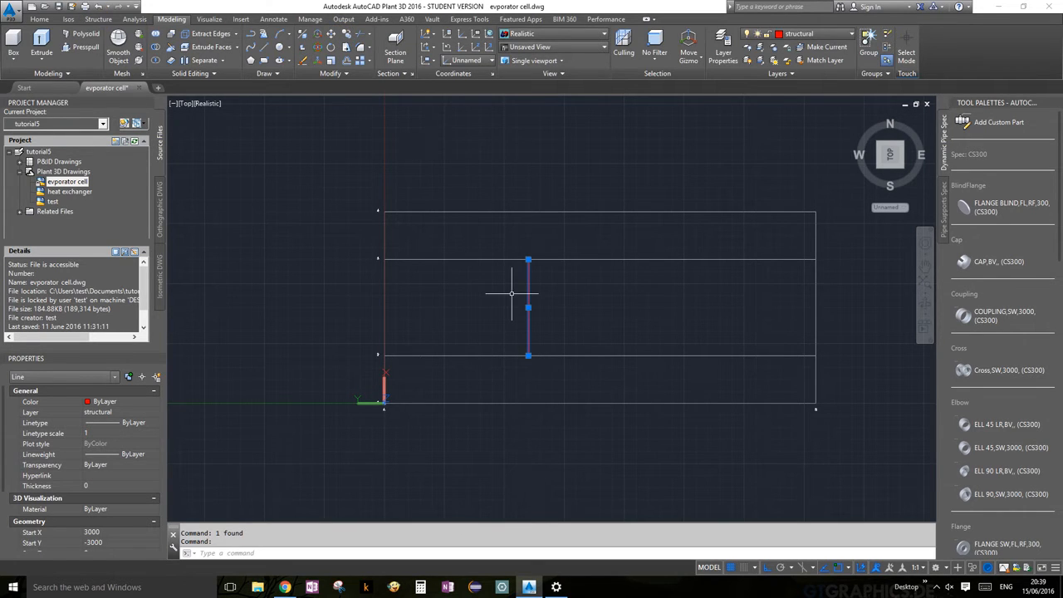
text(COPY)
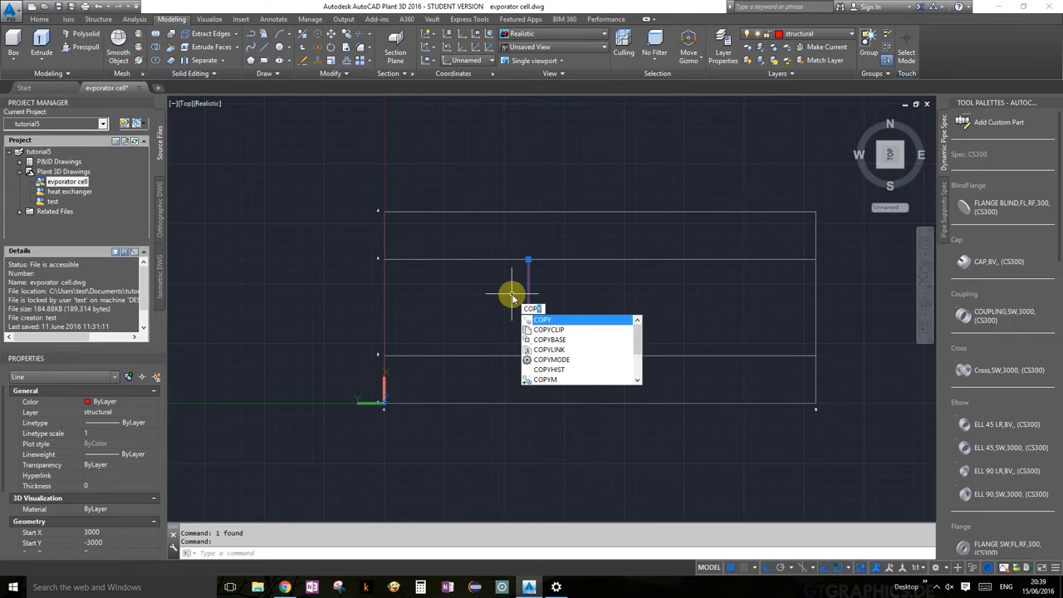
click(541, 321)
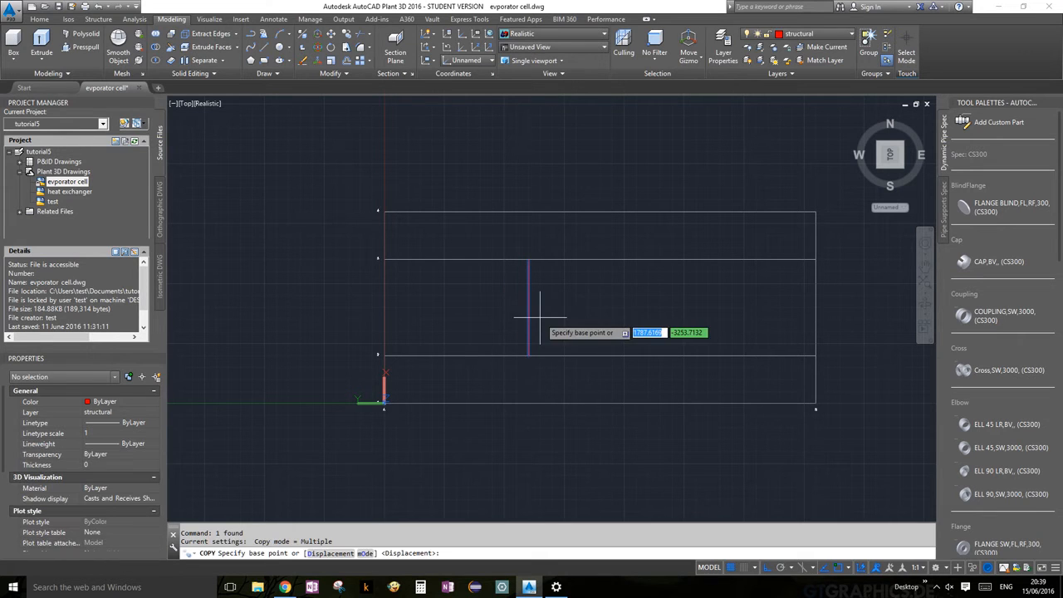
click(529, 259)
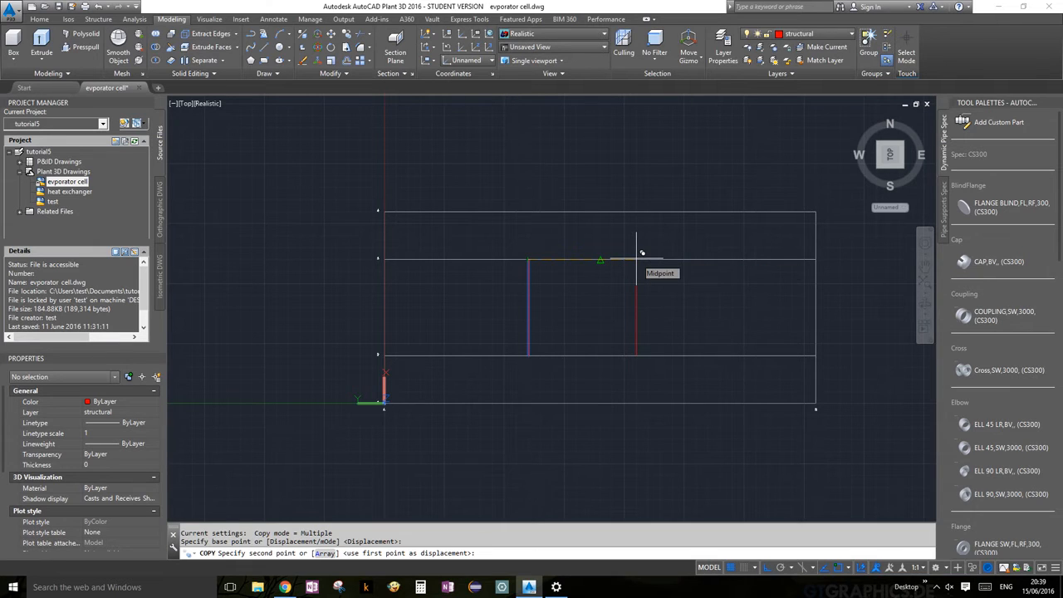
text(3000)
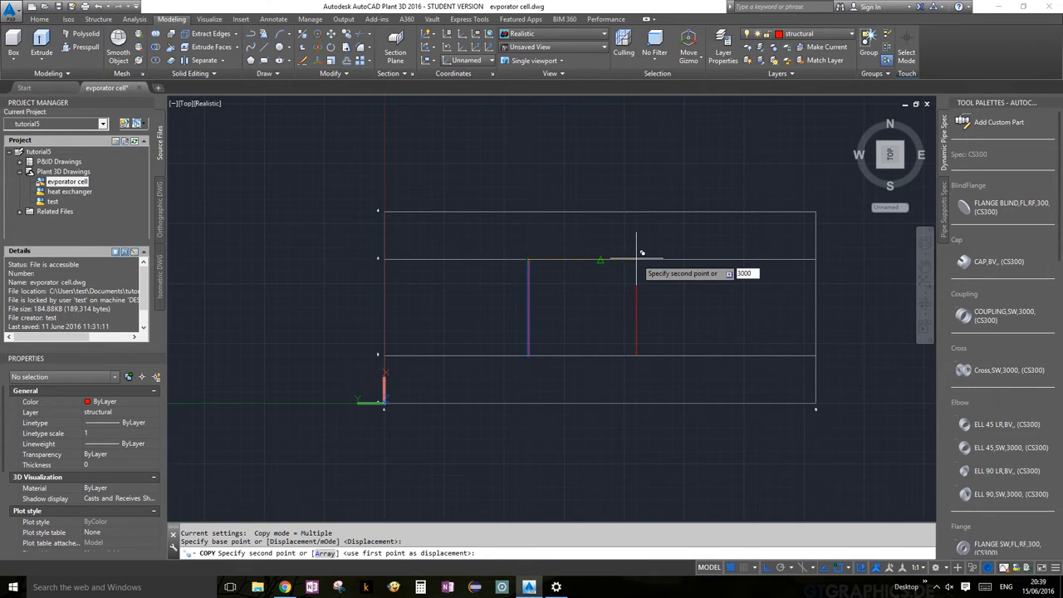
key(Return)
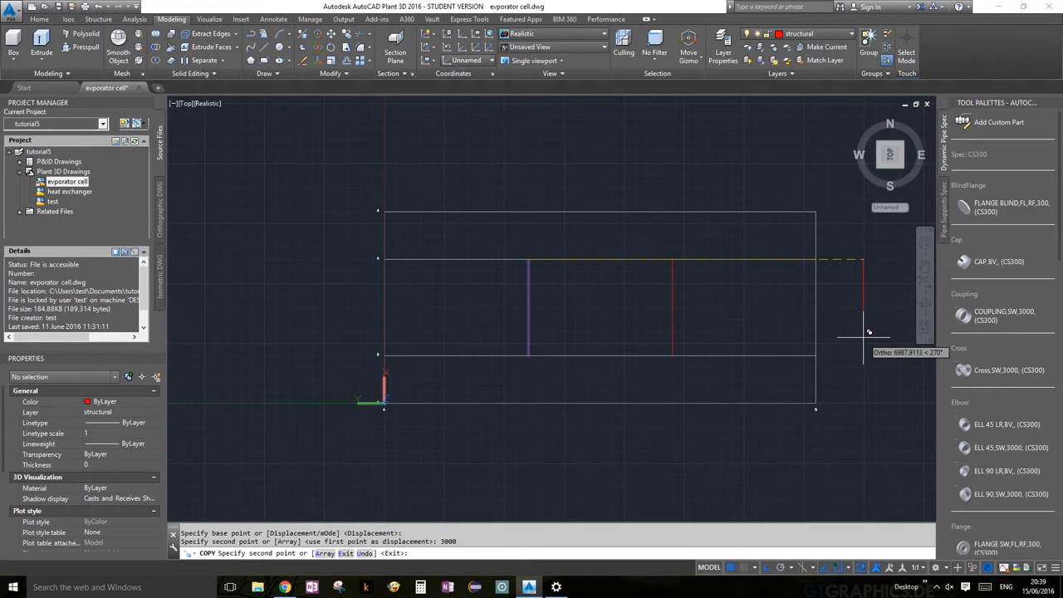
key(Escape)
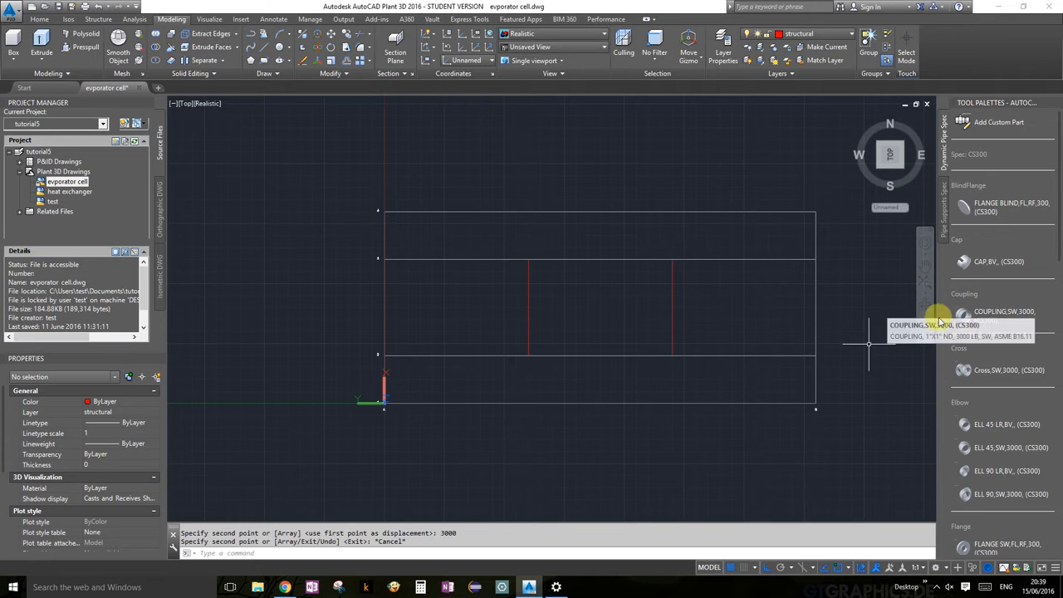
Step: Move both cross lines between the inner grid lines to layer 0
click(528, 307)
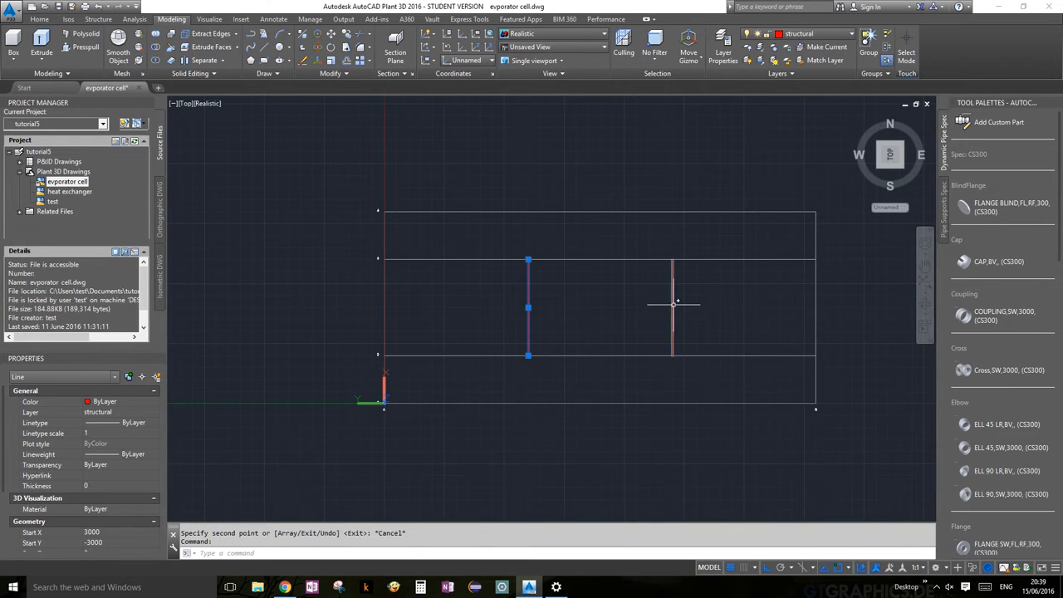
click(673, 305)
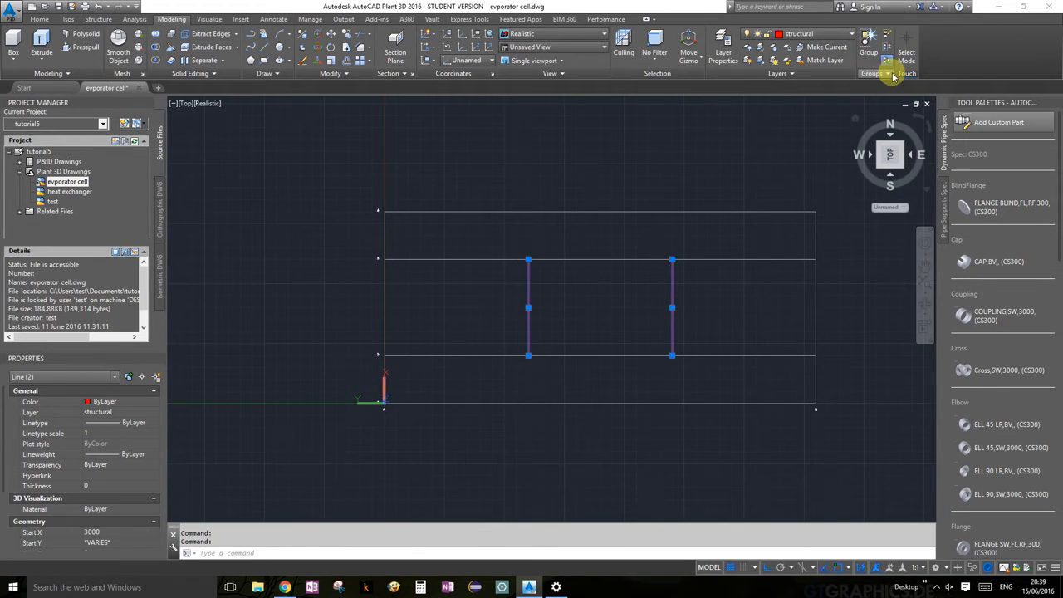
click(849, 39)
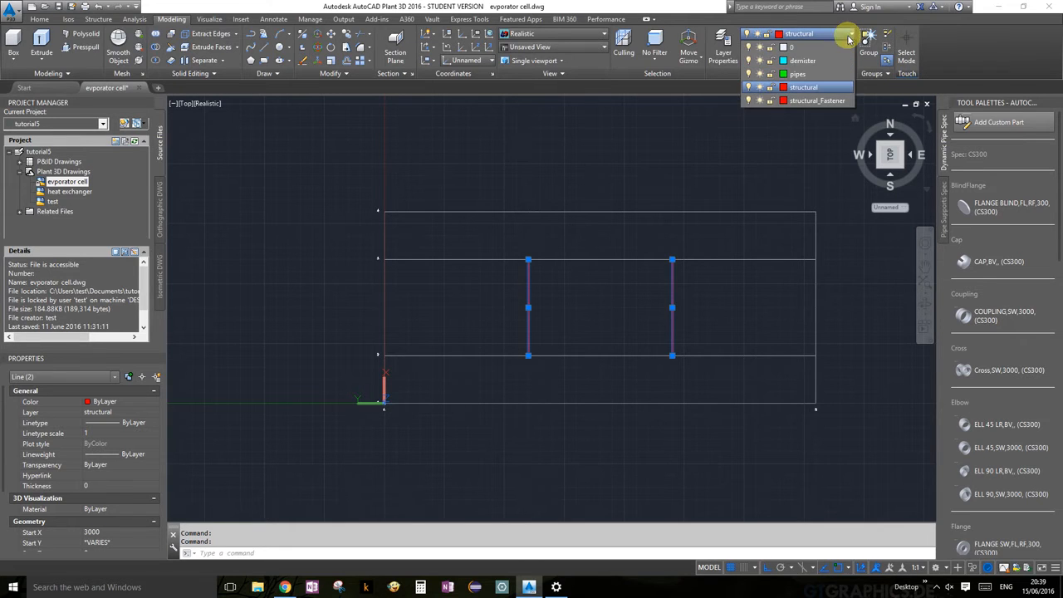
click(813, 62)
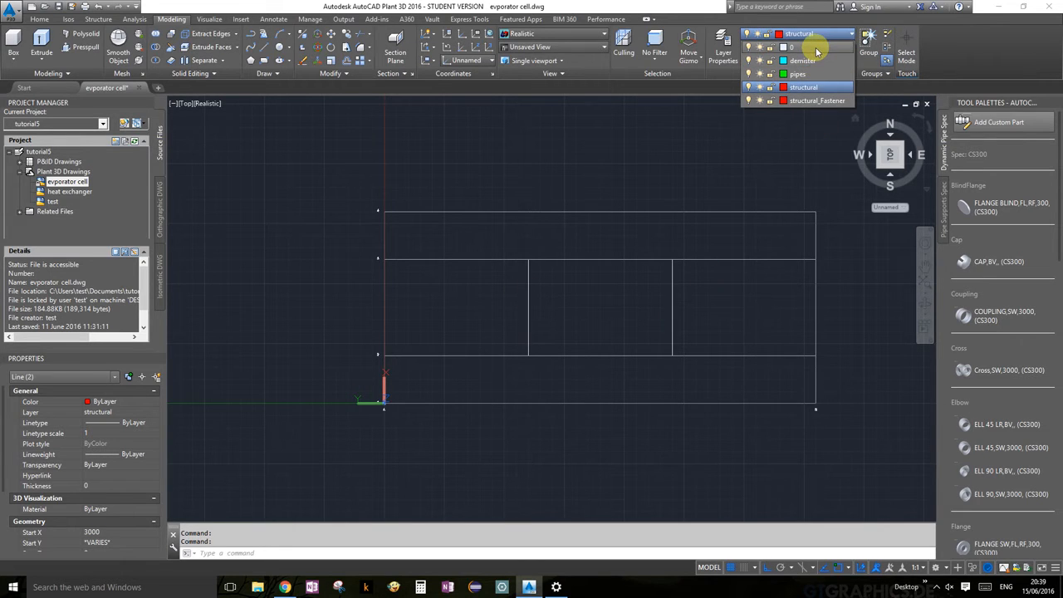
click(816, 49)
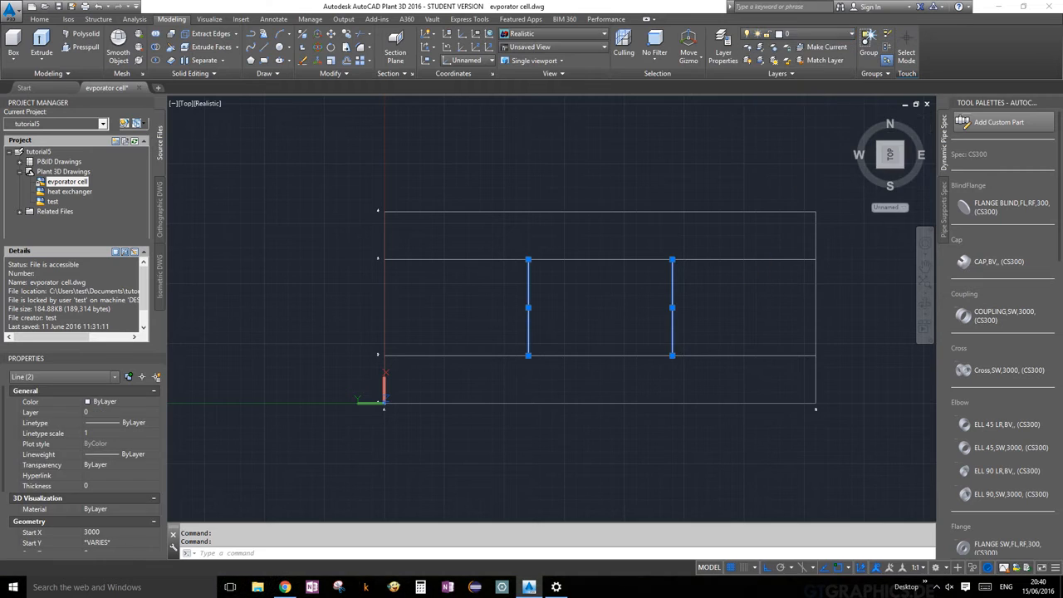
key(Escape)
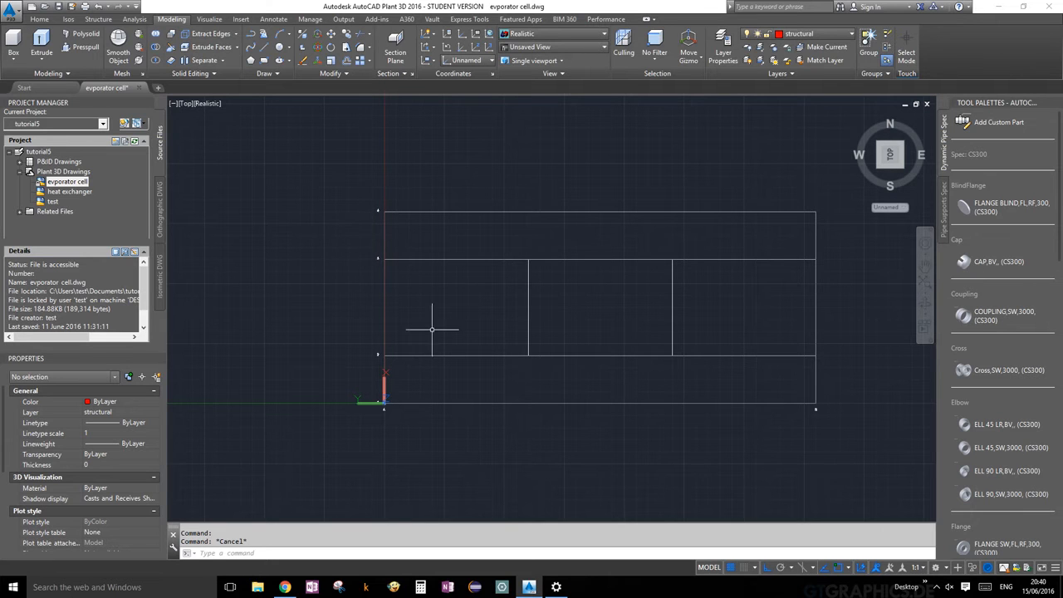
Step: Draw a 500 line outward from the grid's origin end, starting midway between the upper outer and upper inner grid lines
click(261, 50)
scroll(380, 218, up, 2)
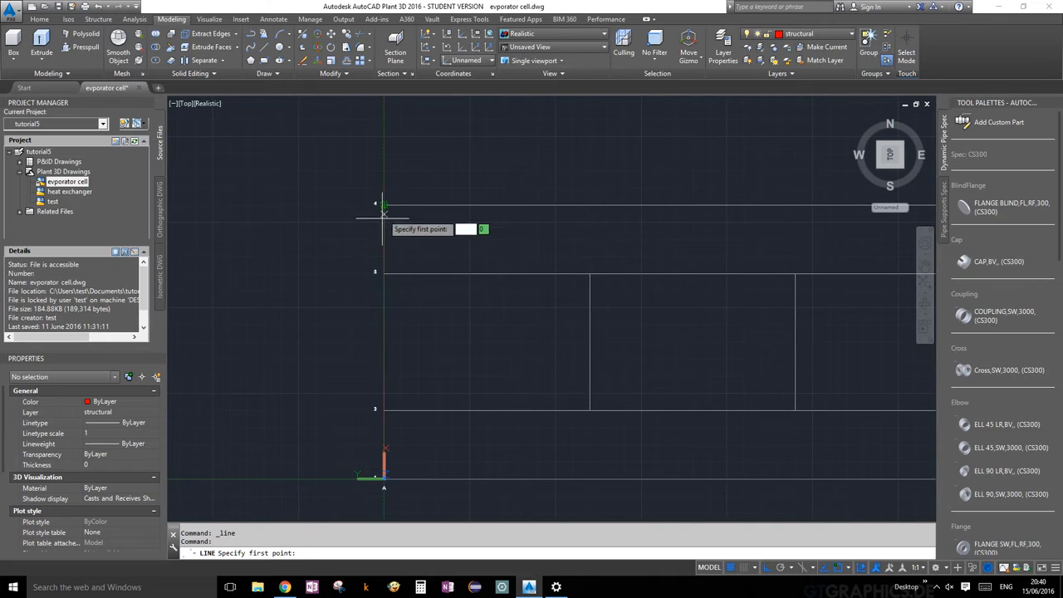
click(384, 273)
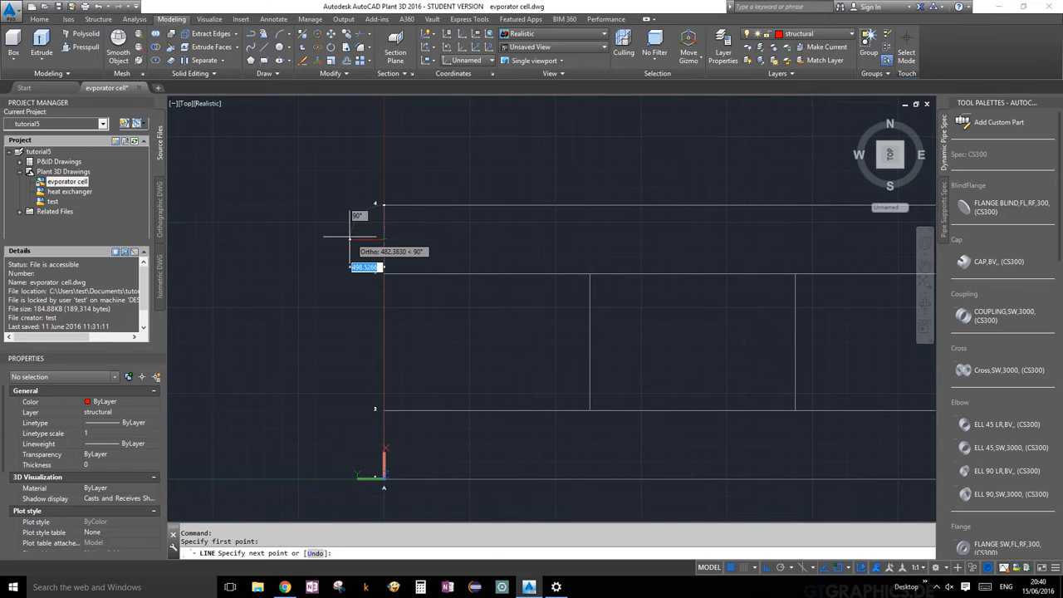
text(50)
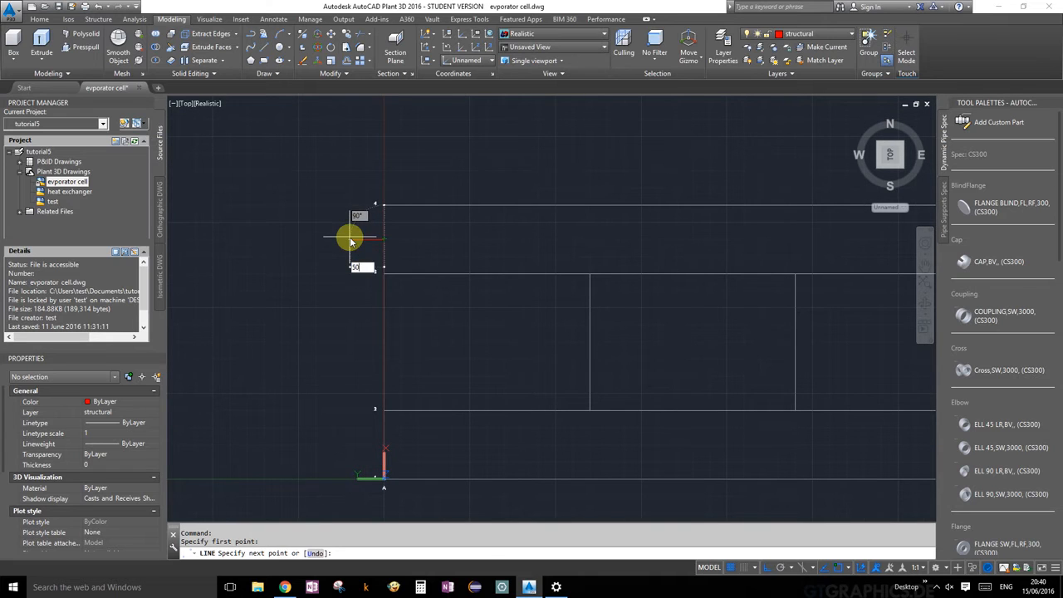
text(0)
key(Return)
key(Escape)
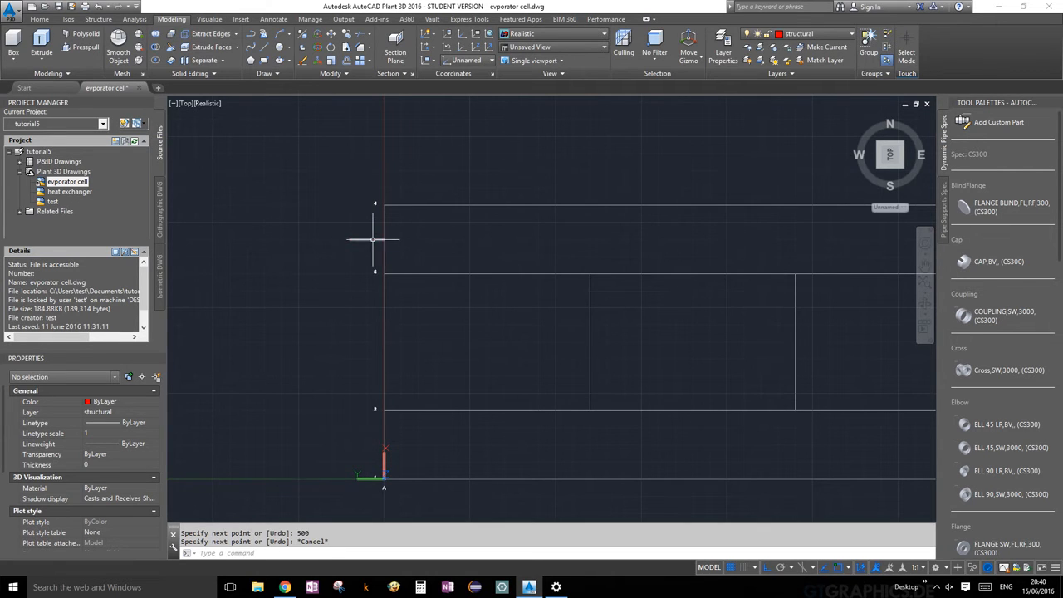
Step: Copy the 500 line to midway between the two lower grid lines, using the grid line endpoints as base and target
click(373, 240)
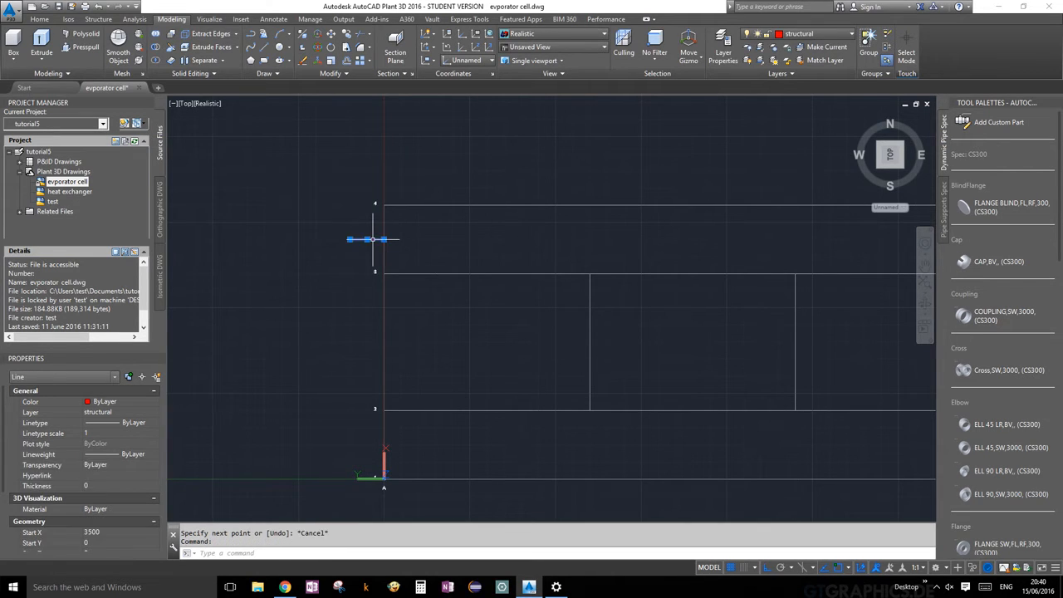
click(334, 45)
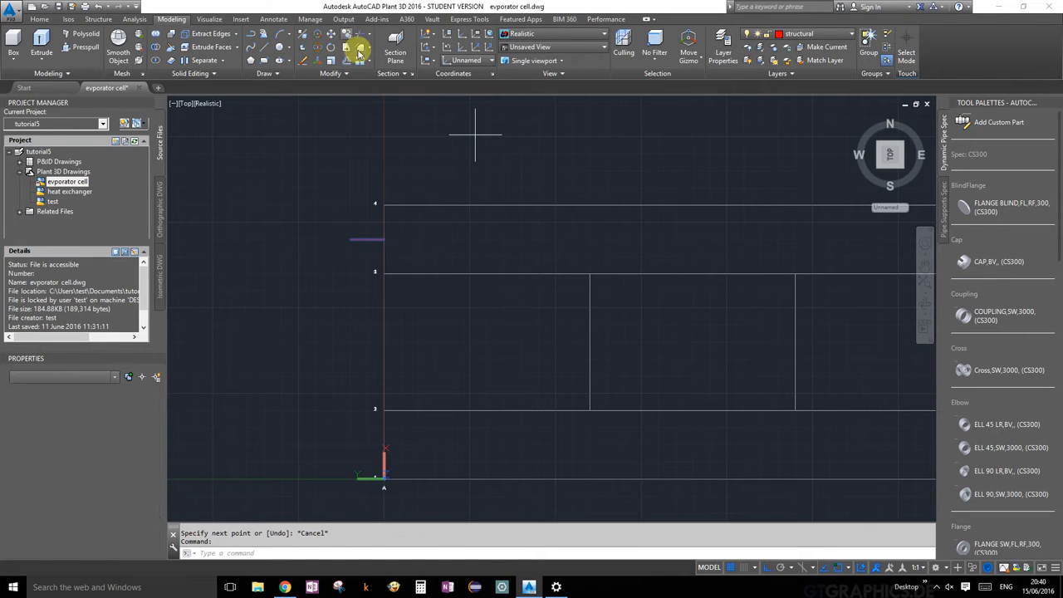
click(383, 204)
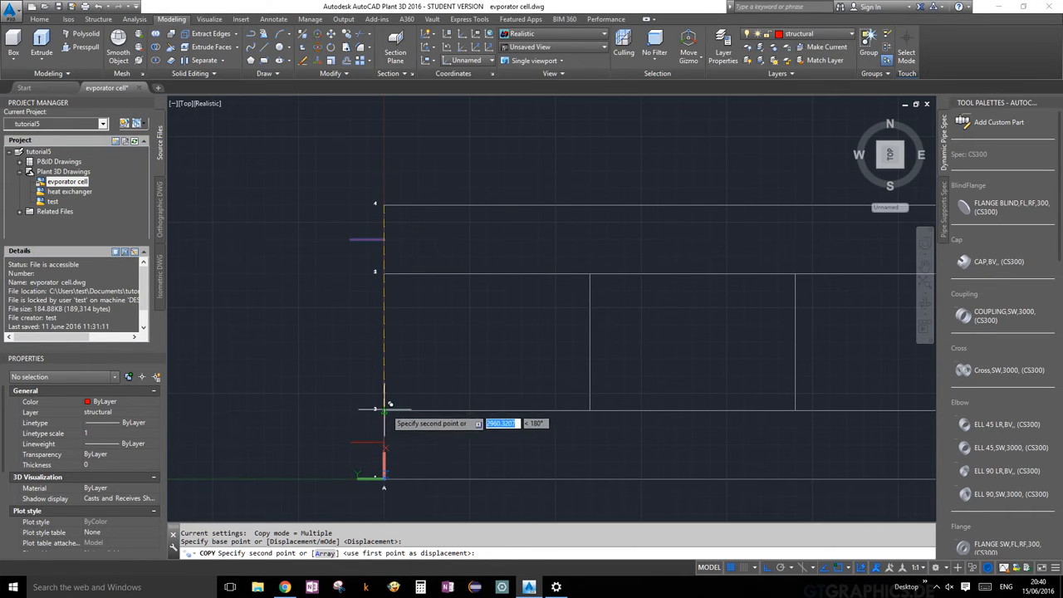
click(385, 410)
key(Escape)
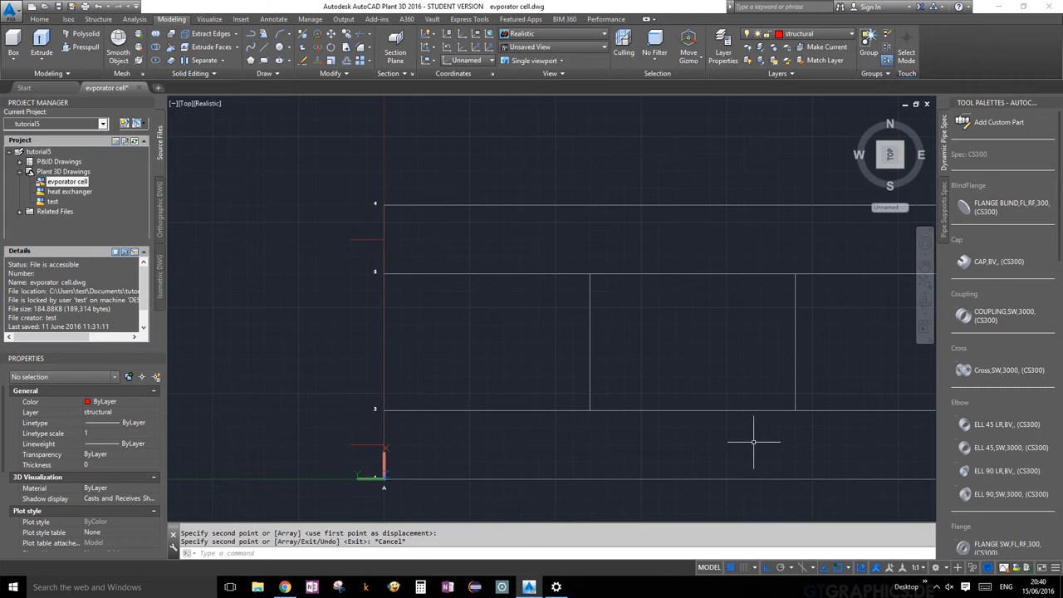
Step: Move the UCS origin down to the grid's base corner at the foot of the same vertical edge
click(922, 307)
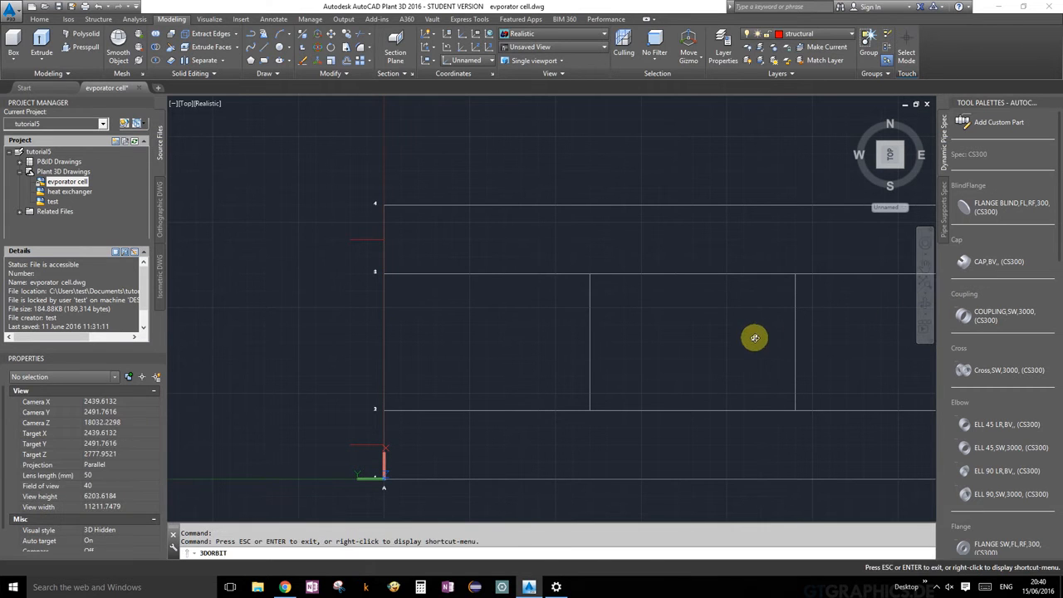
drag(753, 334, 767, 261)
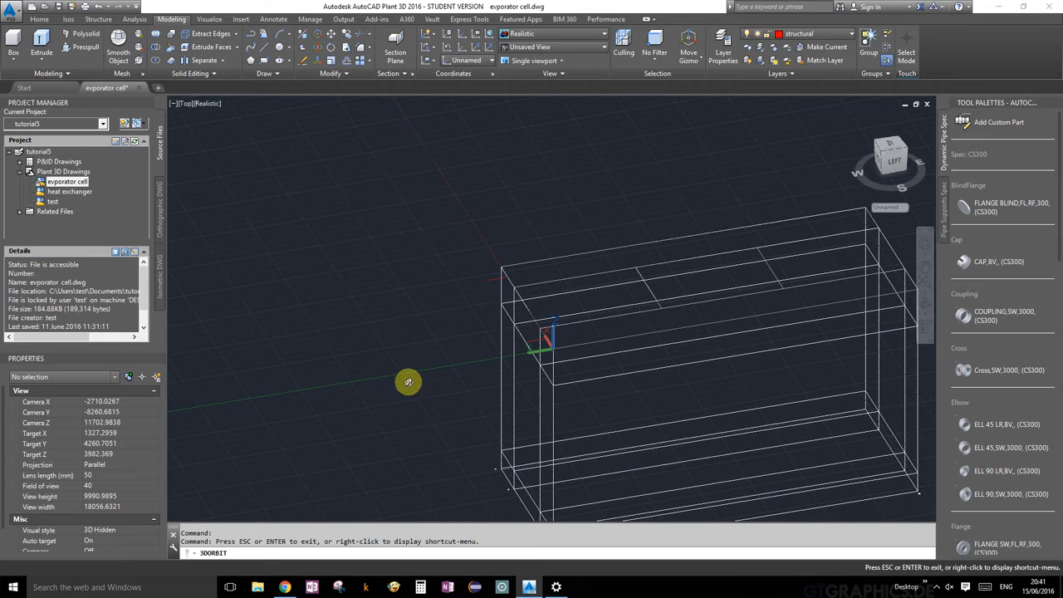
key(Escape)
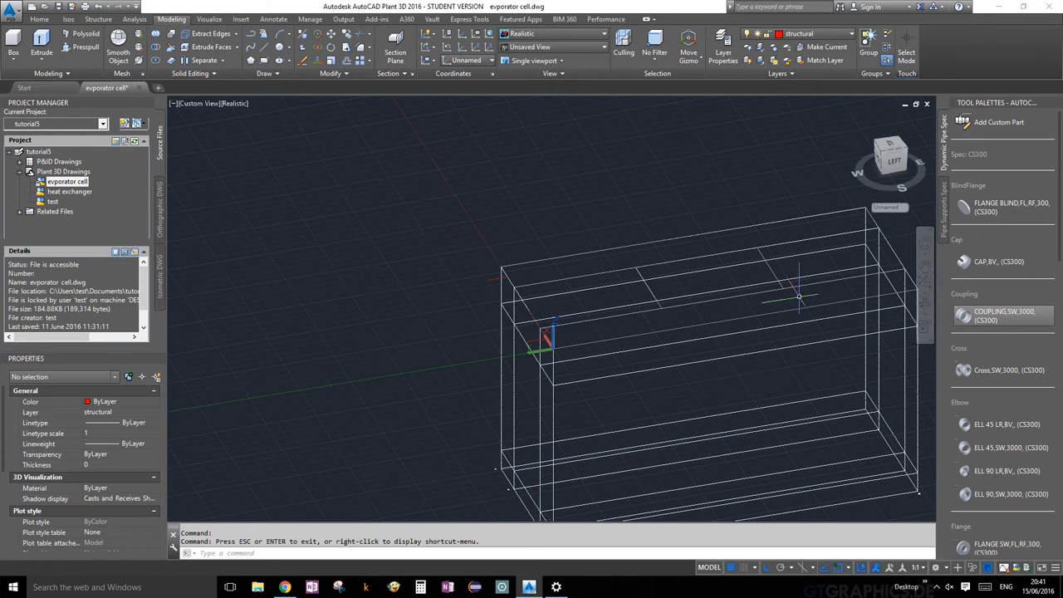
scroll(637, 287, down, 5)
middle_drag(603, 308, 591, 256)
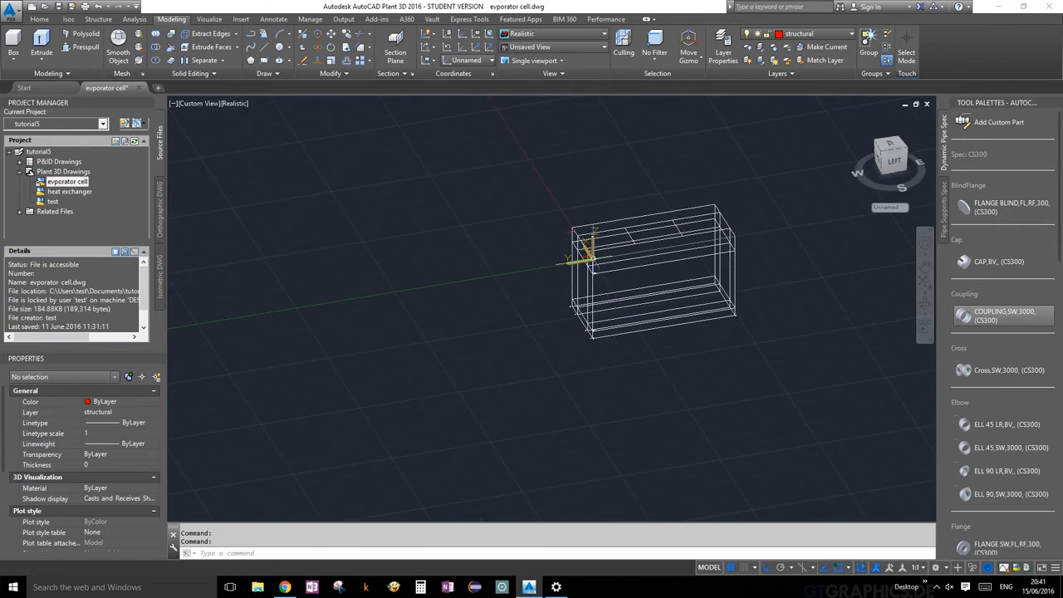
click(588, 252)
click(593, 261)
scroll(582, 316, up, 6)
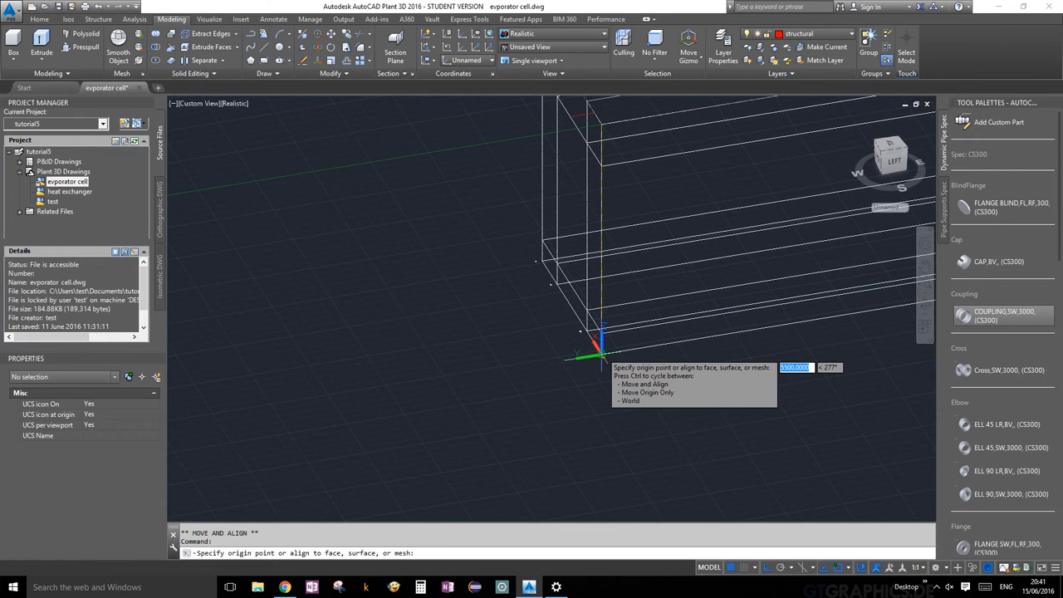
scroll(604, 359, up, 2)
key(Escape)
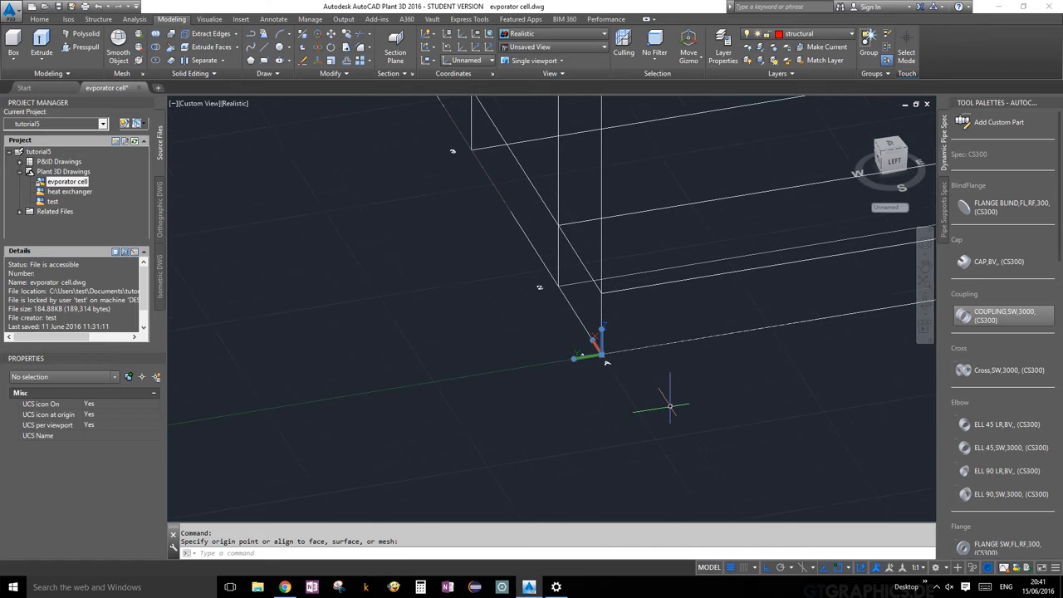
scroll(686, 367, down, 8)
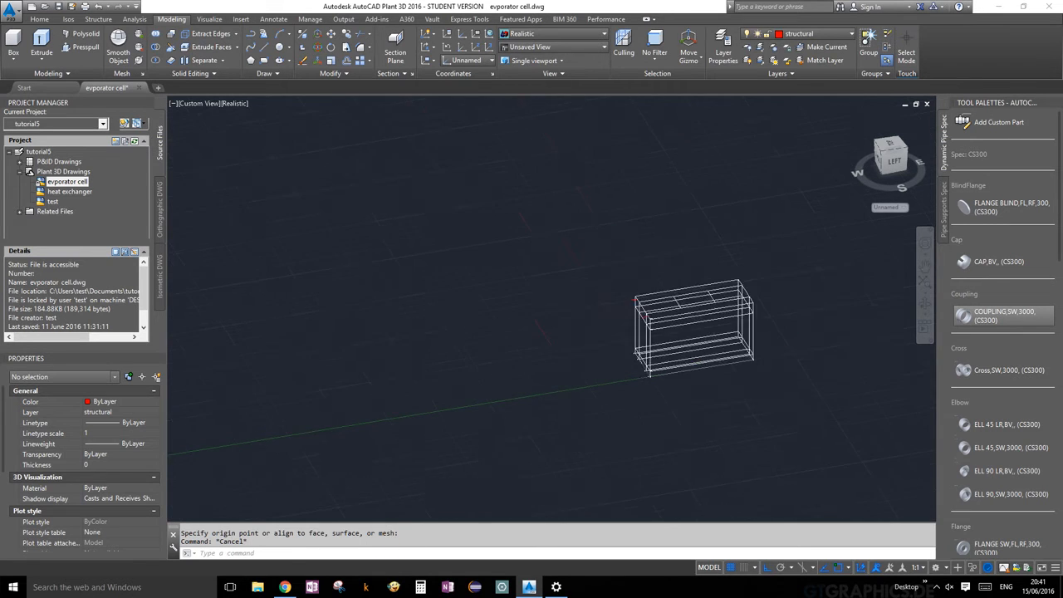
Step: Show all hidden objects so the evaporator cell is displayed together with the grid
scroll(750, 340, up, 2)
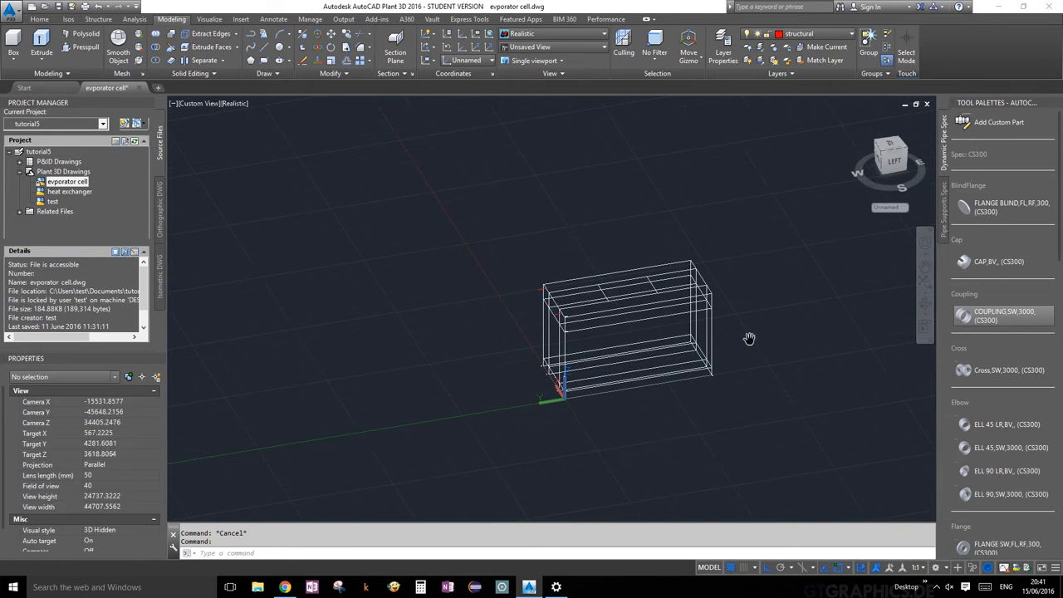
click(39, 18)
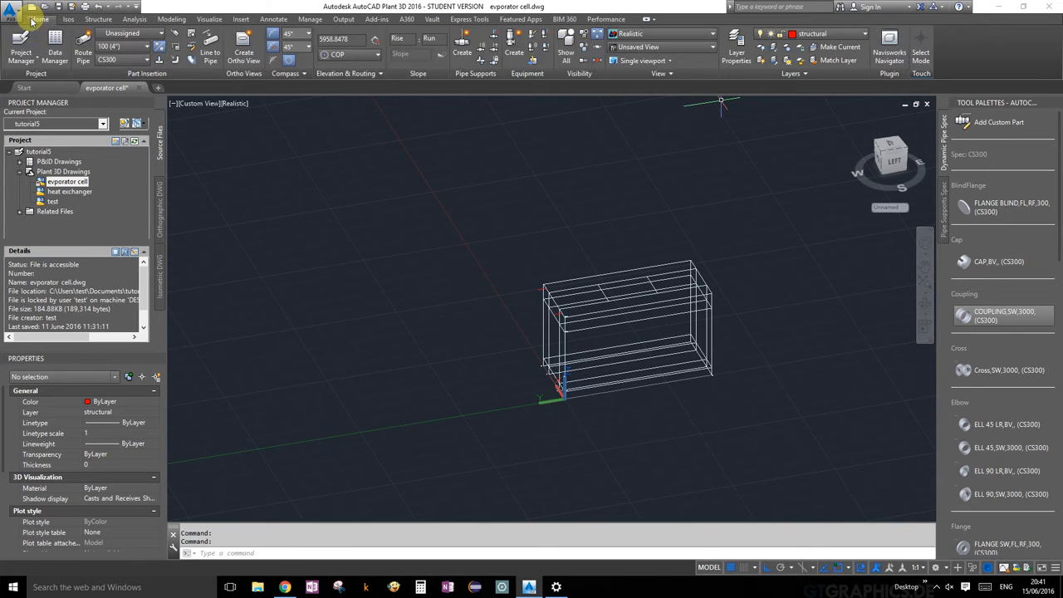
click(569, 53)
scroll(648, 390, up, 5)
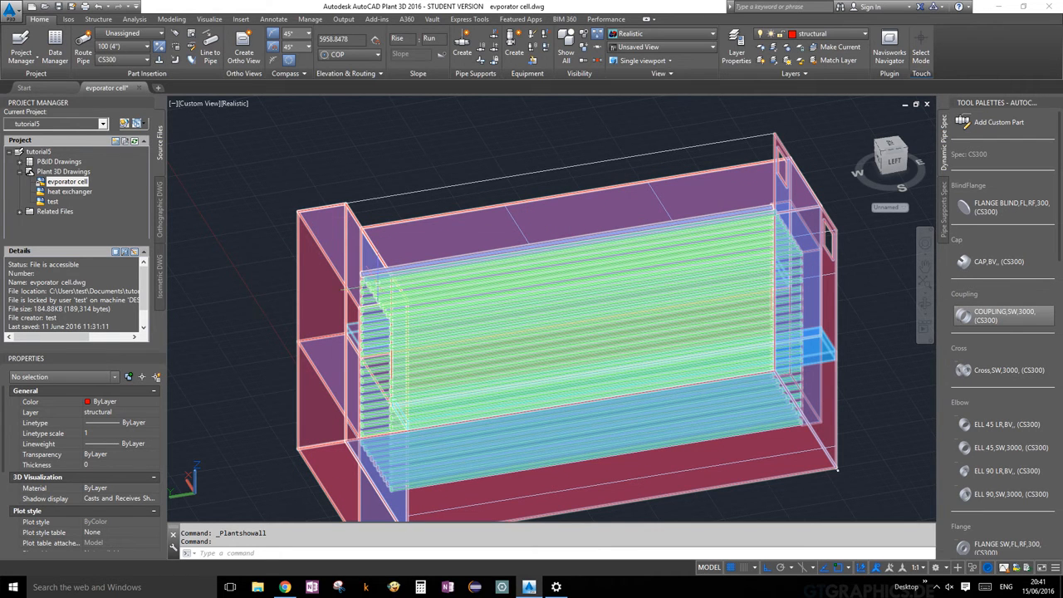
scroll(881, 324, down, 5)
scroll(648, 312, up, 3)
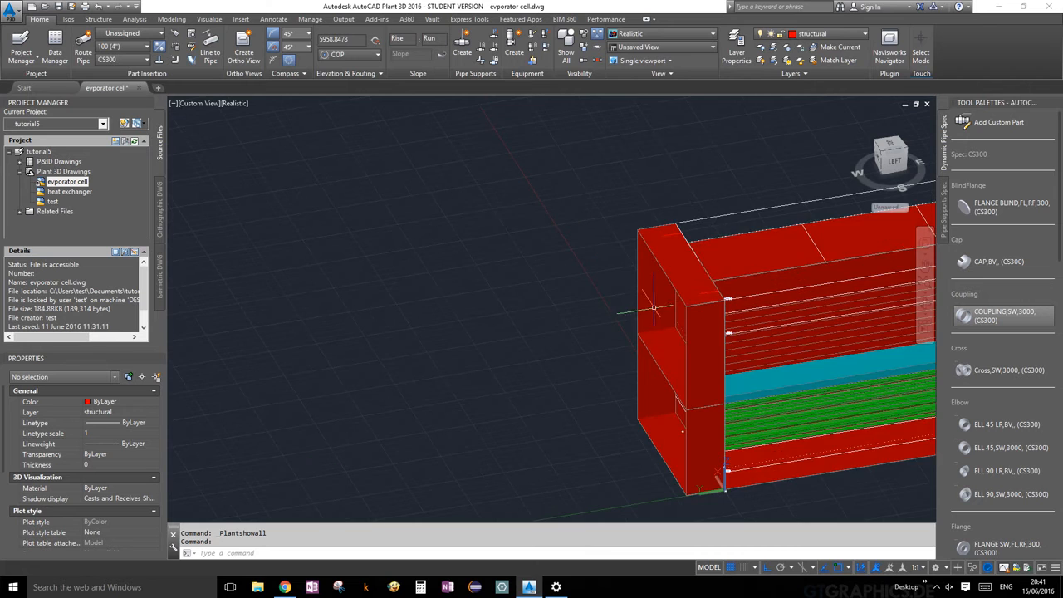
scroll(449, 308, down, 2)
middle_drag(468, 301, 306, 296)
scroll(306, 295, down, 2)
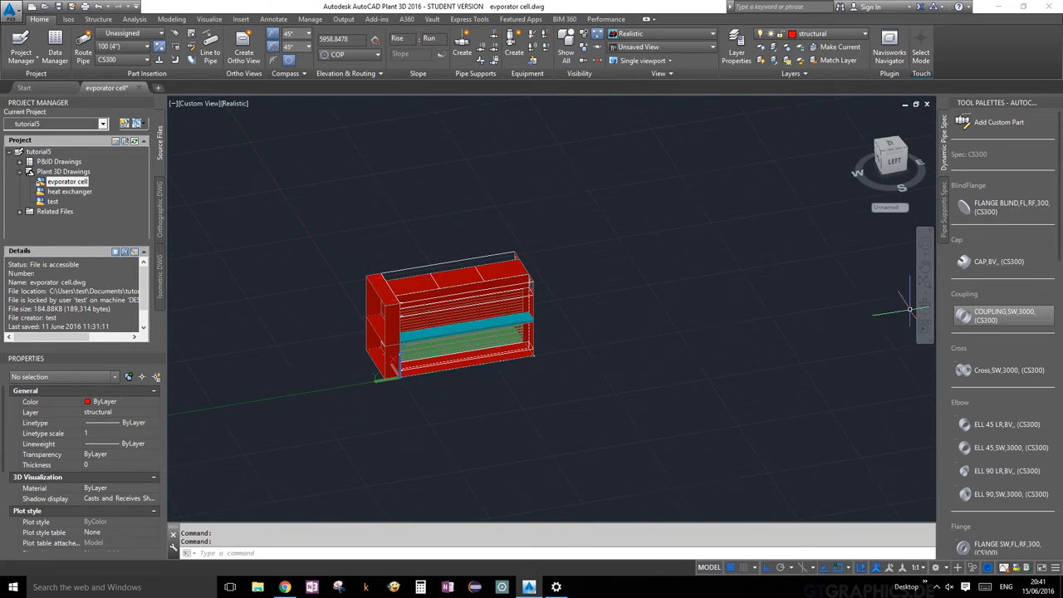
scroll(309, 294, up, 3)
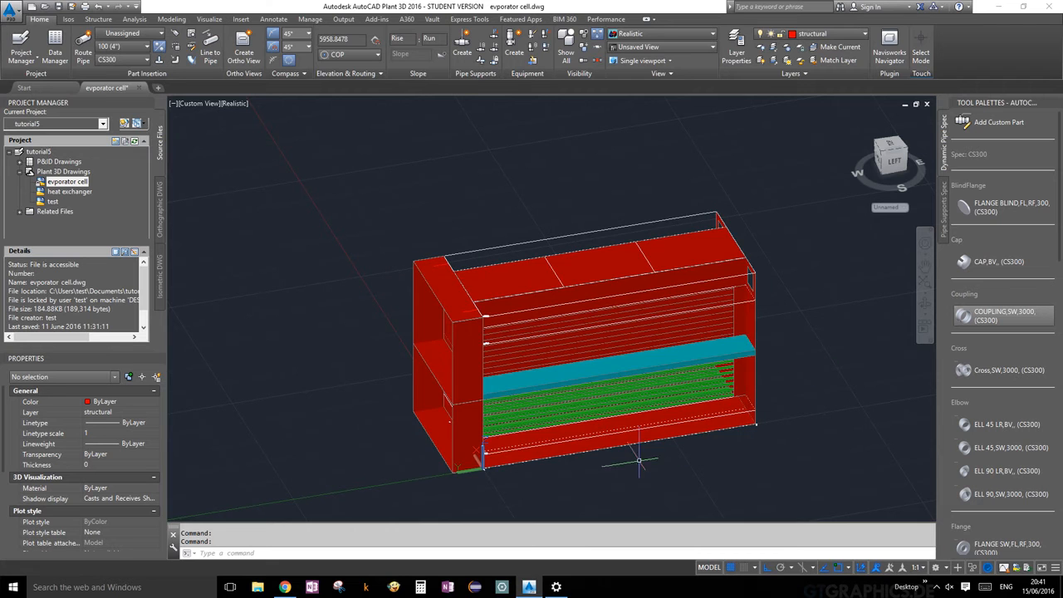
Step: Add an upward-pointing nozzle at the midpoint of the top cross line nearer the grid's origin end, accepting the default nozzle type
click(599, 266)
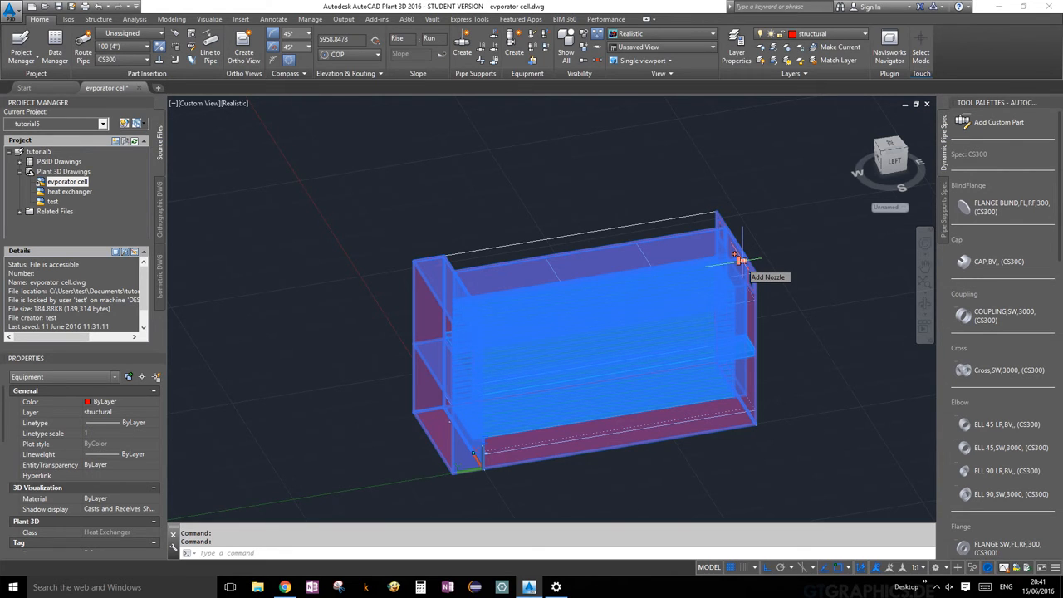
click(741, 260)
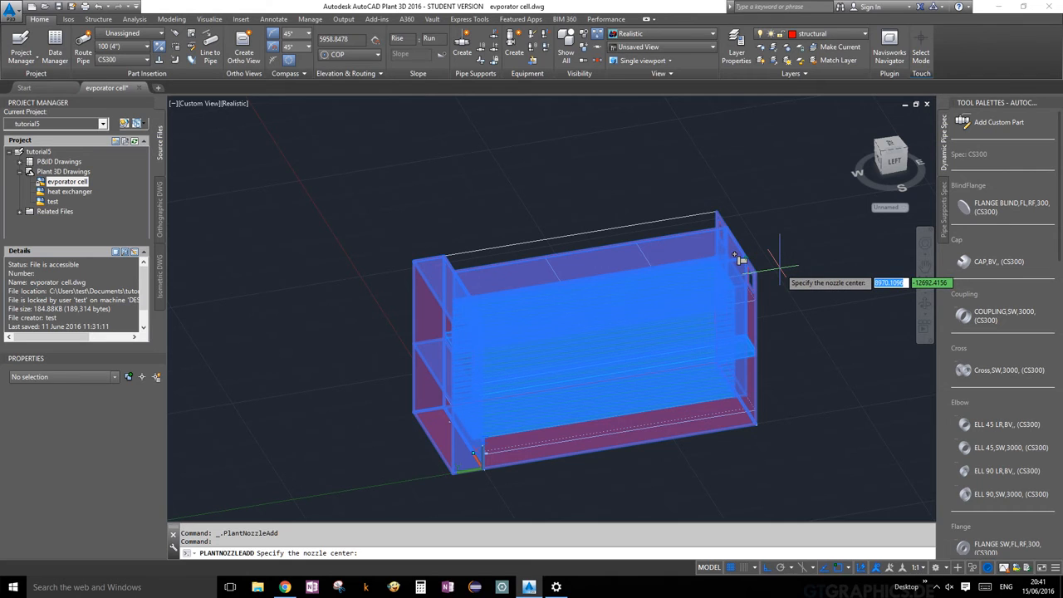
scroll(779, 264, up, 2)
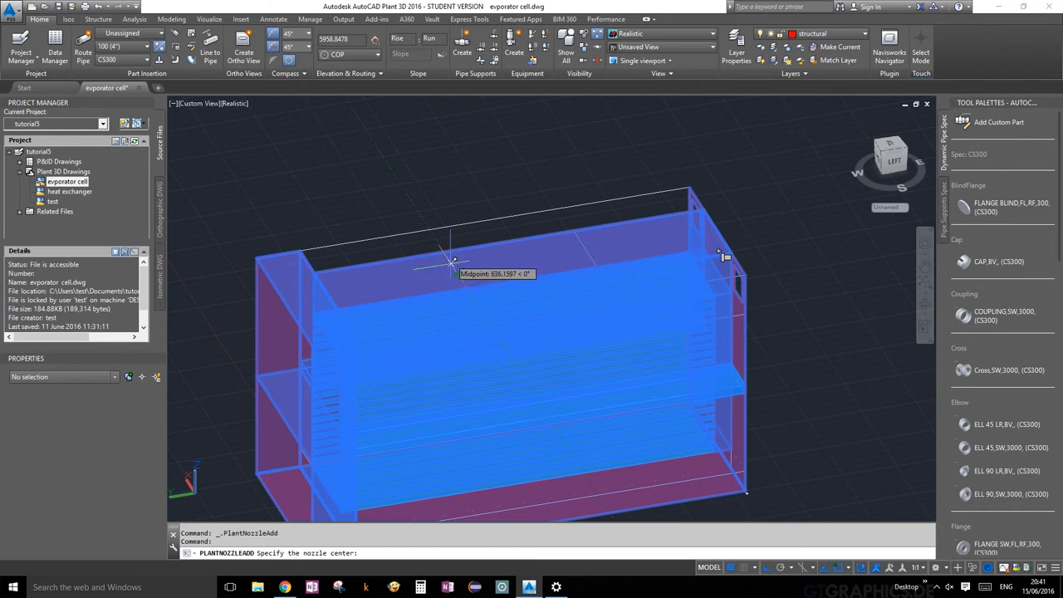
click(456, 273)
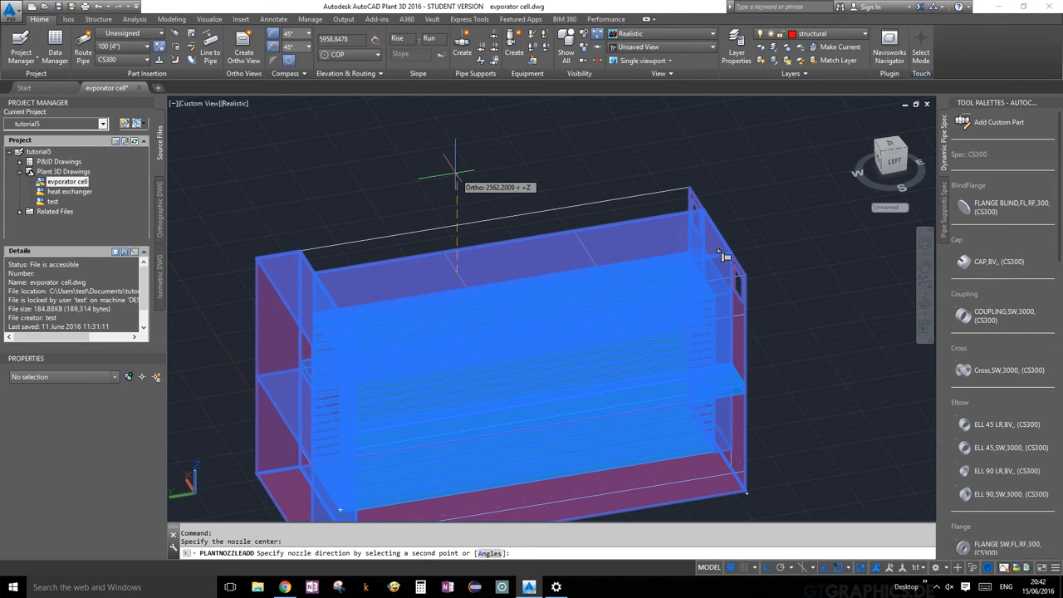
click(455, 173)
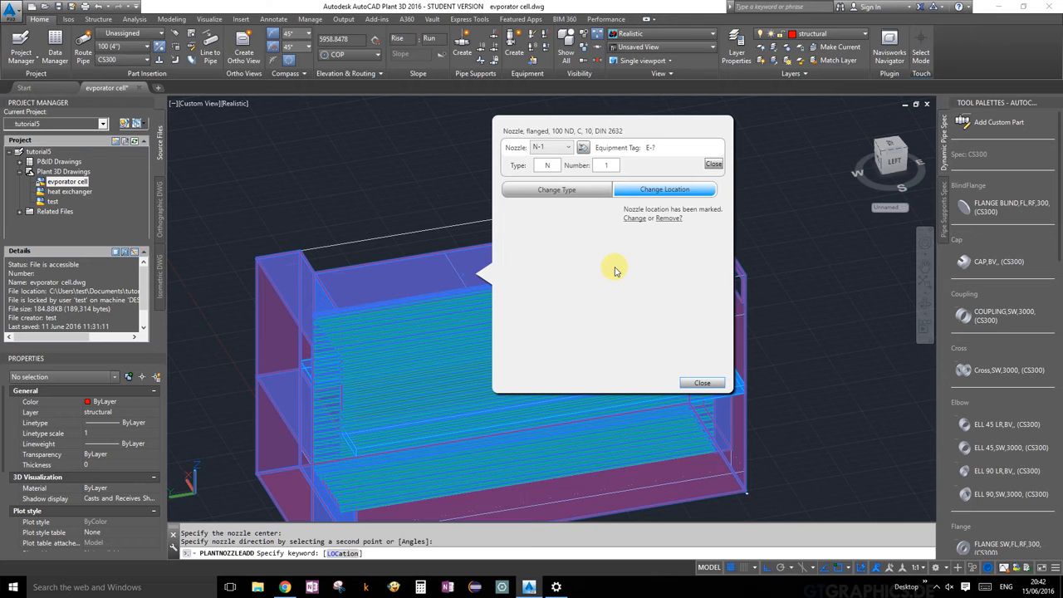
click(585, 194)
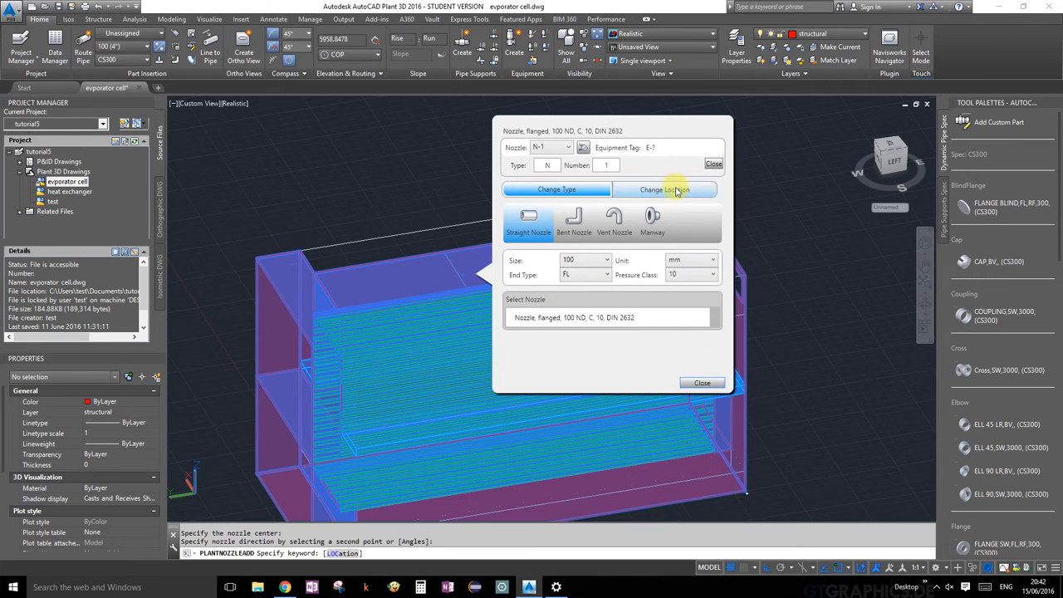
click(705, 385)
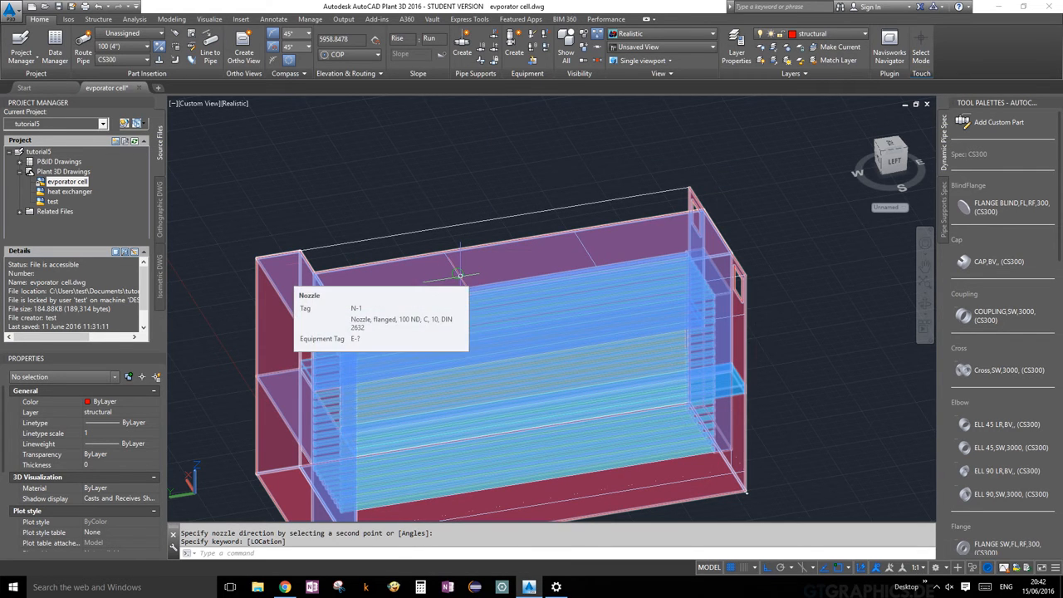
Step: Add another upward nozzle at the midpoint of the second top cross line, farther from the origin end, accepting the default type
click(742, 250)
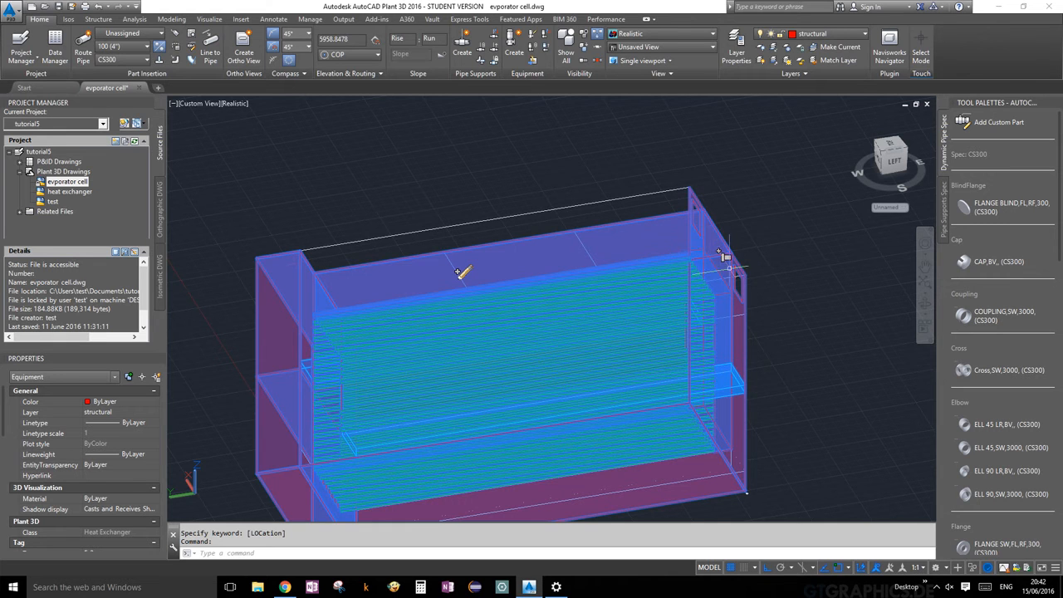
click(725, 256)
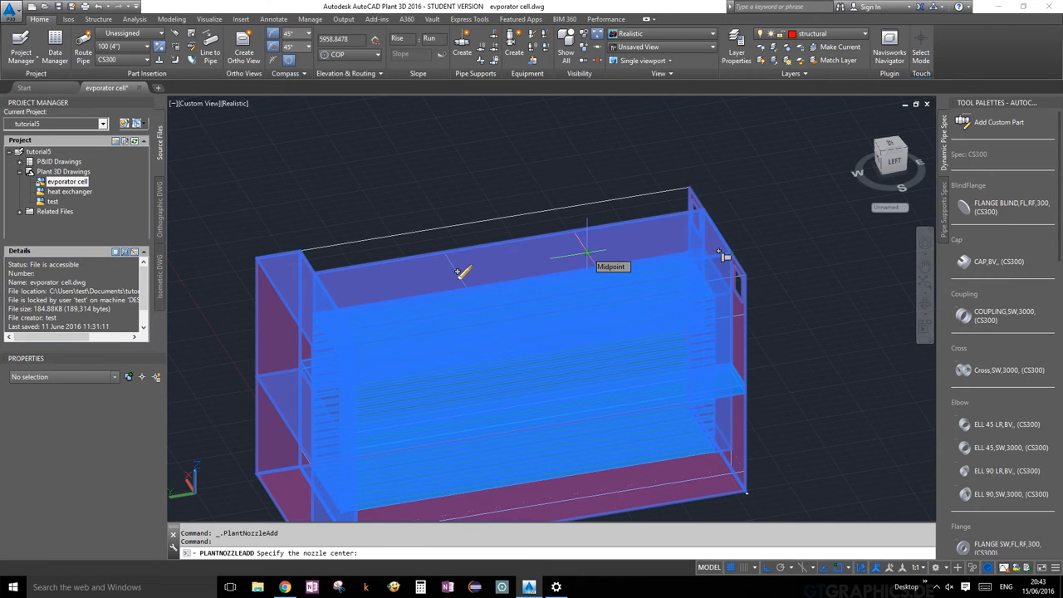
click(588, 252)
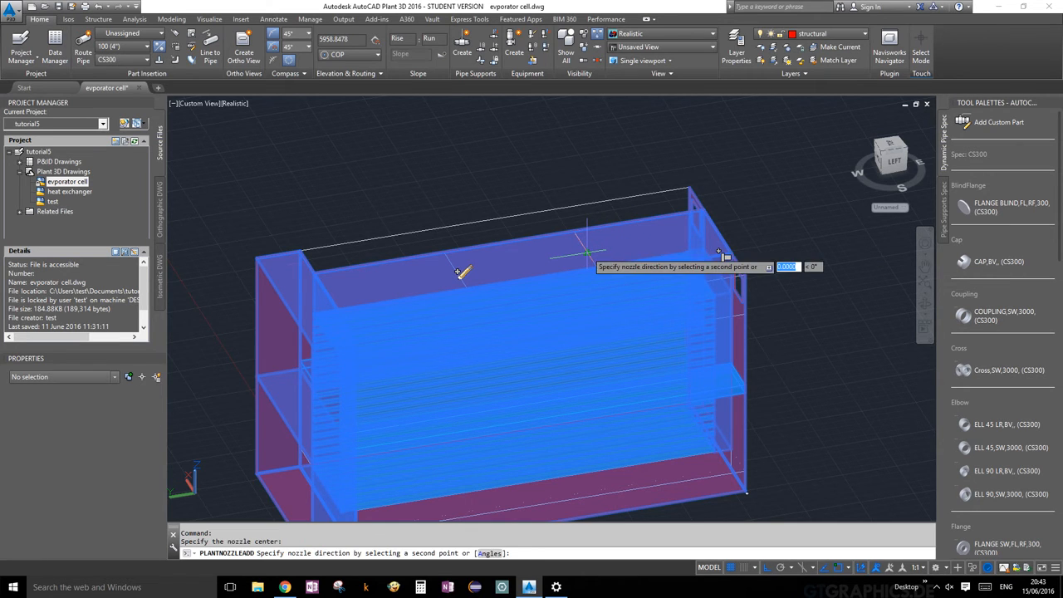
click(585, 171)
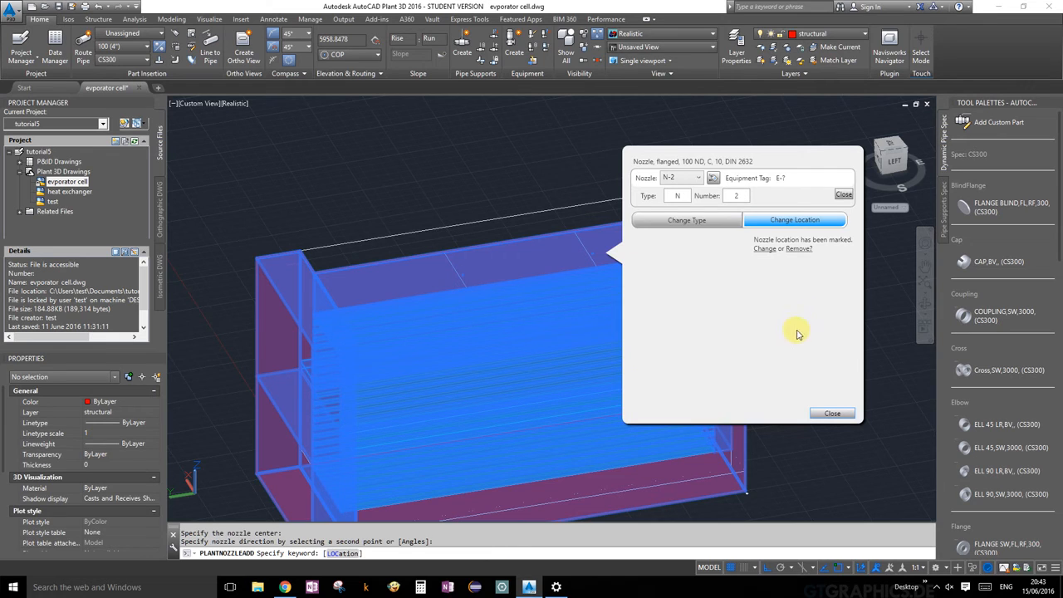
click(705, 221)
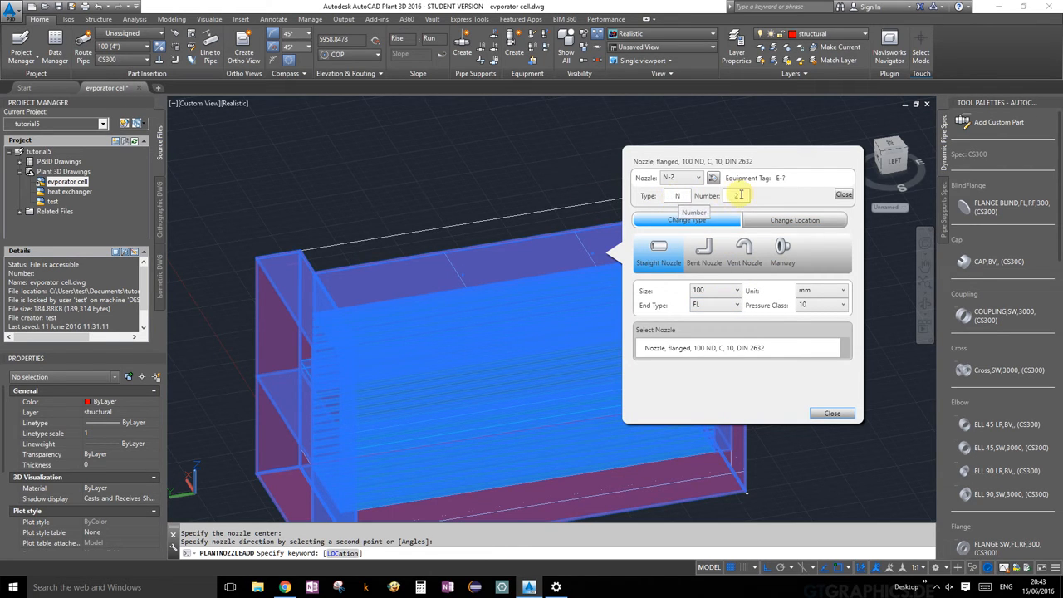
click(834, 414)
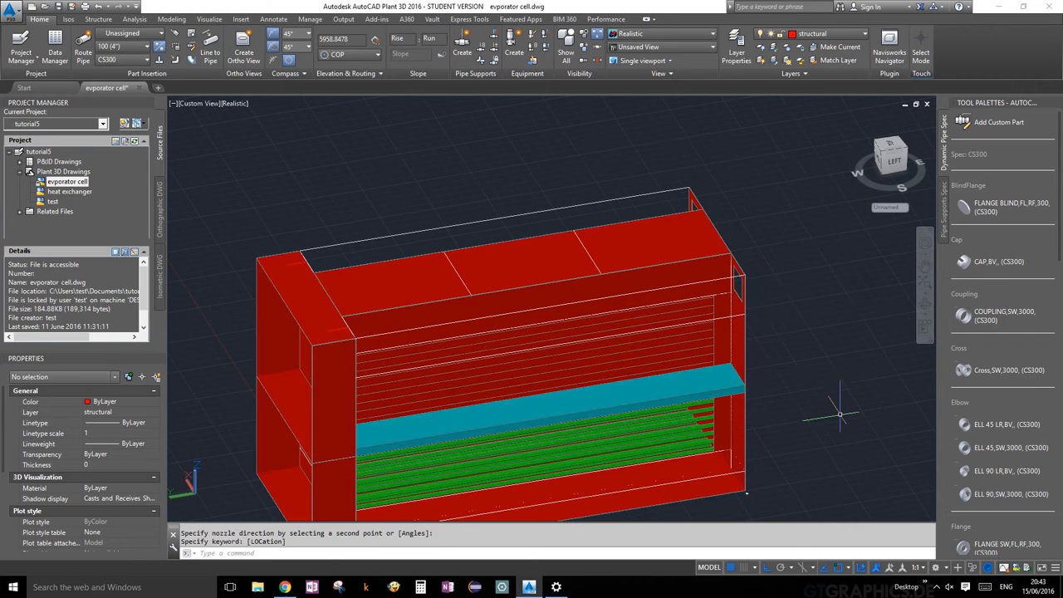
scroll(586, 249, down, 5)
middle_drag(456, 275, 659, 251)
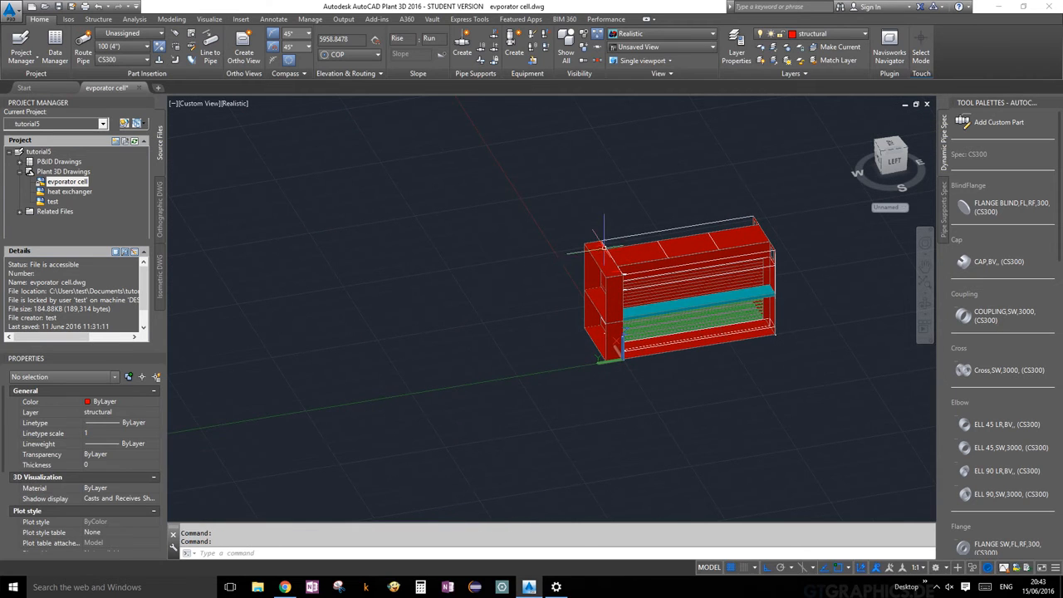
scroll(602, 247, up, 5)
click(587, 240)
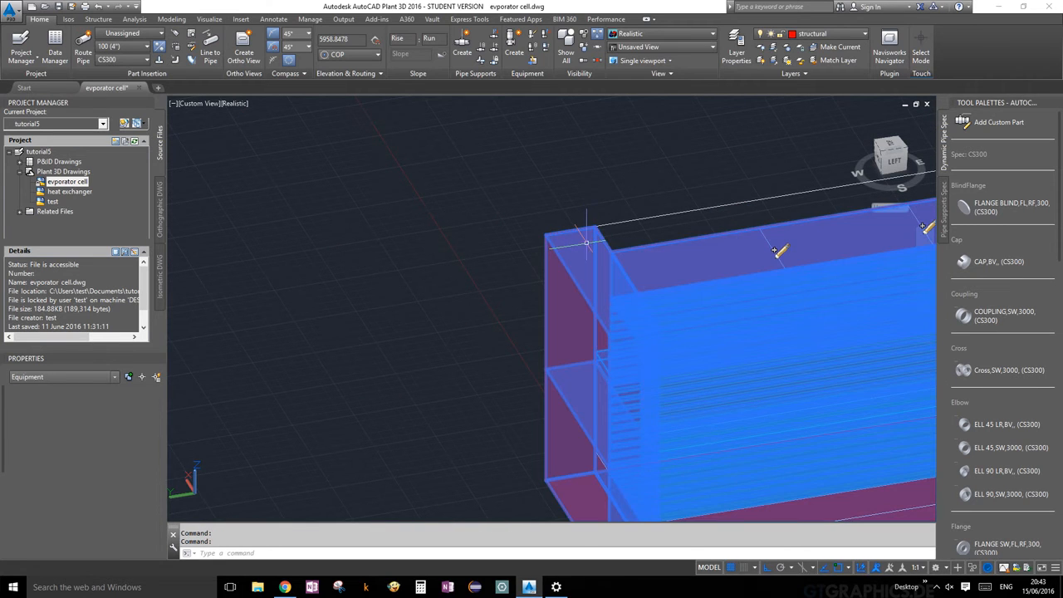
key(Escape)
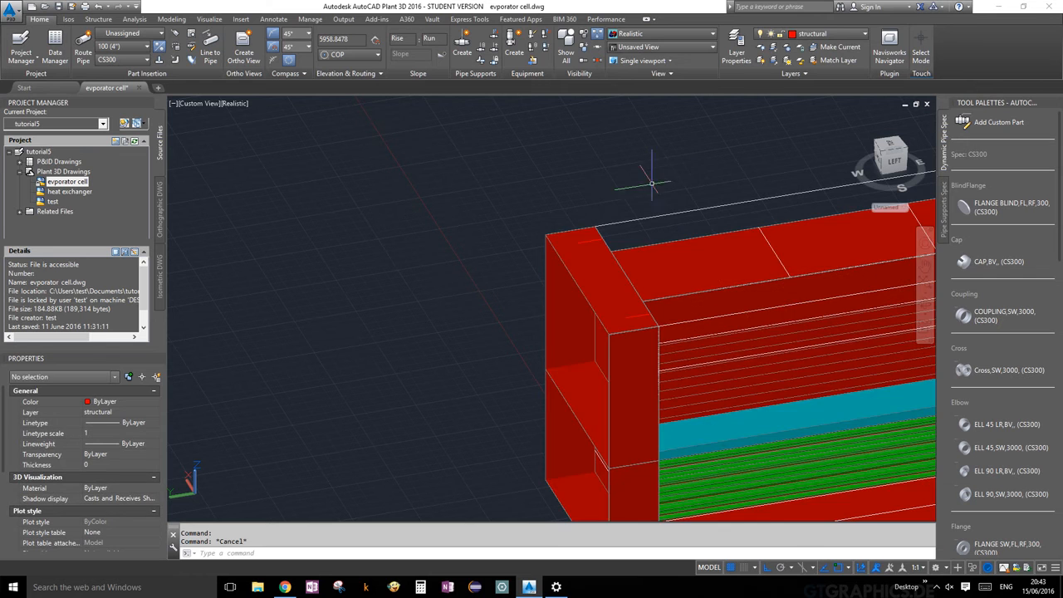
click(588, 240)
key(Escape)
Step: Add an upward nozzle on top of the end box, centred at 3500, 500, 5500 on the helper line's outer end
scroll(717, 373, down, 4)
scroll(595, 351, up, 6)
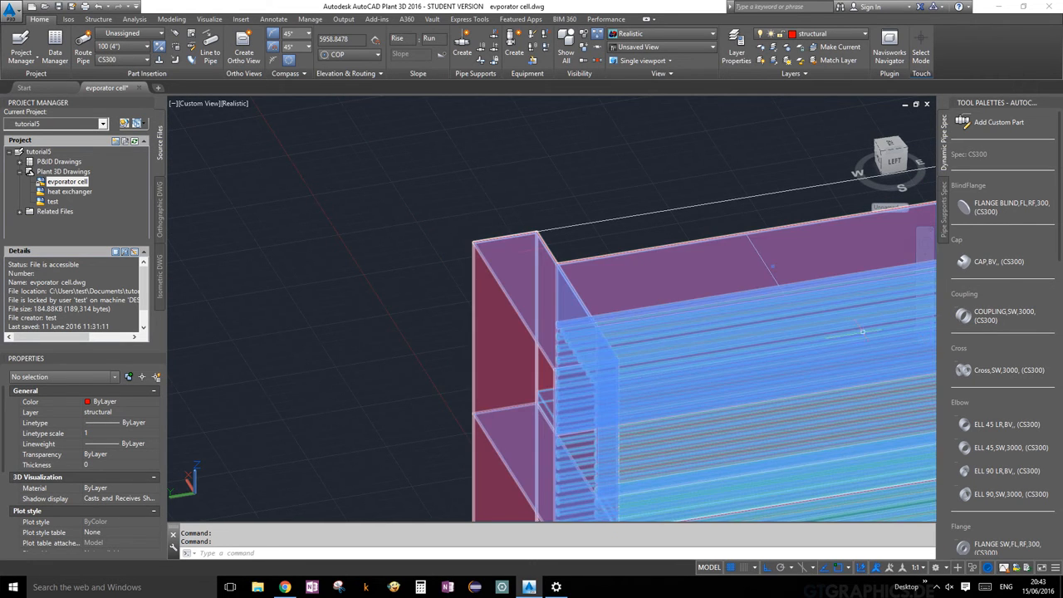
scroll(835, 314, down, 5)
click(830, 305)
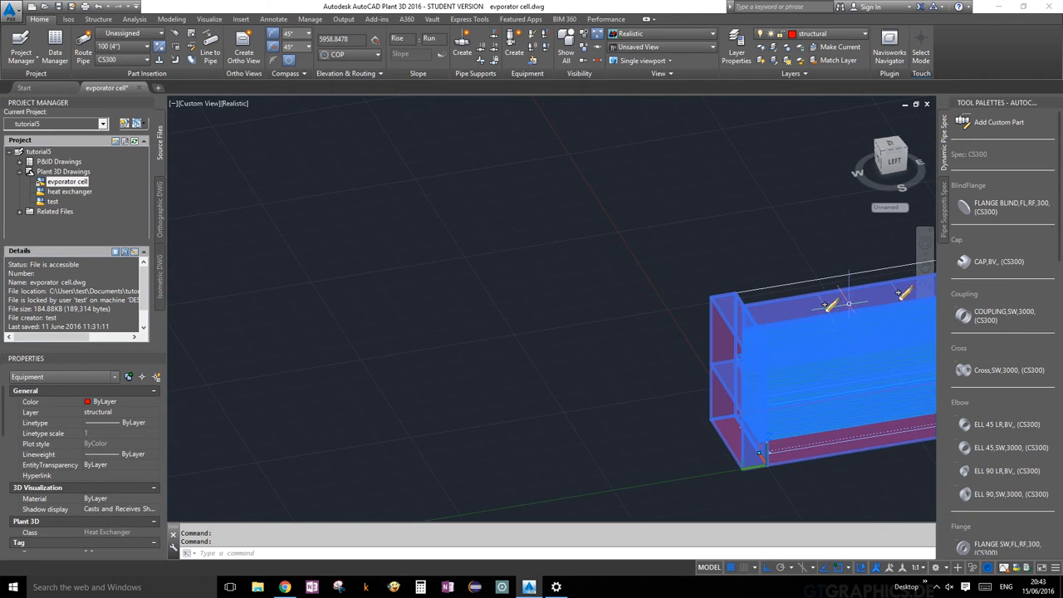
middle_drag(849, 304, 628, 304)
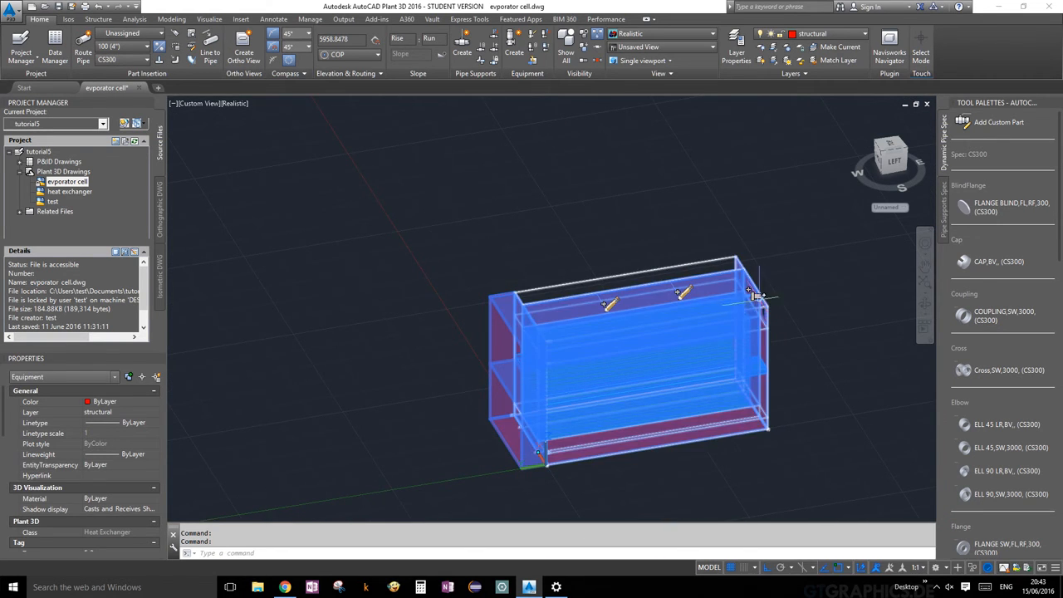
click(754, 295)
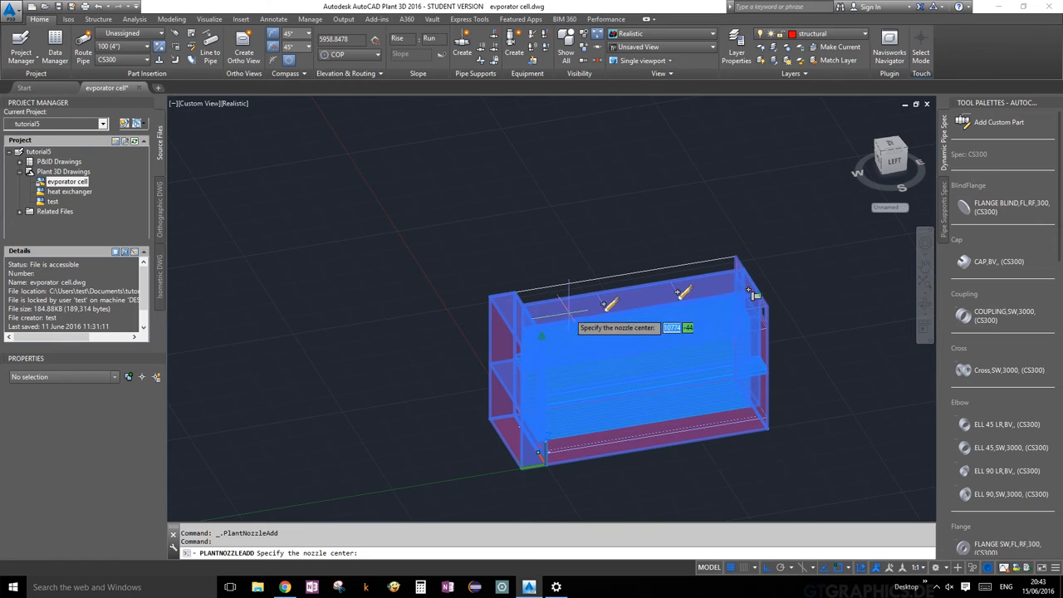
scroll(503, 322, up, 5)
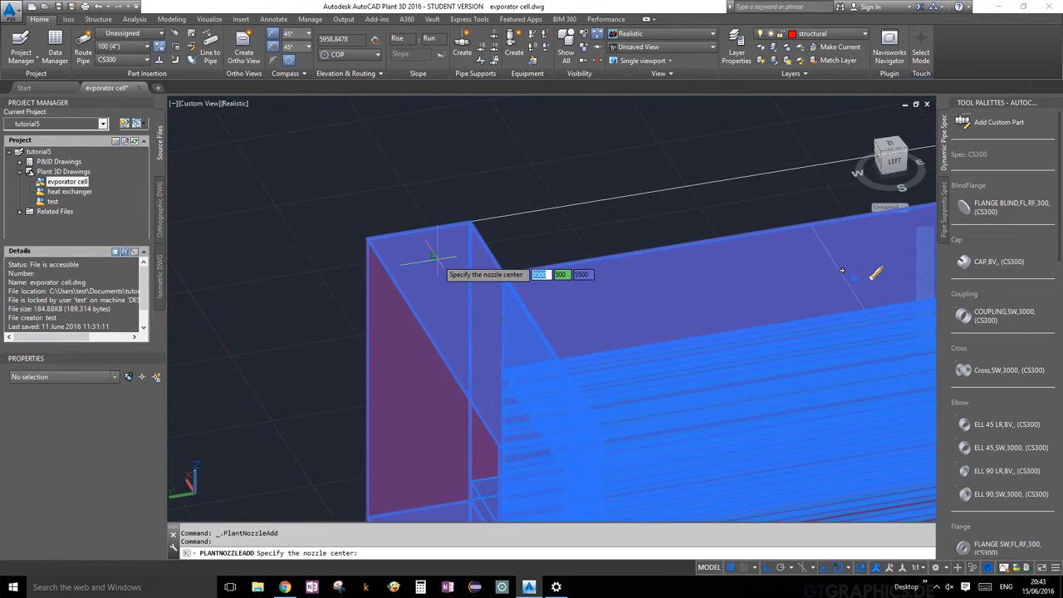
click(434, 256)
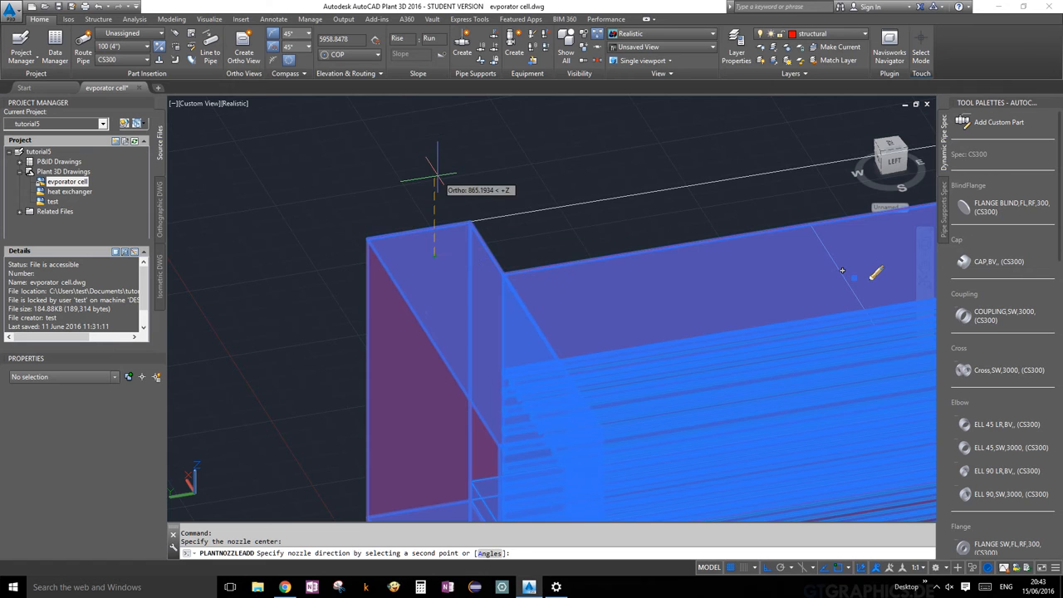
click(579, 296)
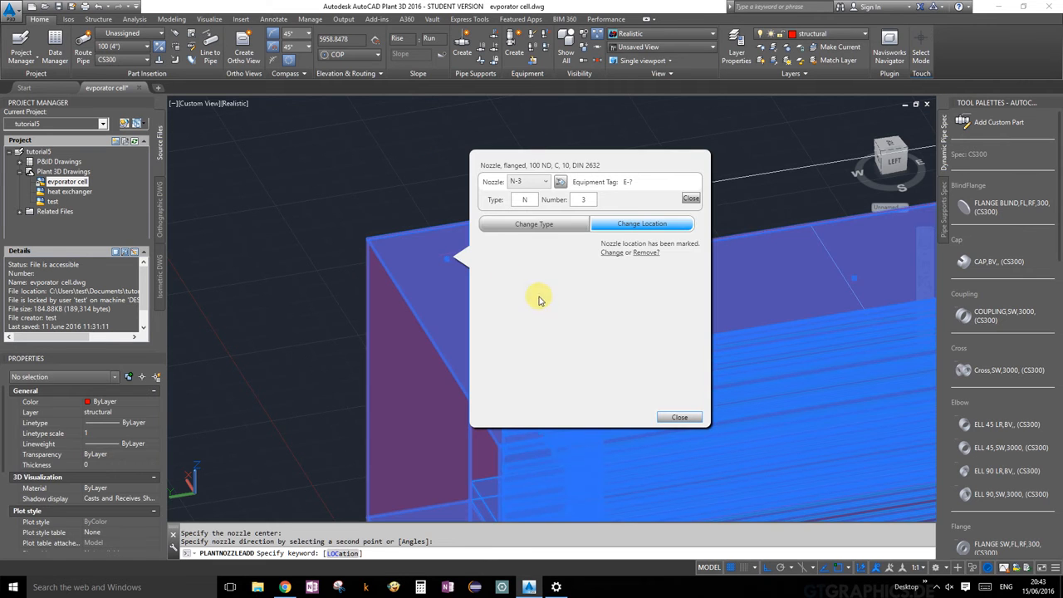
Step: Set the size of the new end-box nozzle to 300 mm and finish editing it
click(541, 225)
click(583, 296)
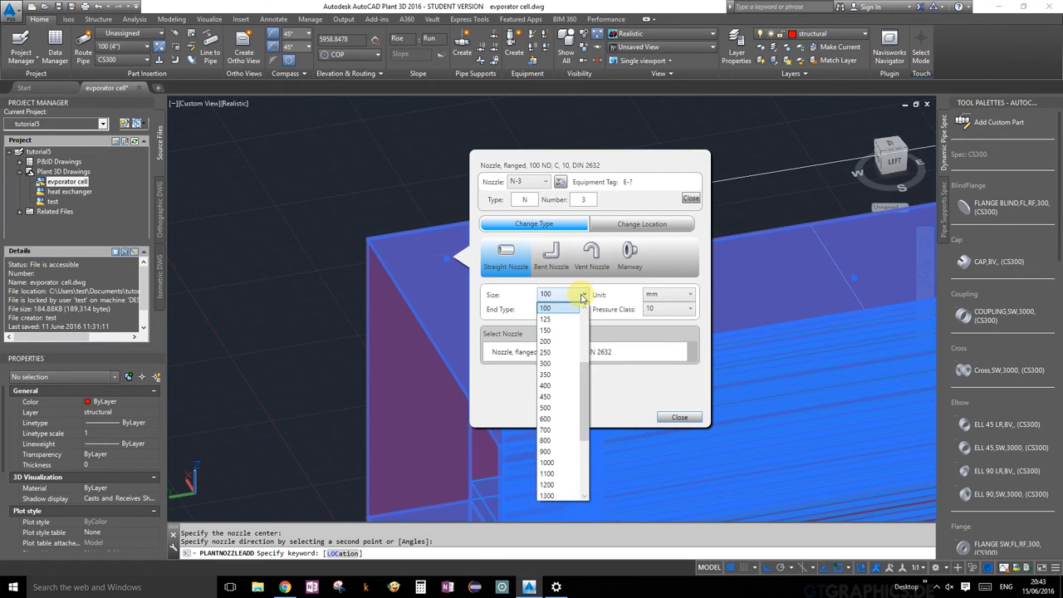
click(566, 364)
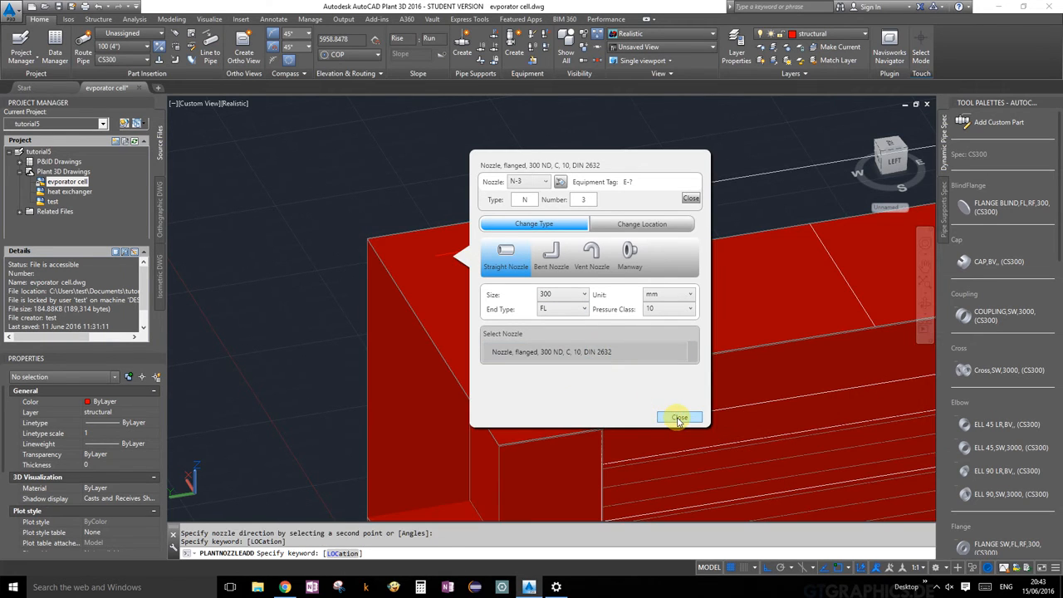
click(679, 418)
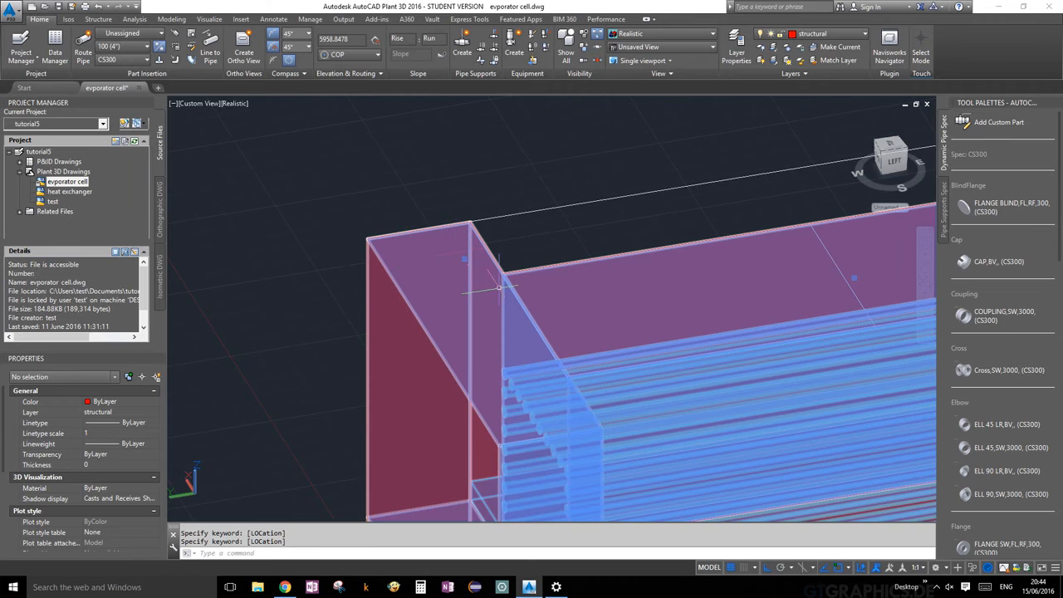
Step: Add an upward nozzle on top of the end box, centred on the helper line's outer end nearer the origin corner
scroll(499, 287, down, 5)
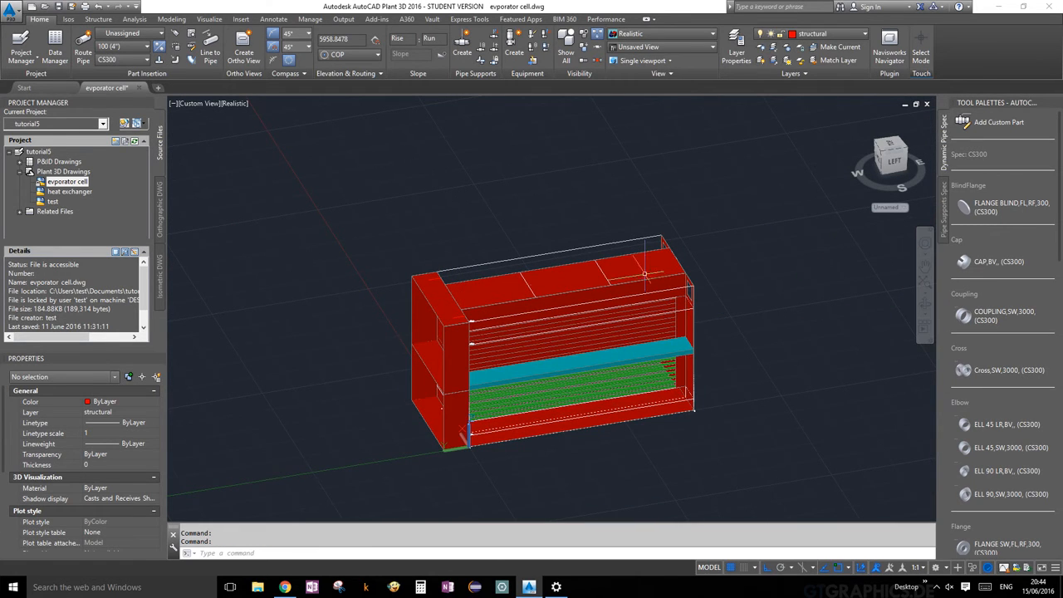
click(680, 274)
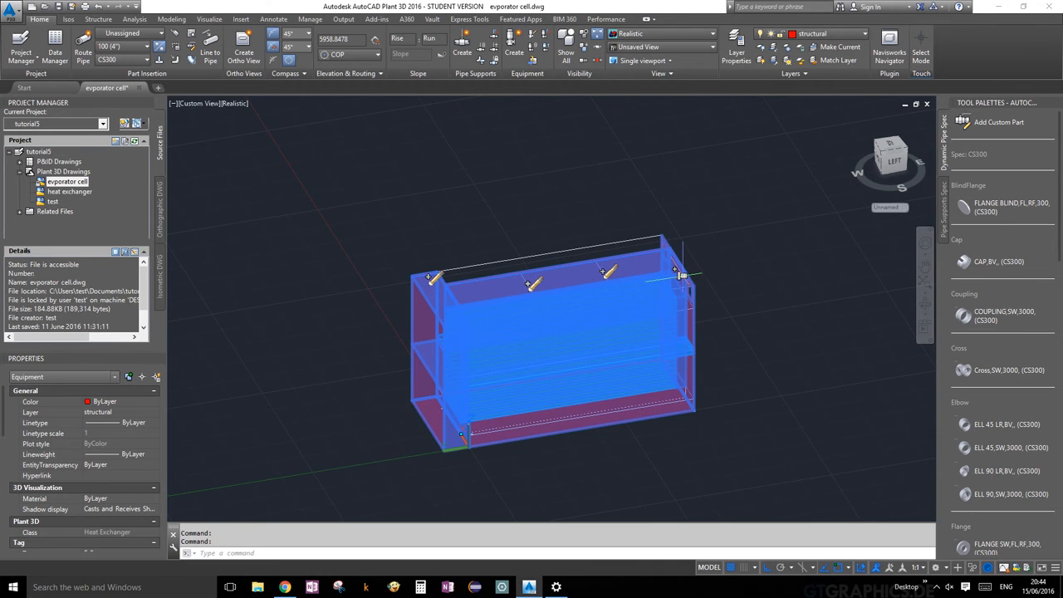
click(680, 274)
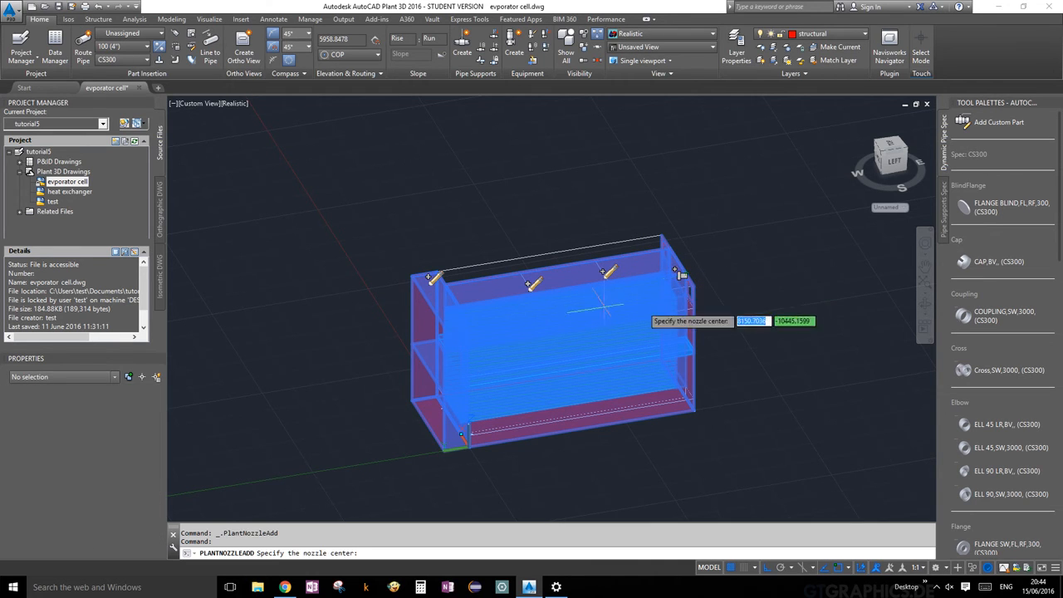
scroll(449, 320, up, 4)
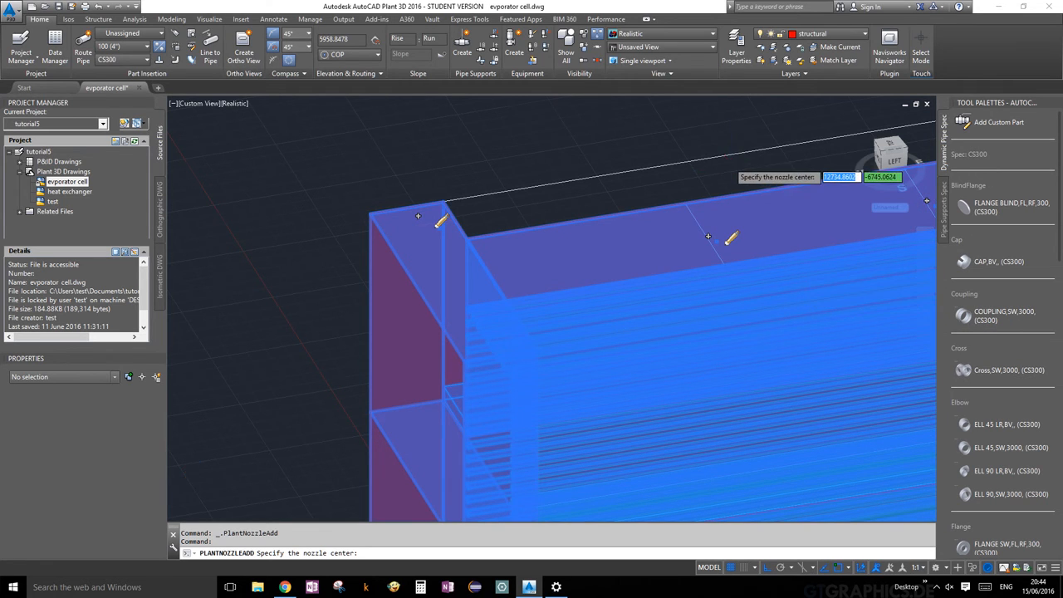
scroll(831, 218, down, 6)
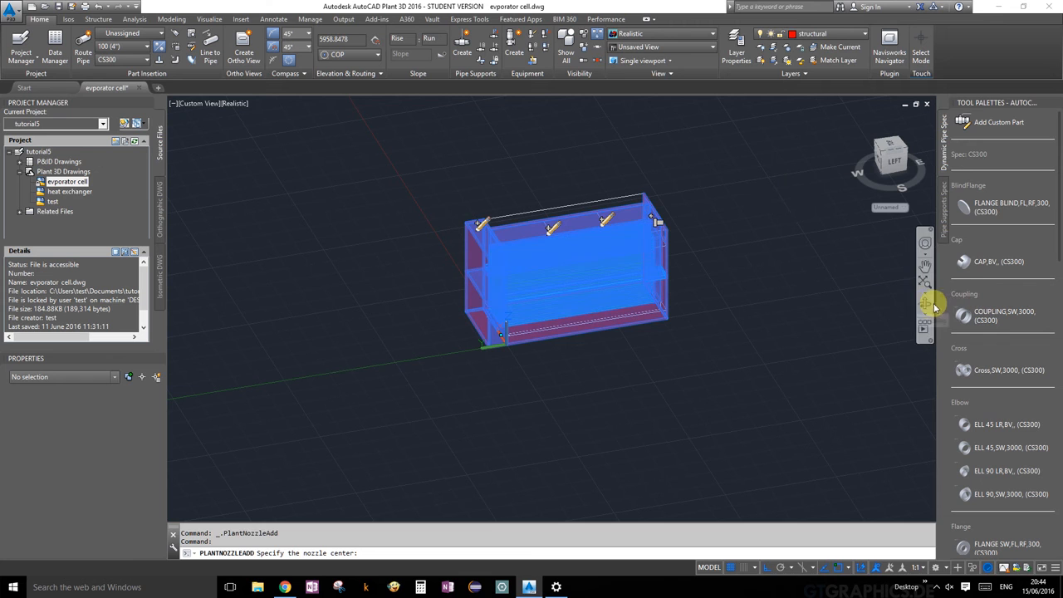
shift+middle_drag(497, 282, 625, 280)
scroll(655, 268, up, 3)
scroll(630, 281, up, 4)
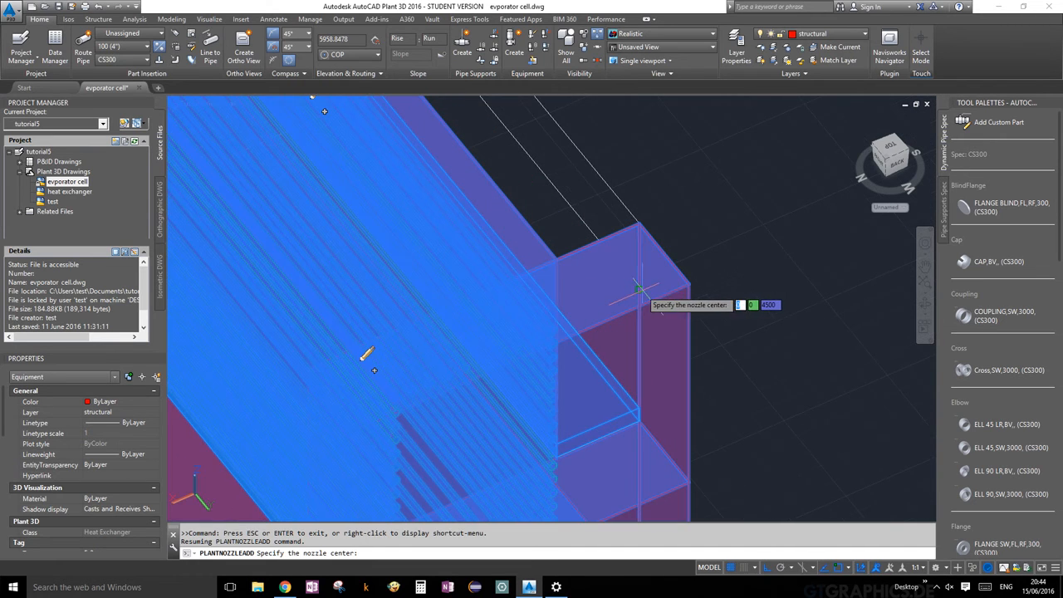
click(629, 280)
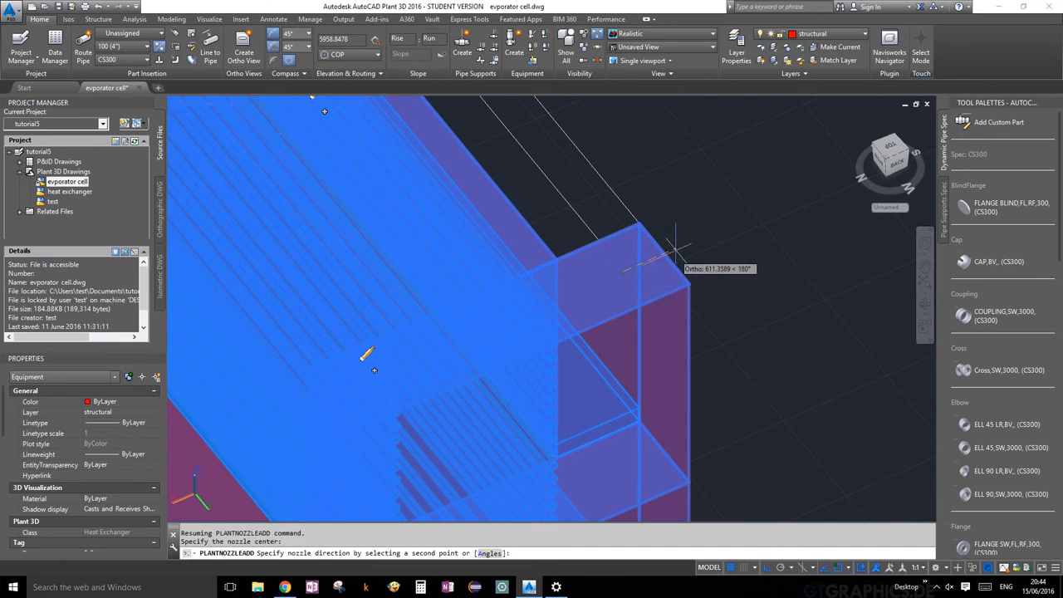
click(627, 167)
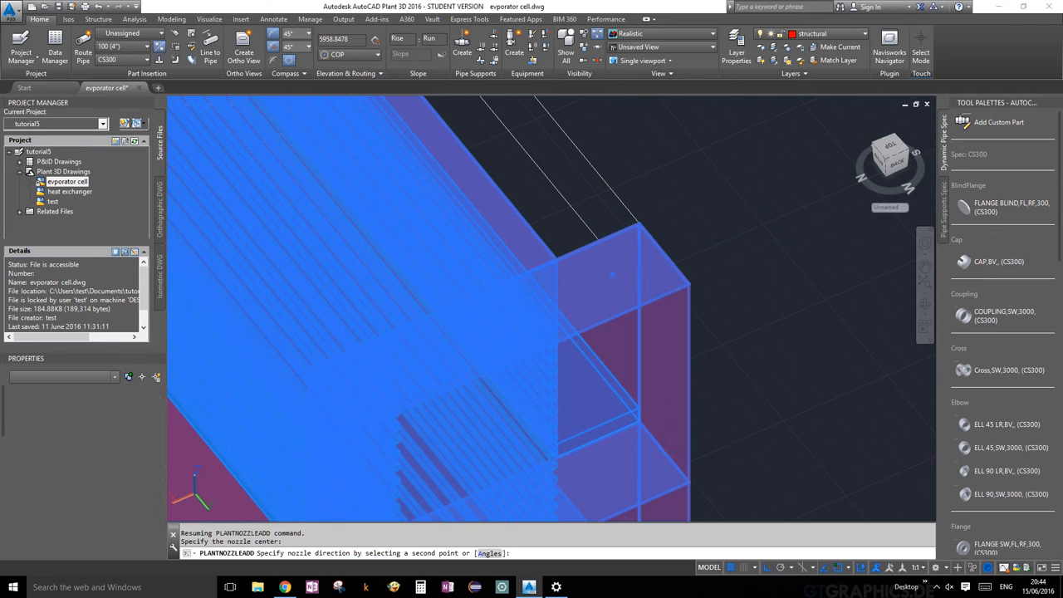
Step: Set this end-box nozzle to the 300 mm flanged DIN 2632 straight type and finish editing it
click(735, 239)
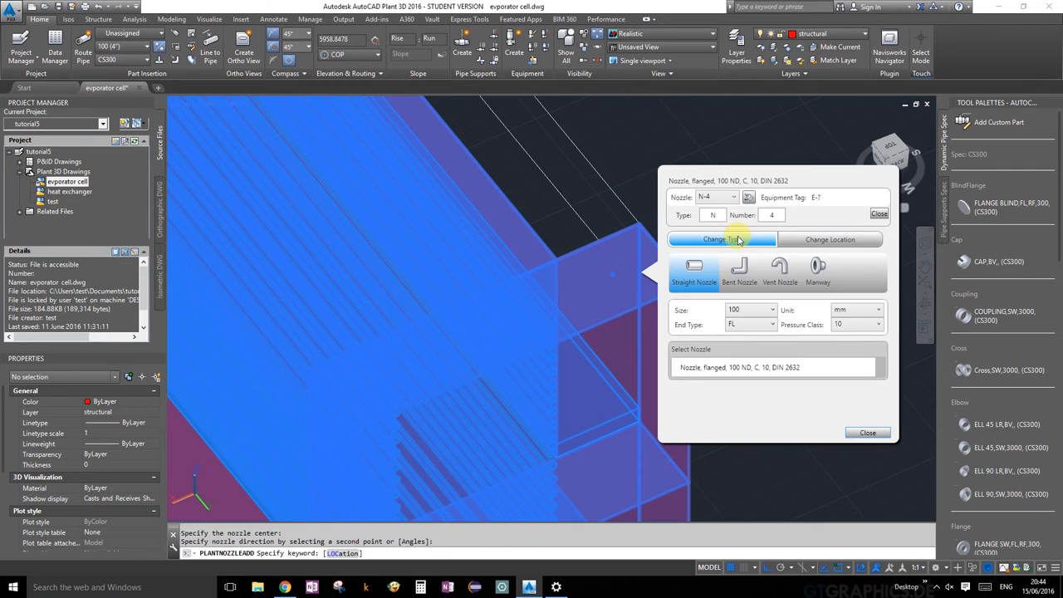
click(771, 311)
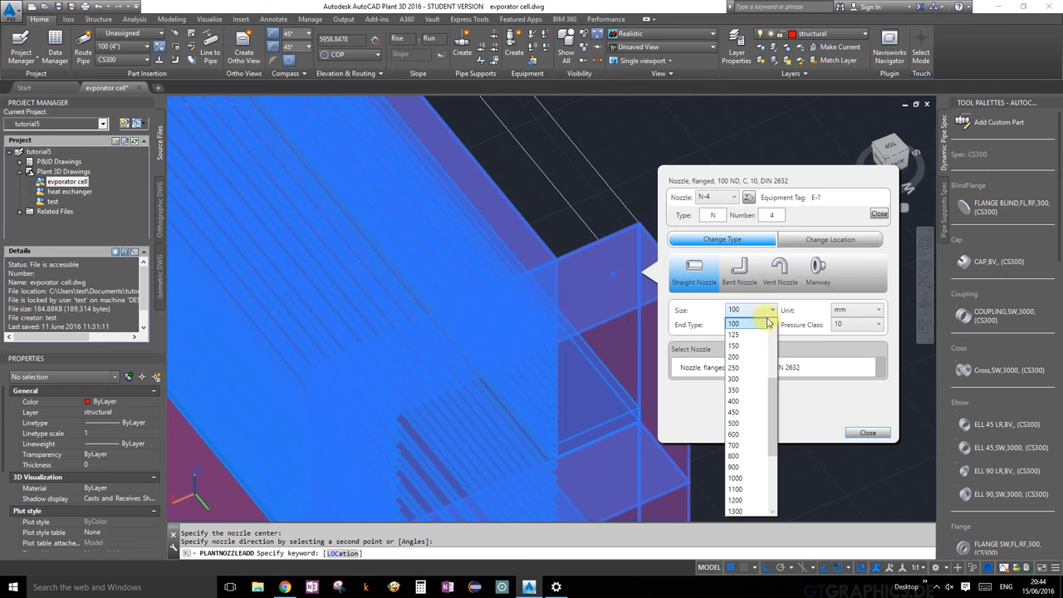
click(749, 383)
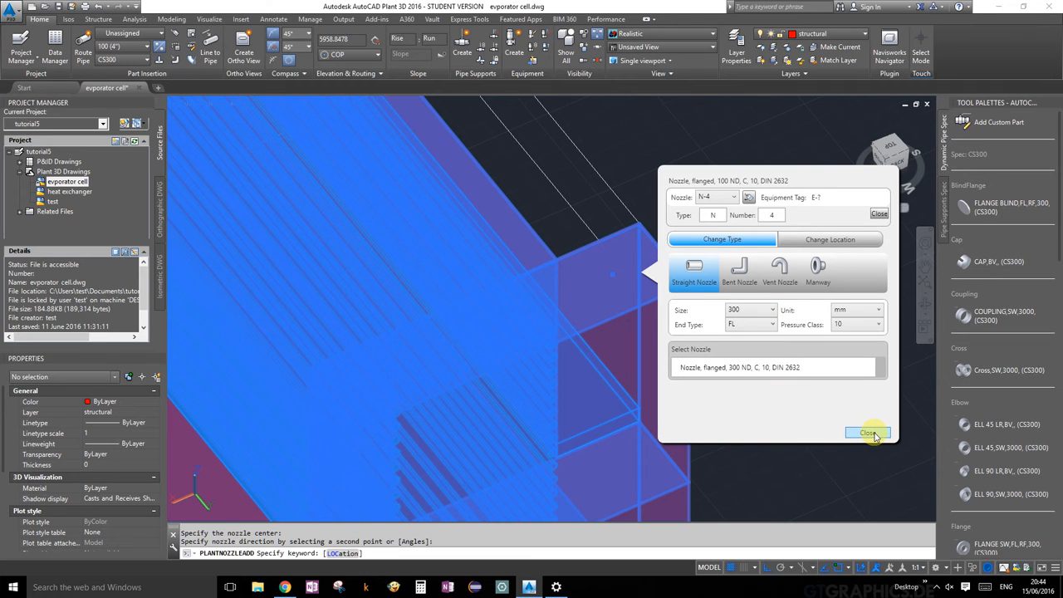
click(808, 371)
click(868, 433)
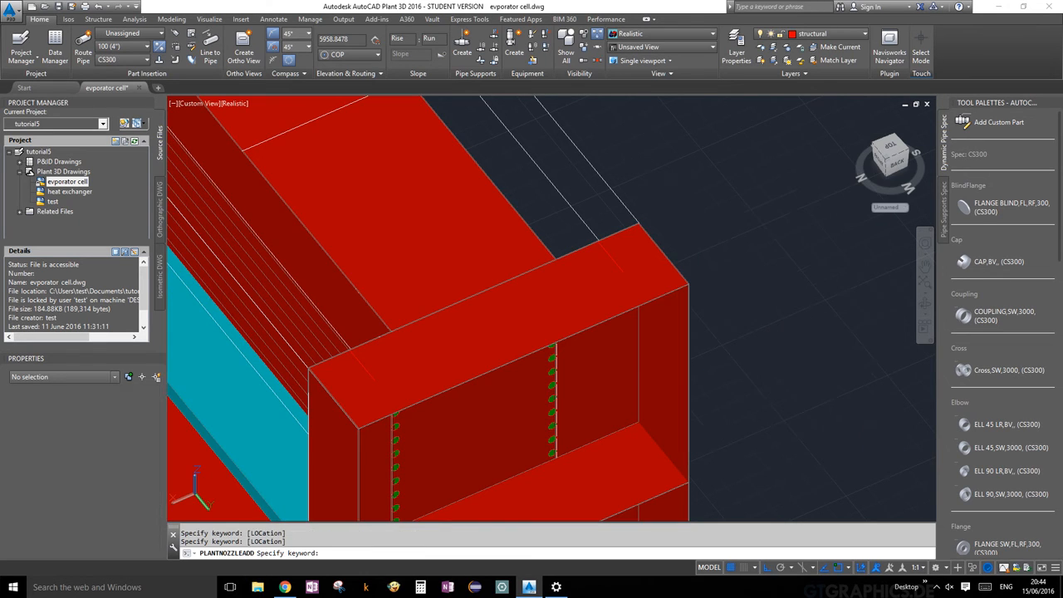
scroll(746, 331, down, 5)
scroll(735, 323, up, 4)
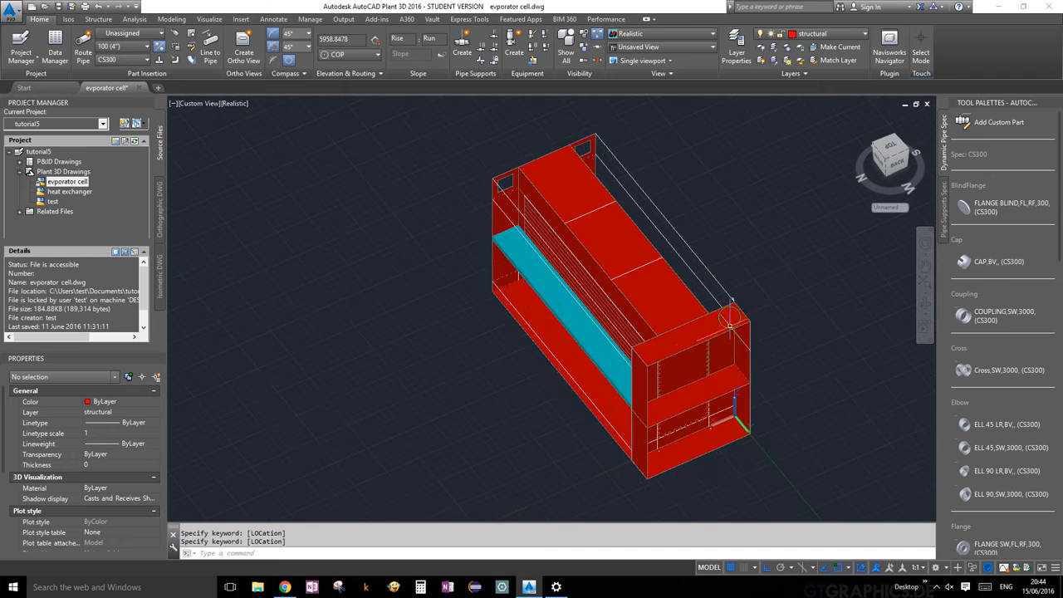
shift+middle_drag(658, 353, 724, 265)
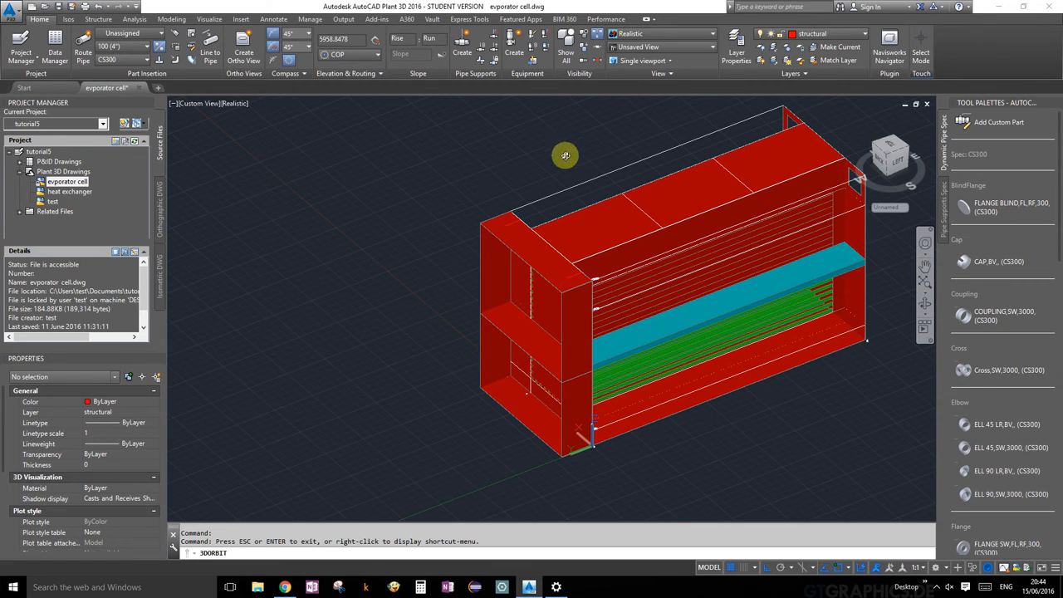
key(Escape)
text(TOO)
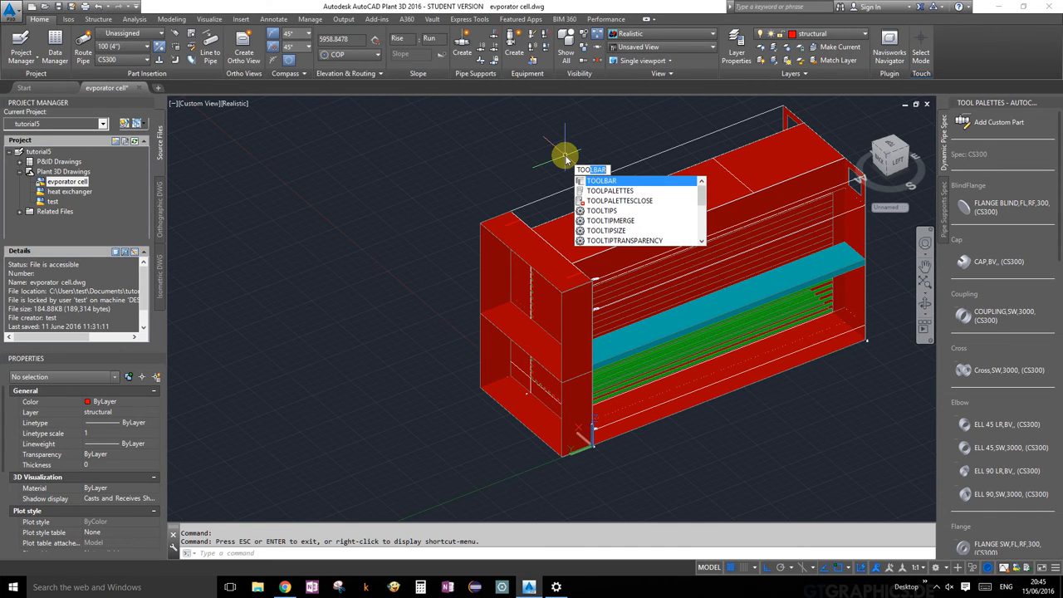
click(482, 199)
key(Escape)
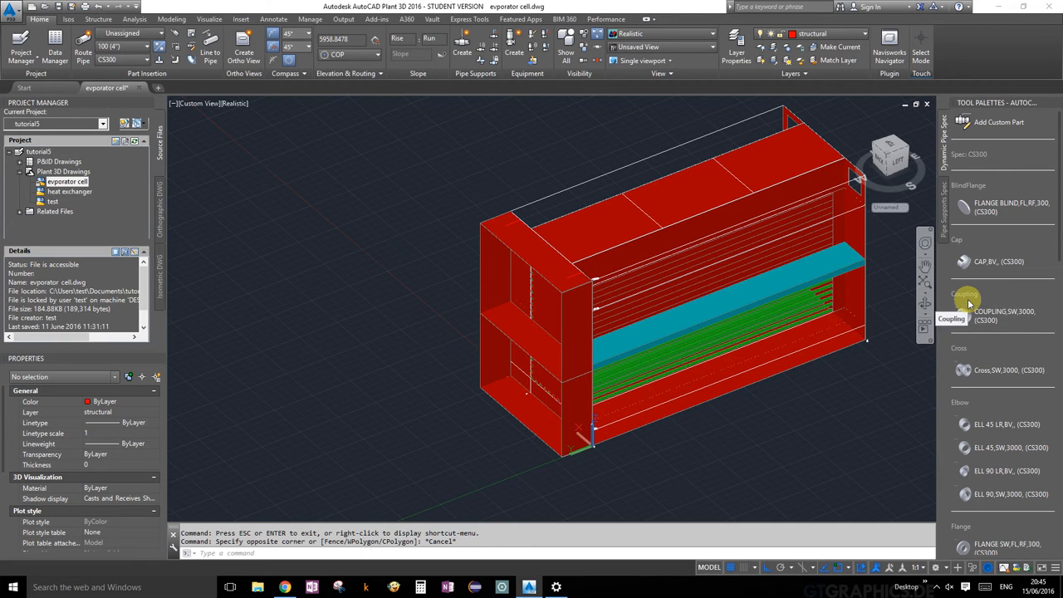
Step: Place a FLANGE BLIND,FL,RF,300 part on the end-box nozzle farther from the origin corner, with 0° rotation
click(1012, 210)
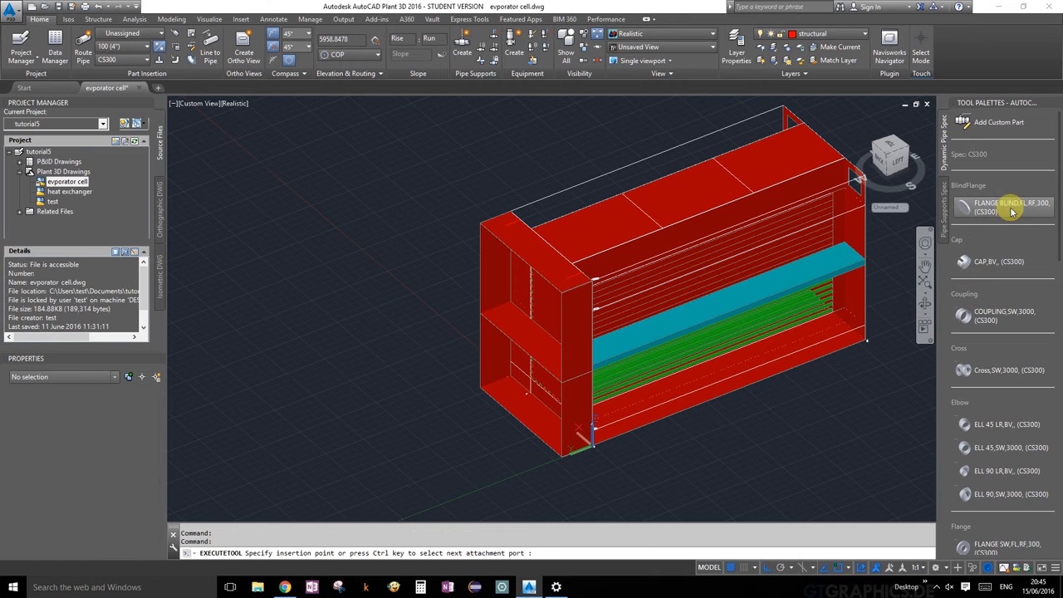
scroll(509, 238, up, 4)
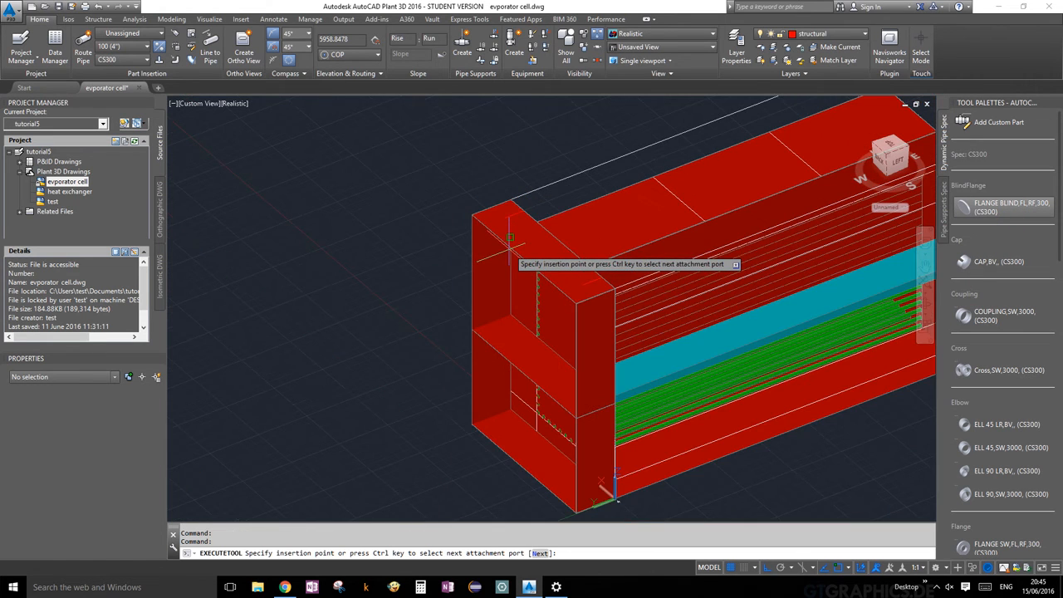
scroll(509, 241, up, 4)
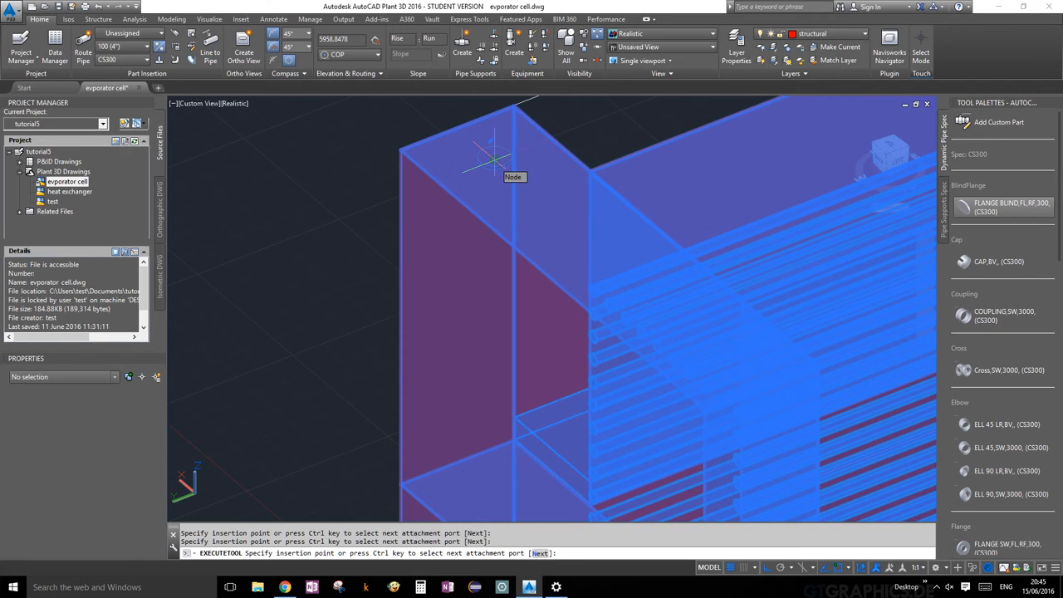
click(493, 159)
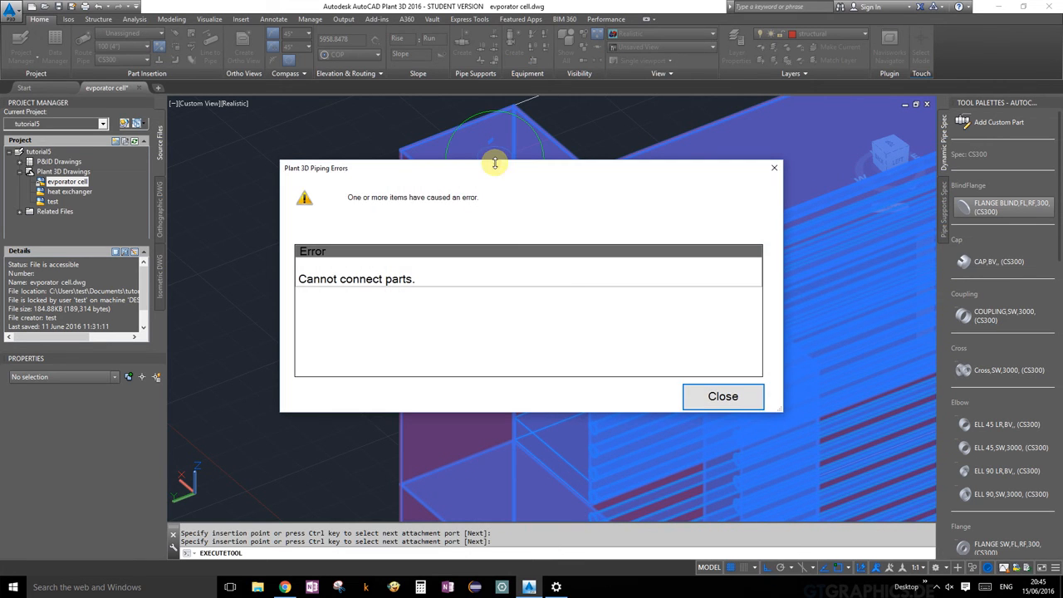
click(719, 397)
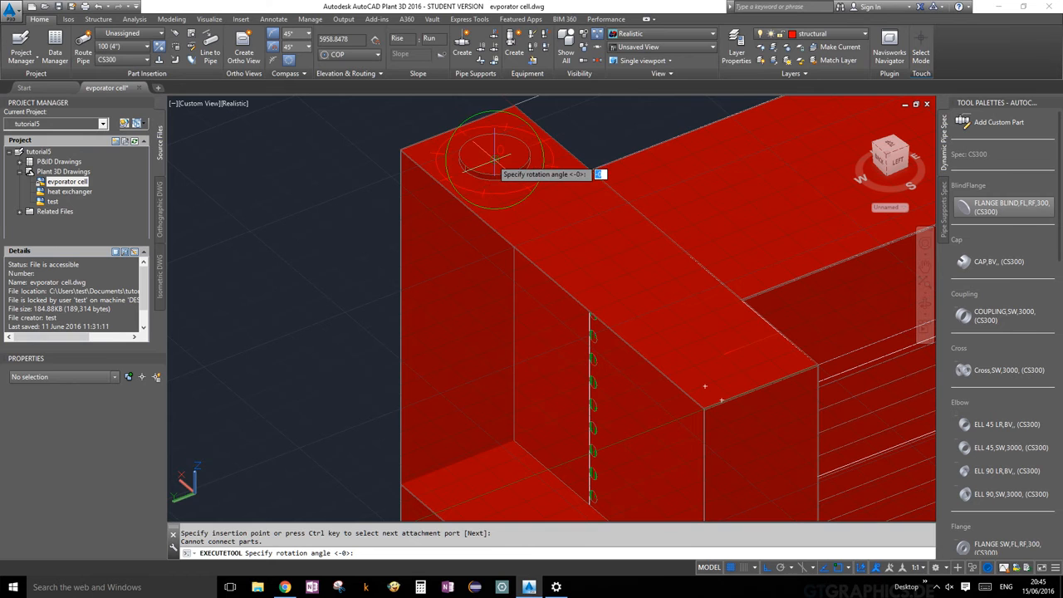
scroll(422, 146, down, 2)
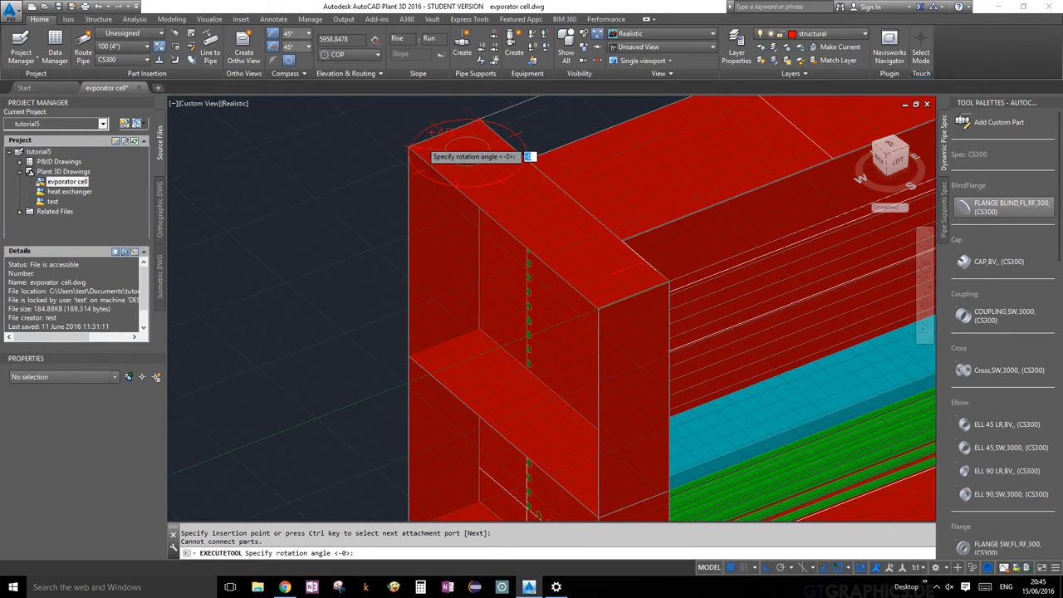
middle_drag(422, 142, 407, 288)
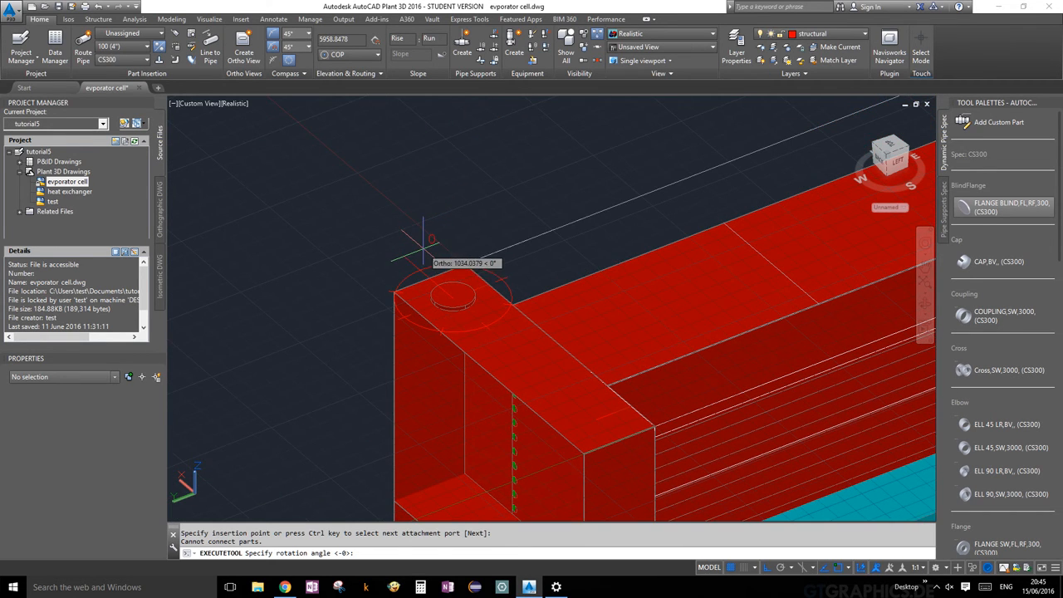
click(424, 241)
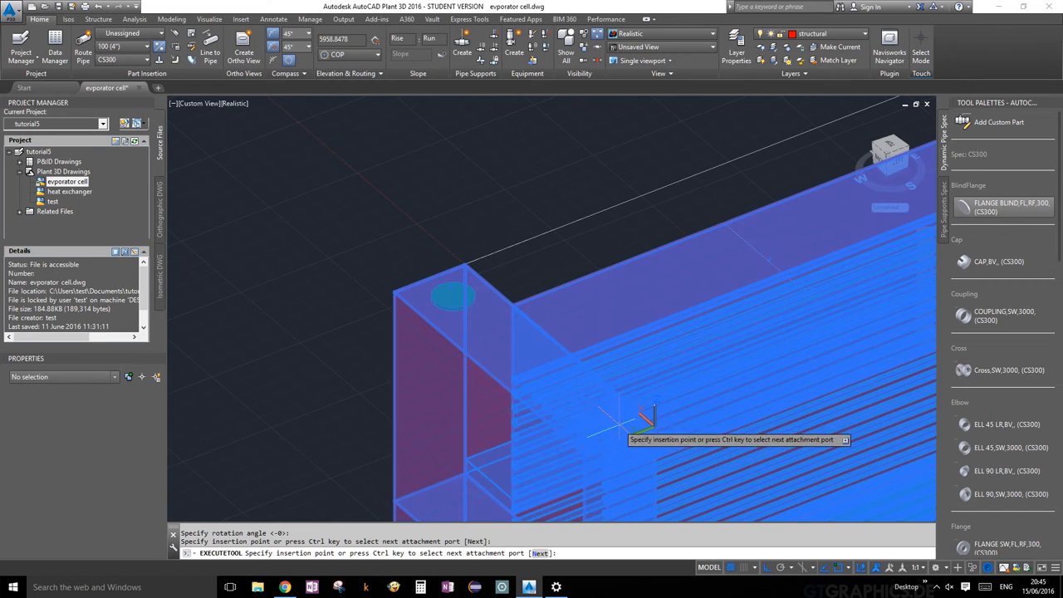
Step: Place another FLANGE BLIND,FL,RF,300 on the end-box nozzle nearer the origin corner and fix its rotation
click(596, 422)
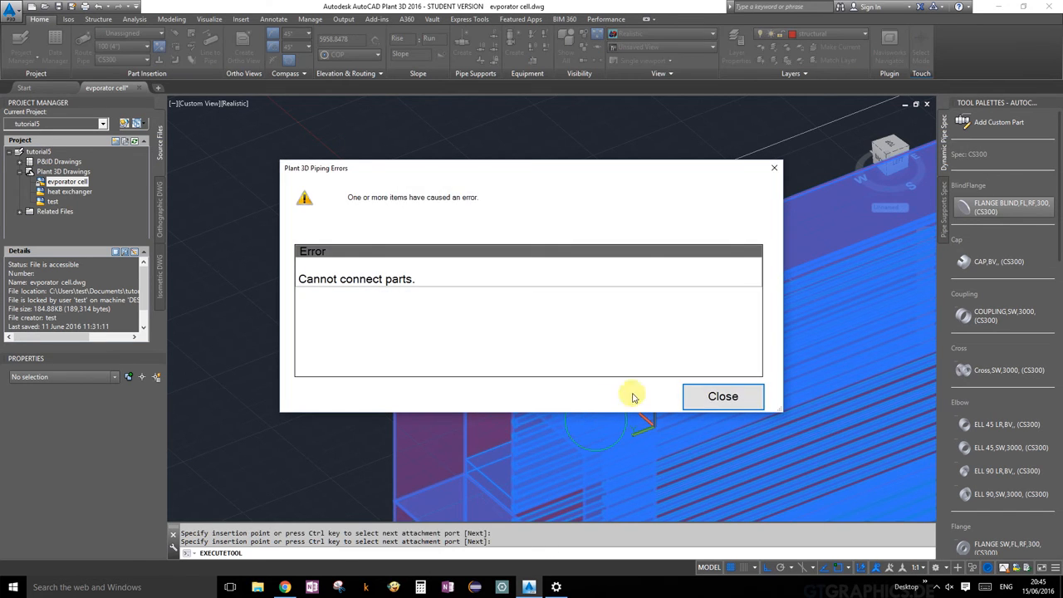
click(697, 395)
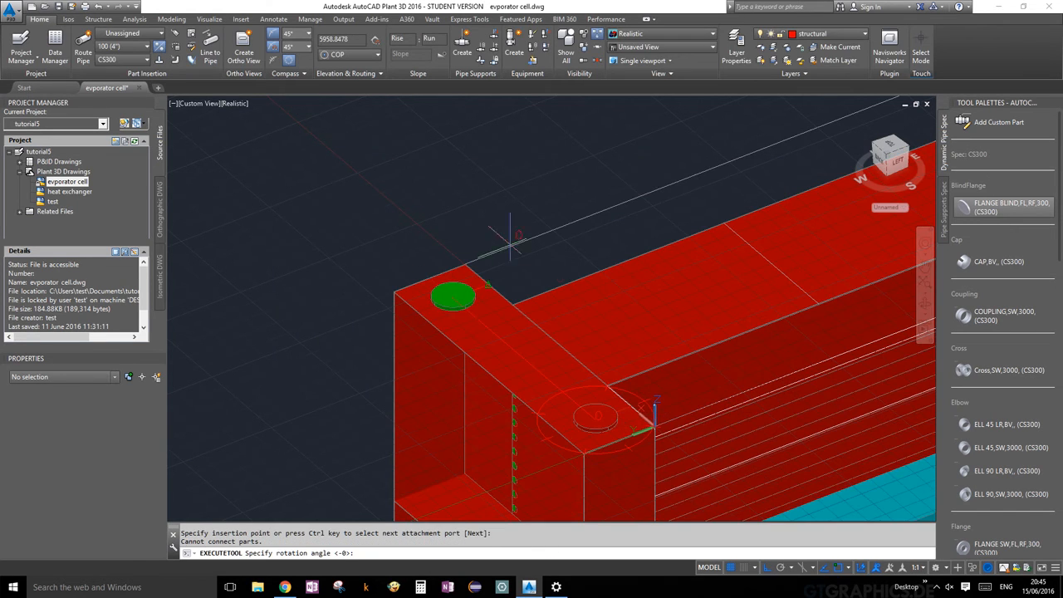
click(368, 190)
Step: Place a blind flange on the nozzle at the midpoint of the top cross line nearer the end box
scroll(609, 265, down, 3)
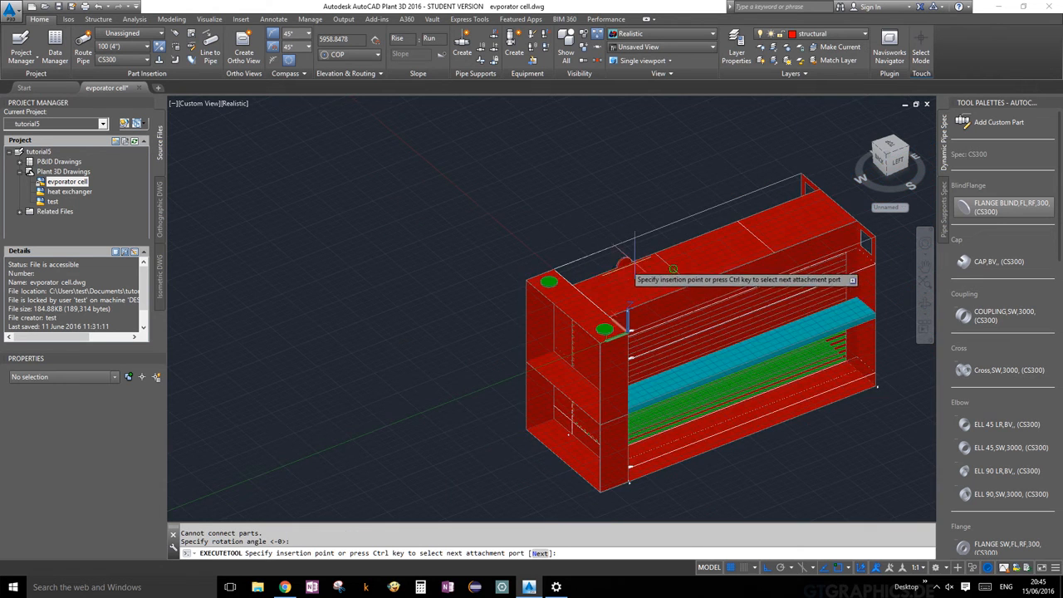
middle_drag(697, 255, 577, 304)
scroll(538, 311, up, 5)
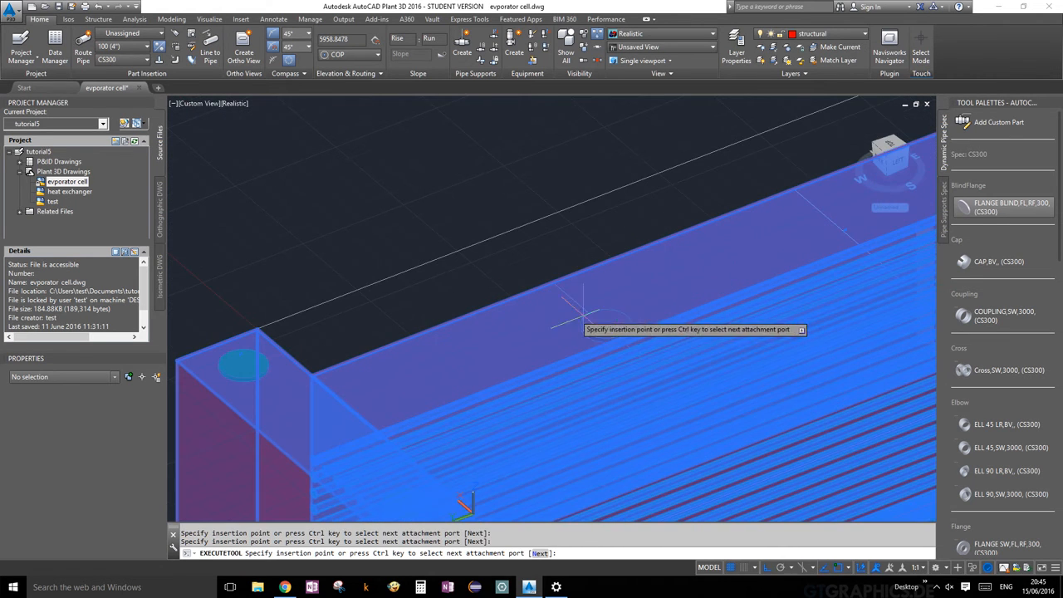
click(605, 327)
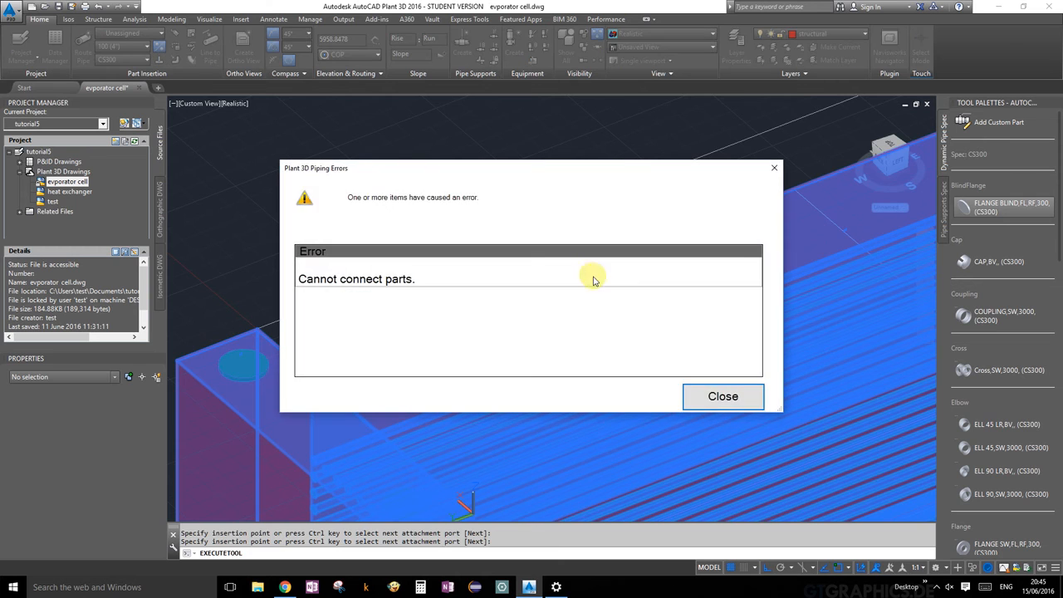
click(719, 396)
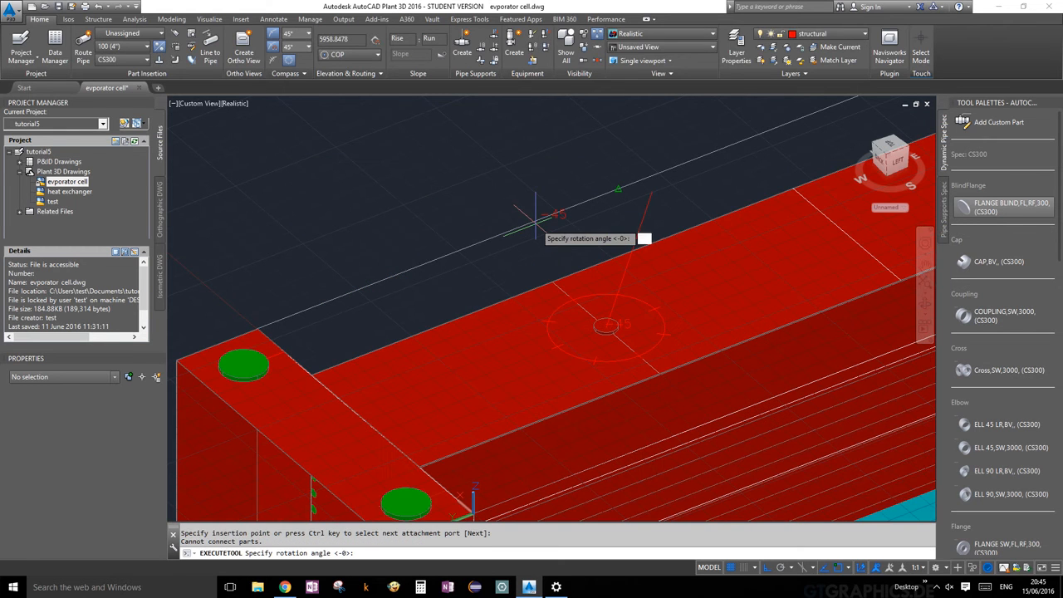
click(499, 223)
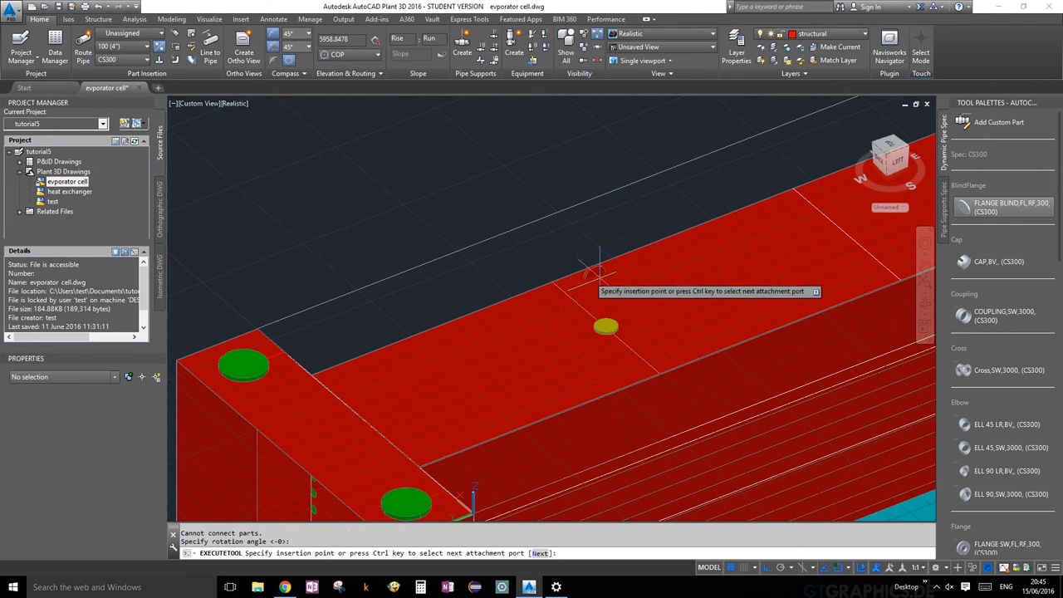
Step: Place a FLANGE BLIND,FL,RF,300 on the nozzle at the midpoint of the top cross line farther from the end box and fix its rotation
scroll(615, 299, down, 2)
middle_drag(673, 287, 612, 308)
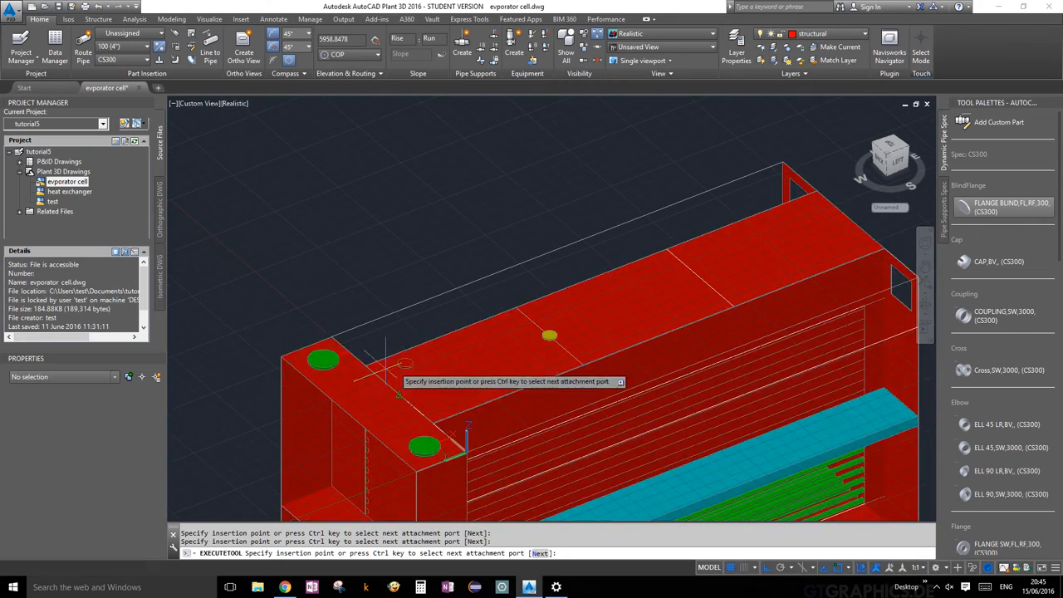
scroll(426, 448, up, 3)
middle_drag(427, 446, 521, 260)
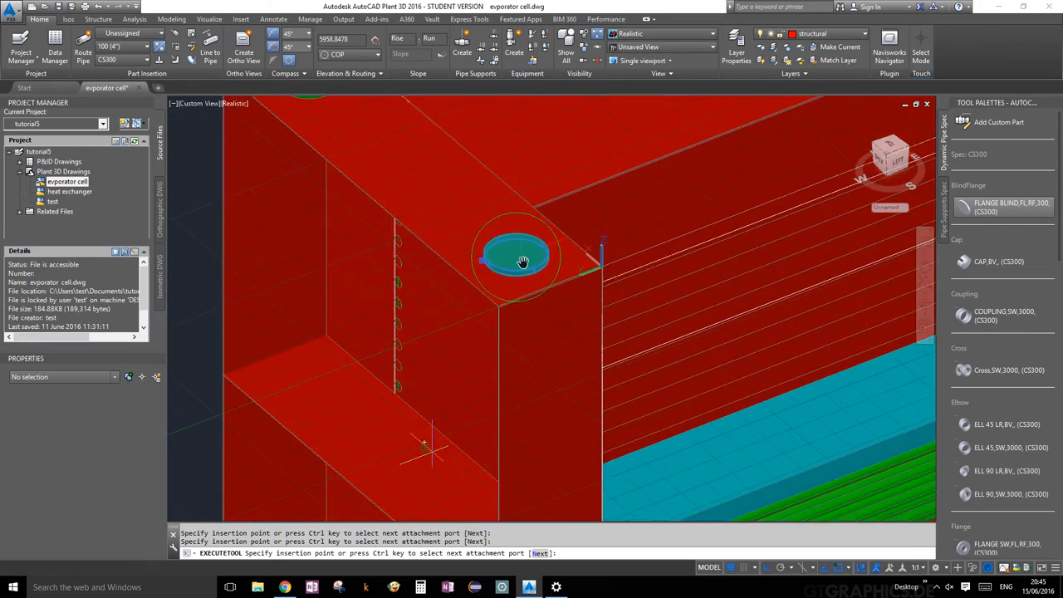
scroll(522, 265, down, 6)
scroll(784, 155, up, 8)
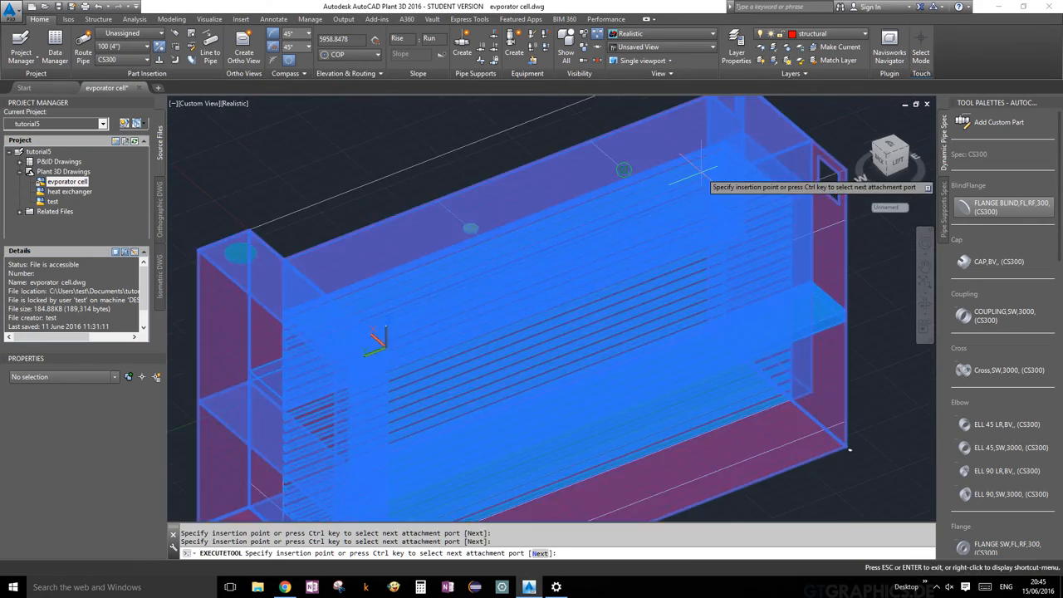
scroll(605, 289, up, 3)
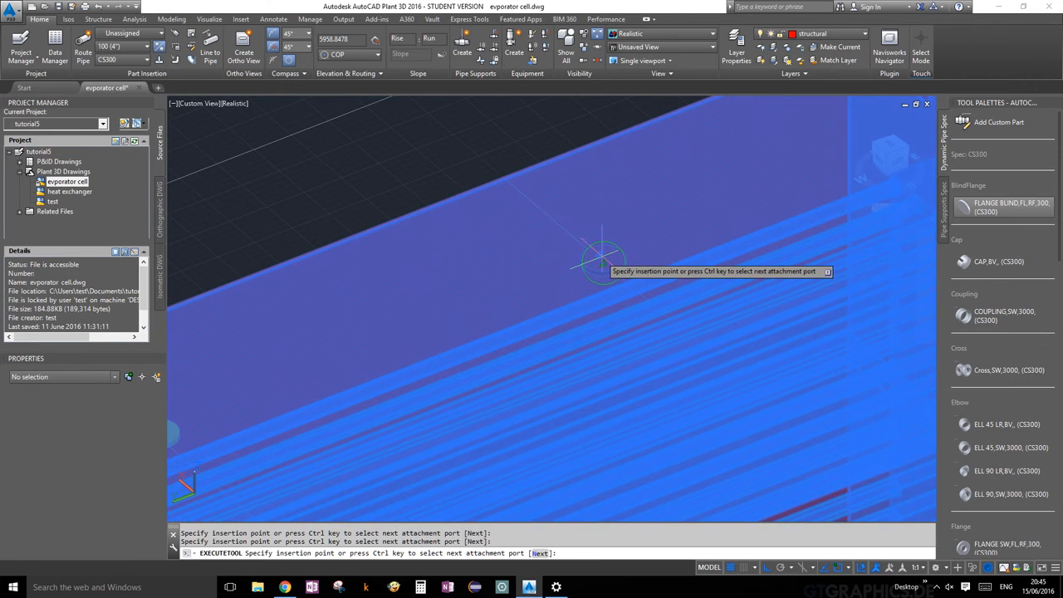
click(603, 263)
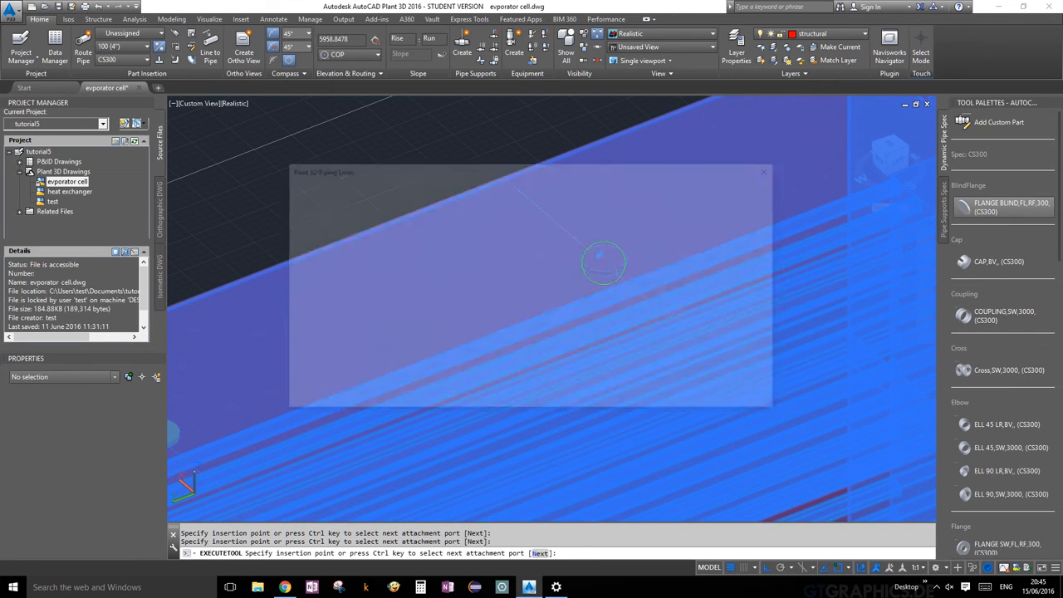
click(716, 398)
scroll(714, 398, down, 2)
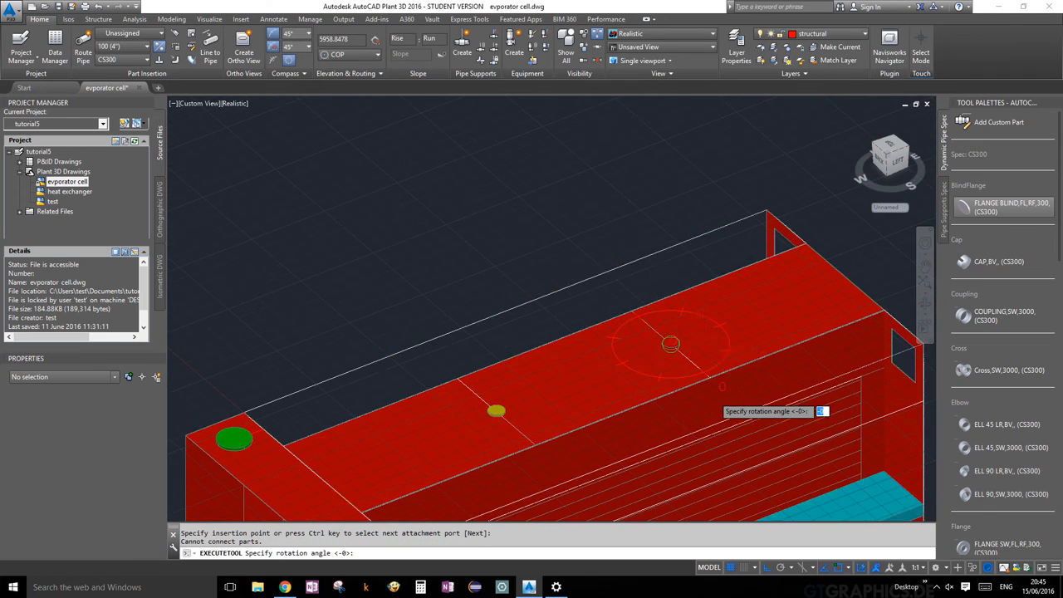
click(603, 225)
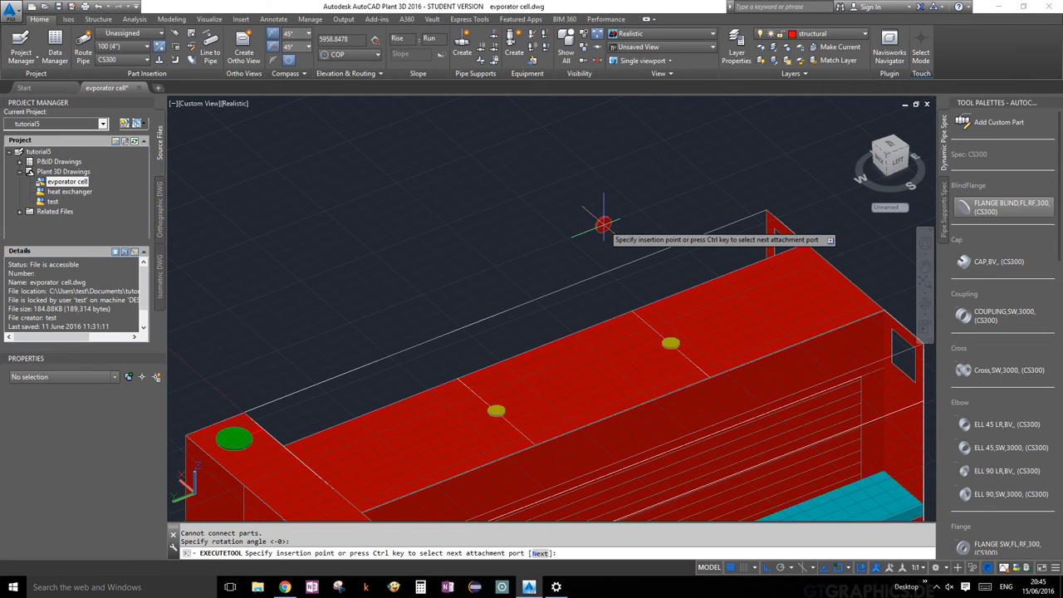
scroll(603, 225, down, 4)
key(Escape)
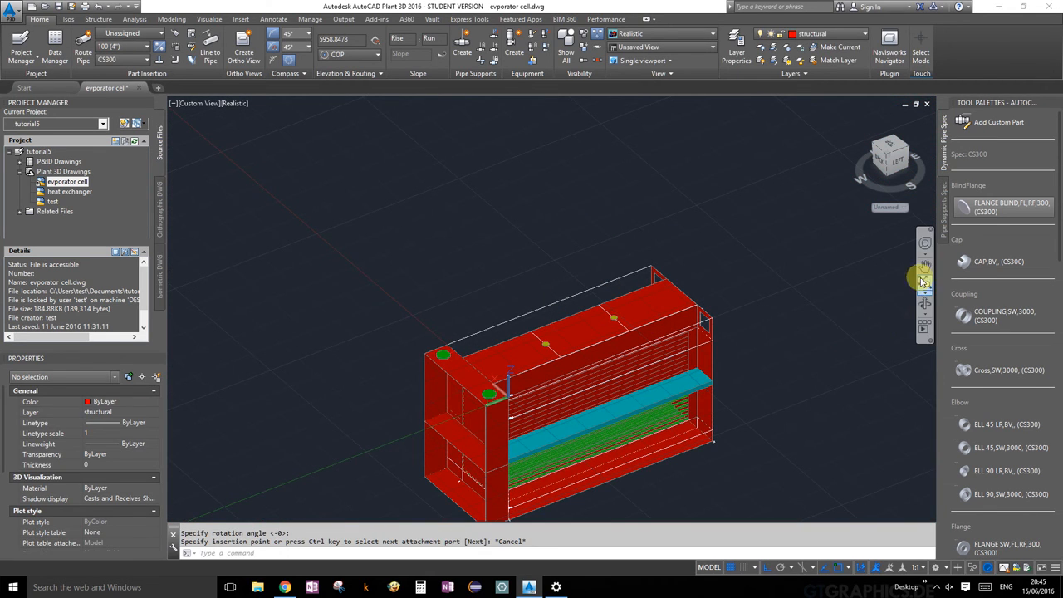
click(924, 305)
drag(551, 374, 425, 411)
scroll(477, 346, up, 5)
key(Escape)
click(420, 419)
scroll(415, 420, up, 3)
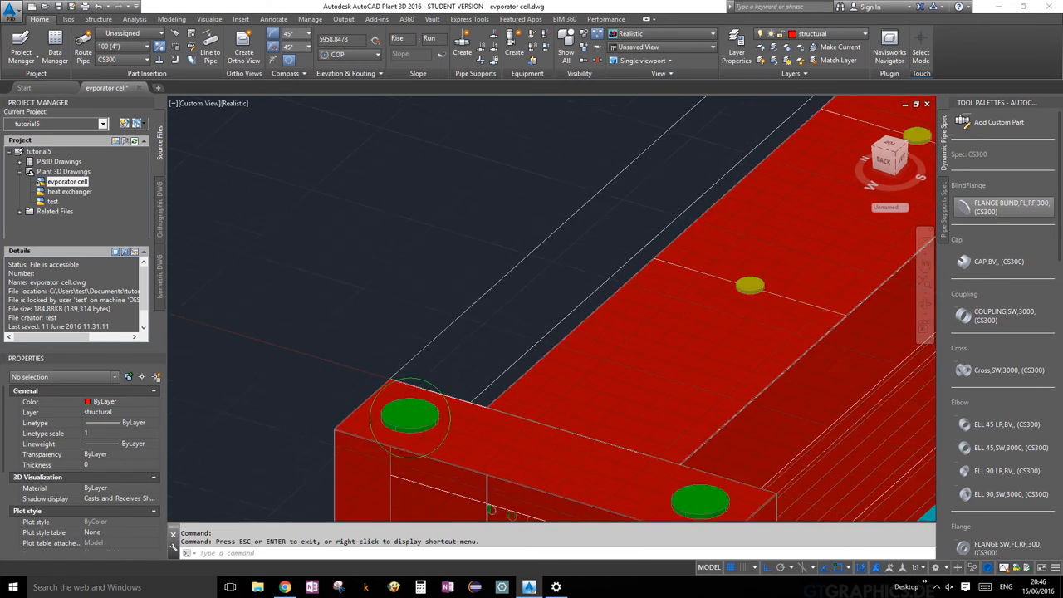
click(406, 437)
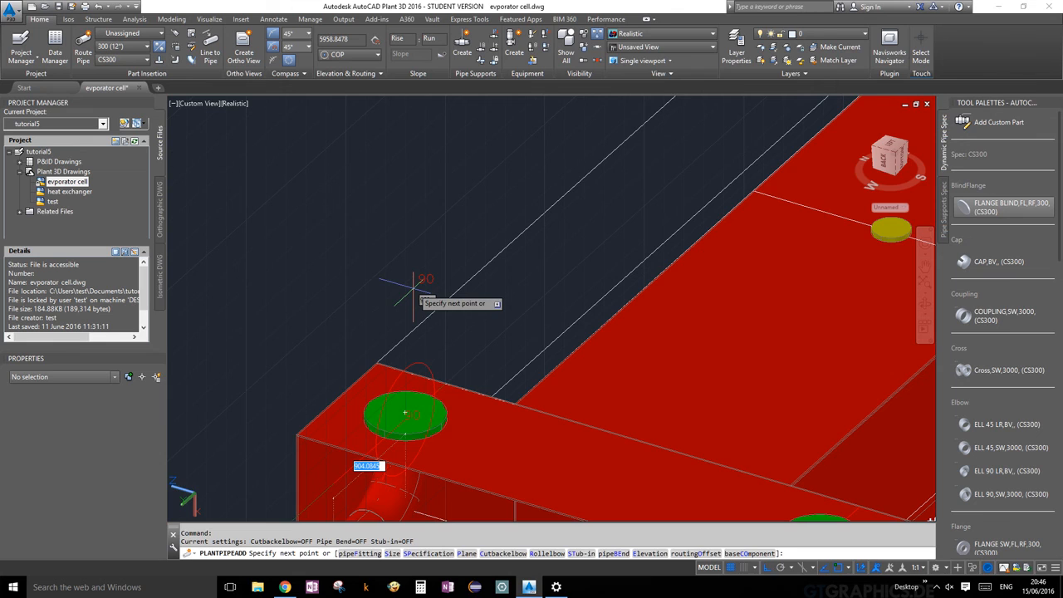
key(Escape)
scroll(413, 287, down, 8)
scroll(462, 402, up, 3)
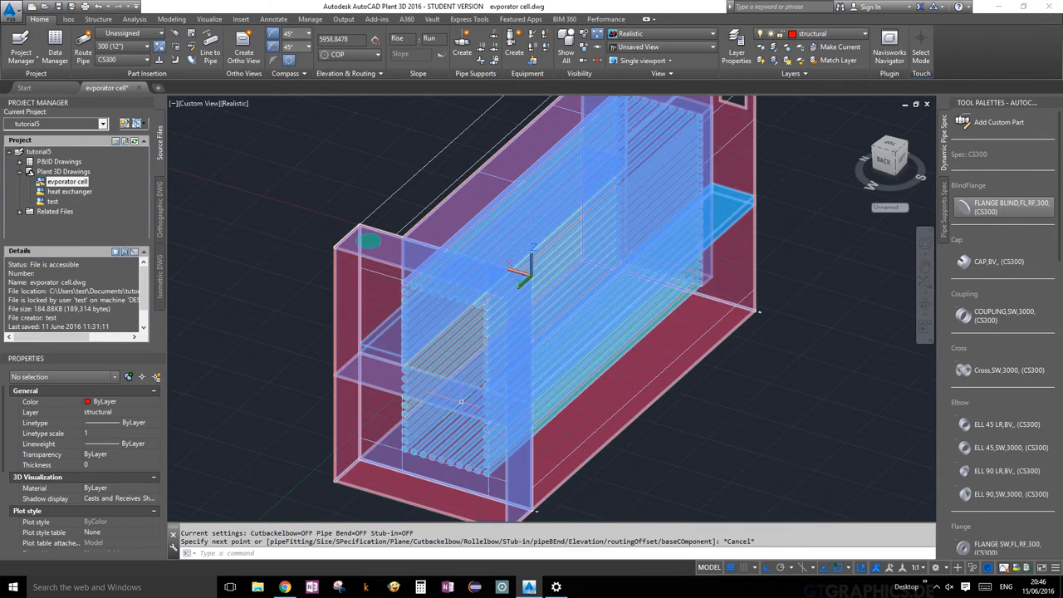
scroll(461, 402, down, 4)
scroll(472, 378, up, 4)
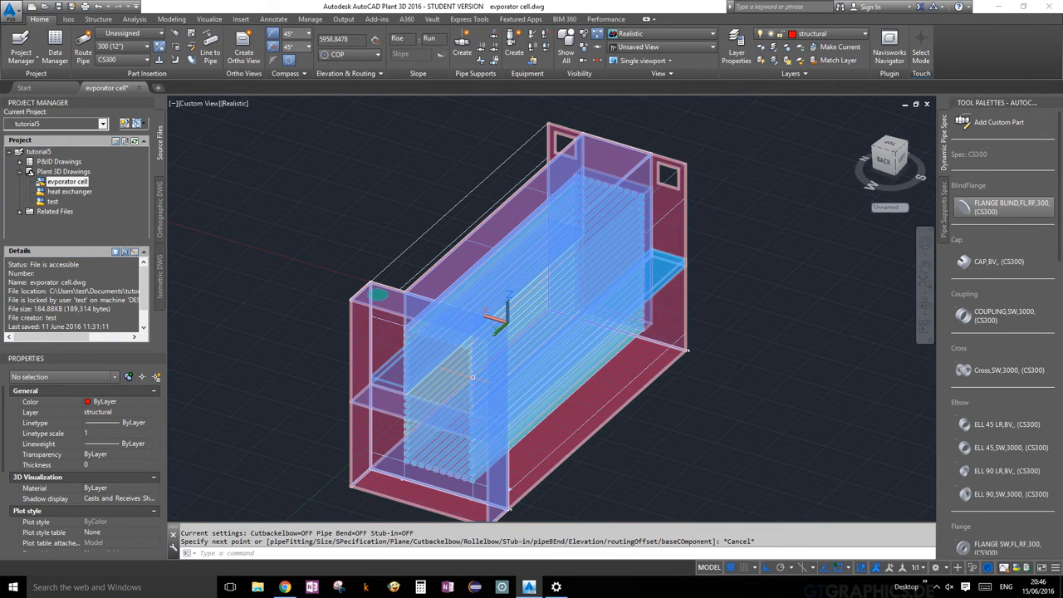
scroll(473, 378, down, 4)
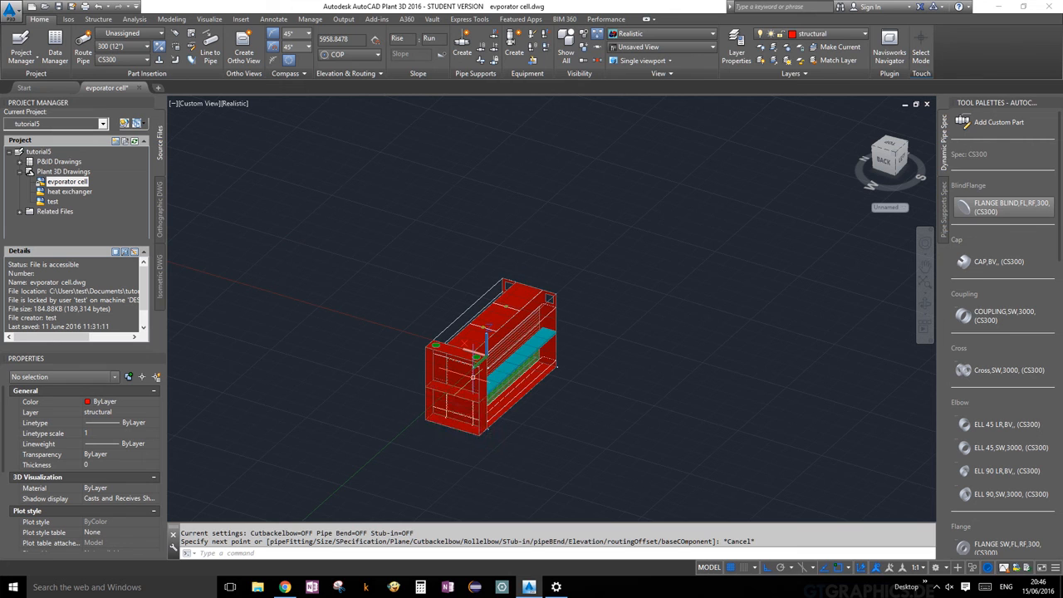
Step: Undo the recent operations back to before the blind flanges were placed on the evaporator cell's nozzles
click(99, 7)
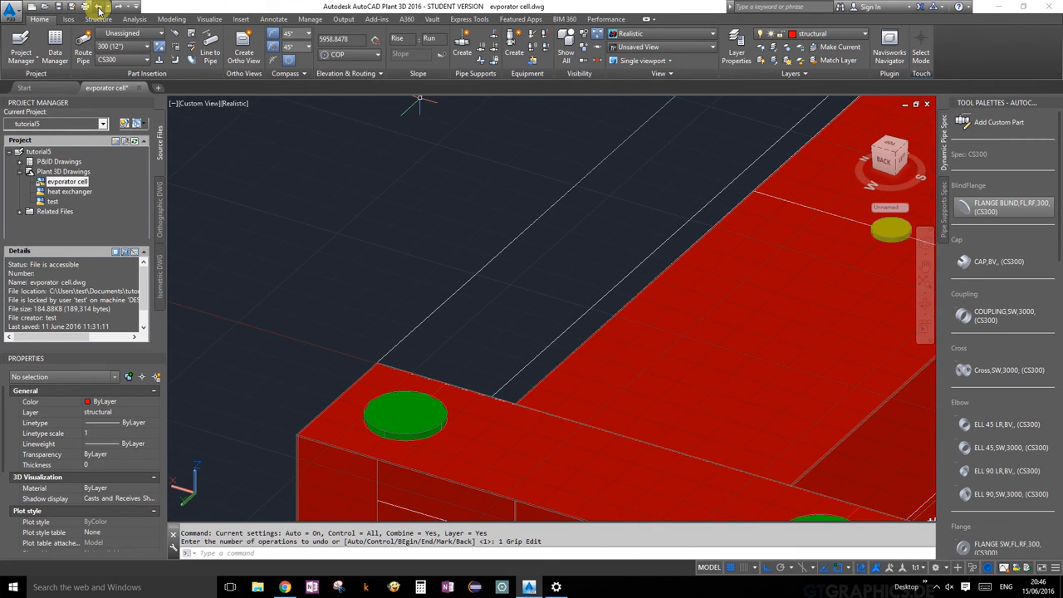
click(99, 7)
click(99, 7)
click(98, 7)
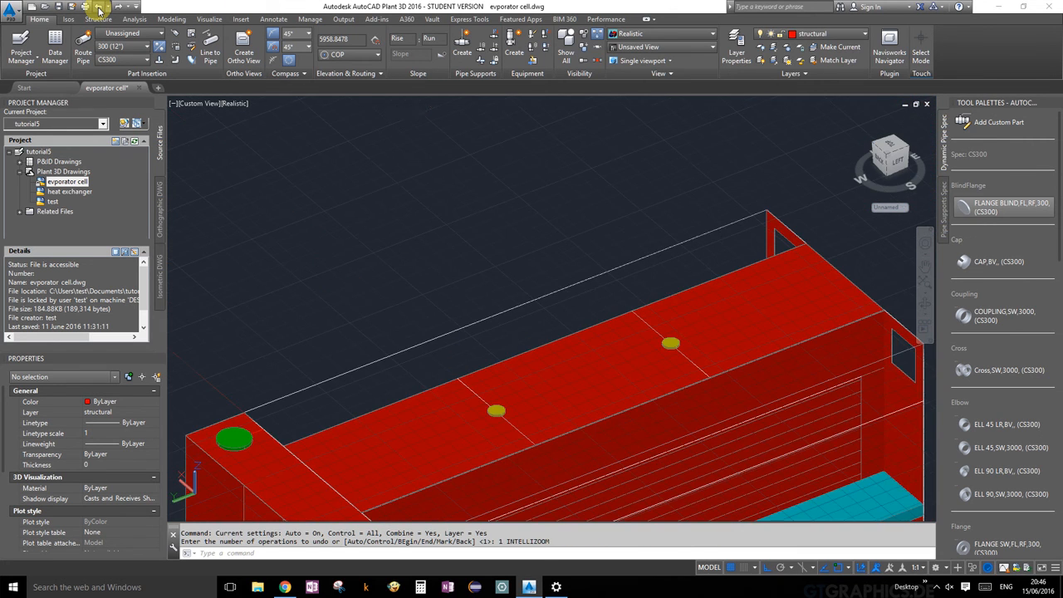
click(99, 6)
click(98, 6)
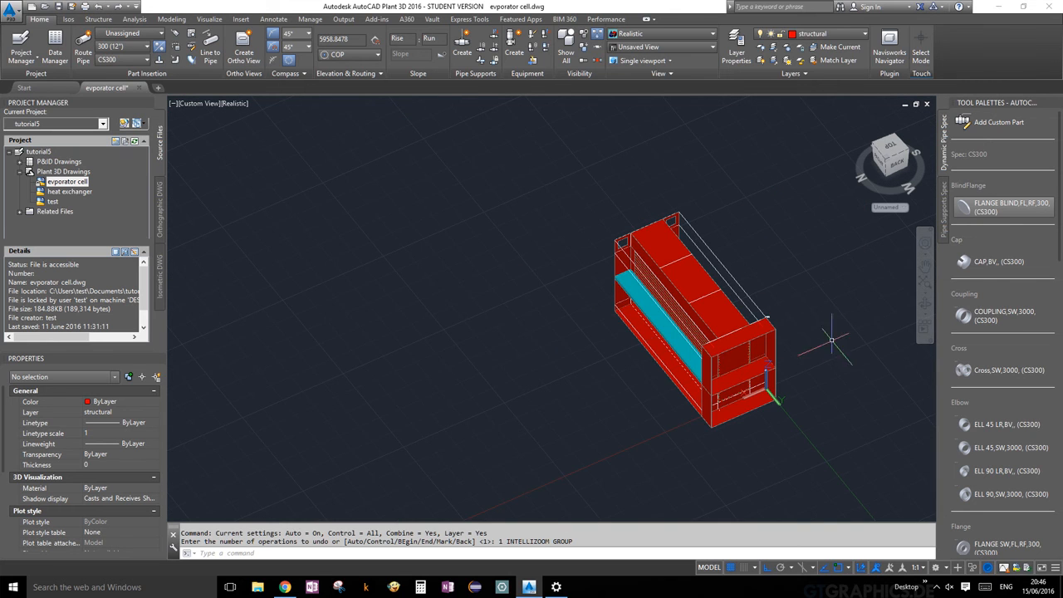
Step: Place a FLANGE BLIND,FL,RF,300 on the end-box nozzle farther from the origin corner, with 0° rotation, and end the placement
scroll(771, 330, up, 5)
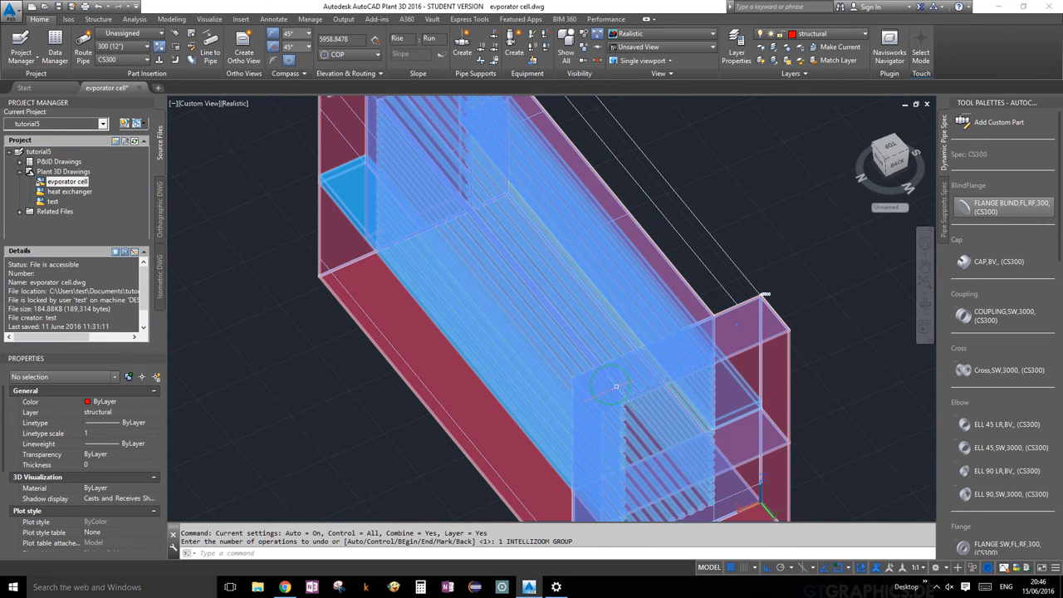
click(924, 301)
drag(772, 308, 625, 277)
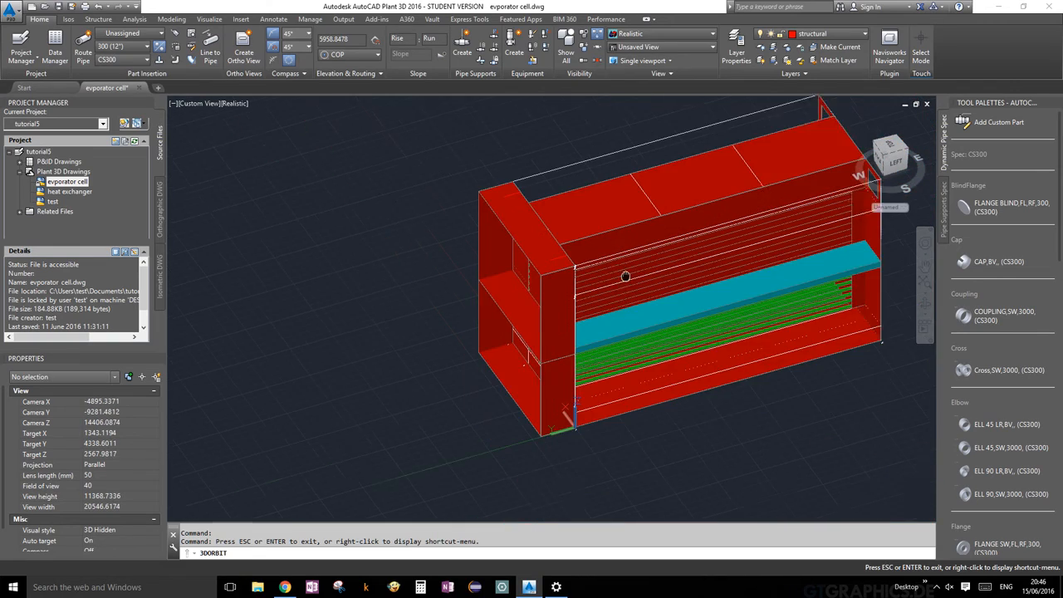
scroll(601, 396, up, 3)
key(Escape)
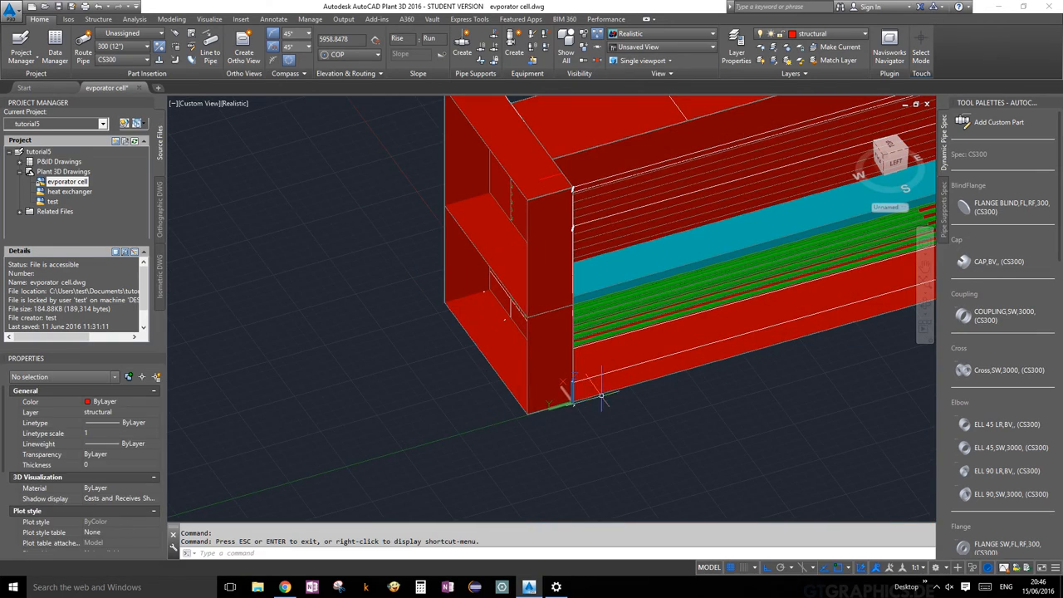
scroll(601, 397, down, 5)
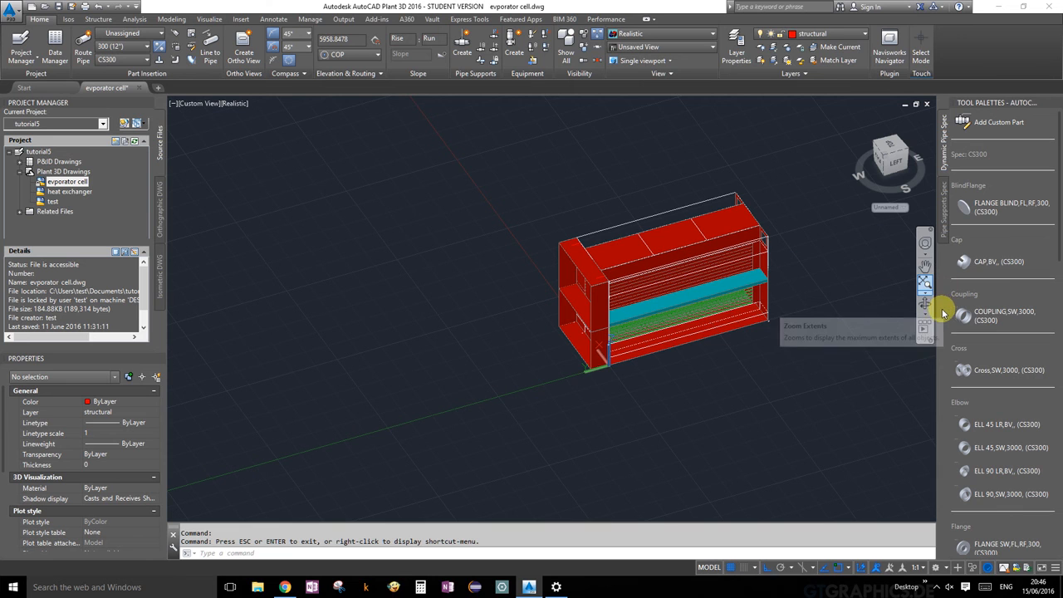
click(984, 218)
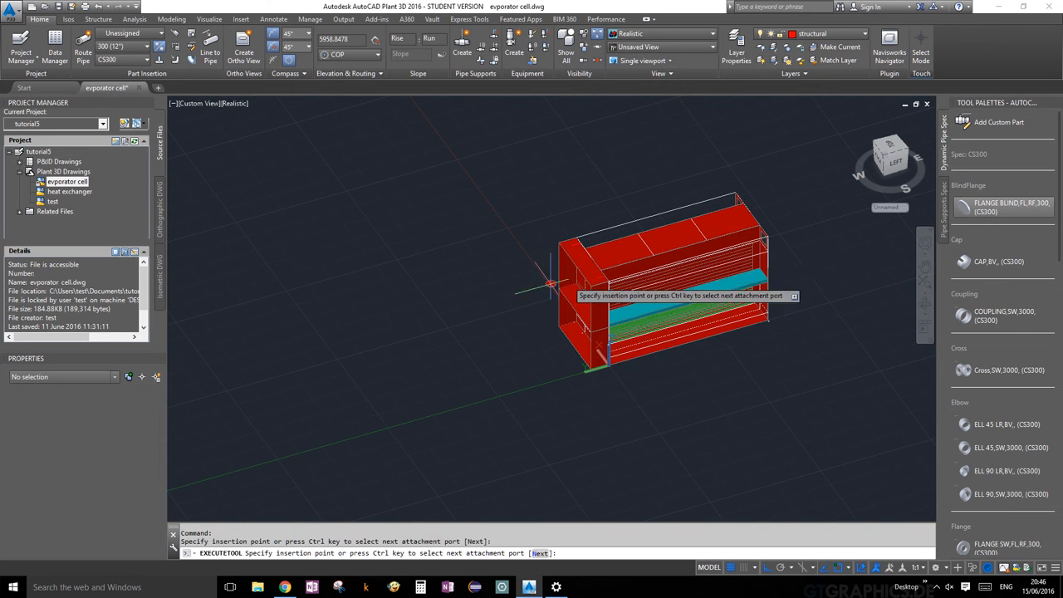
scroll(582, 283, up, 5)
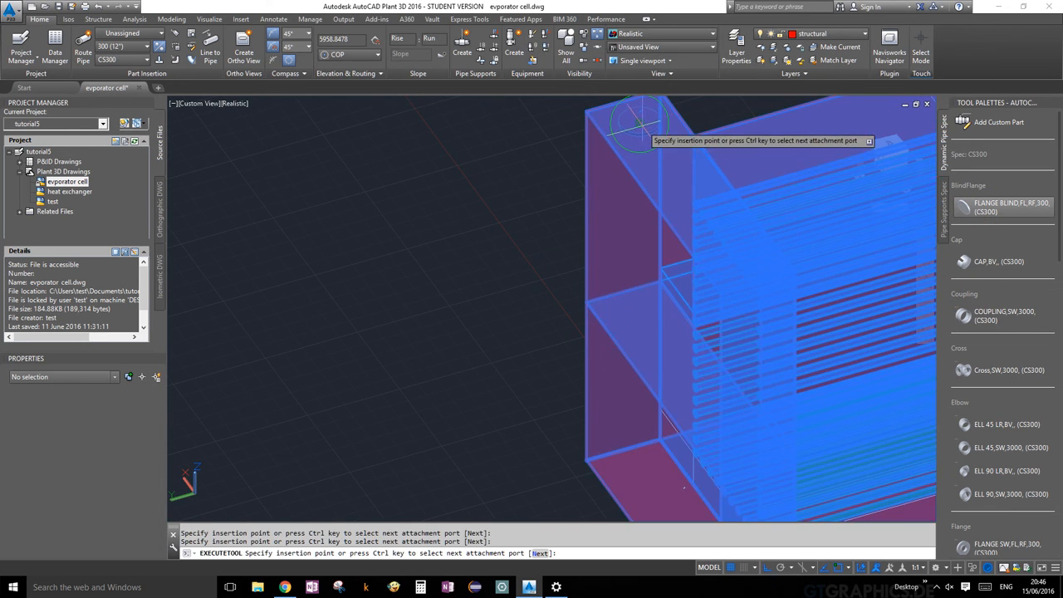
click(638, 123)
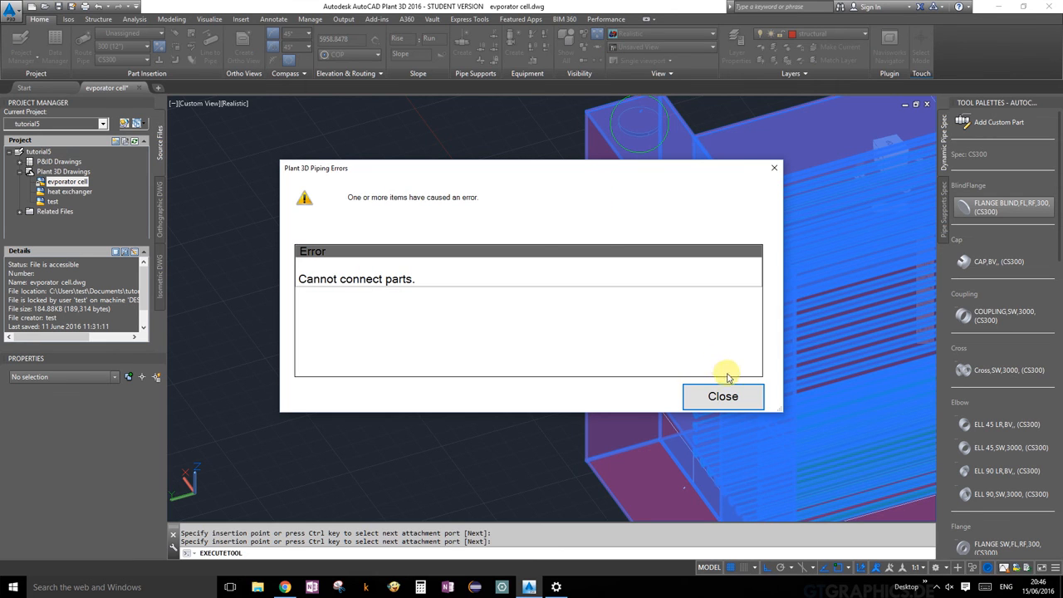
click(723, 397)
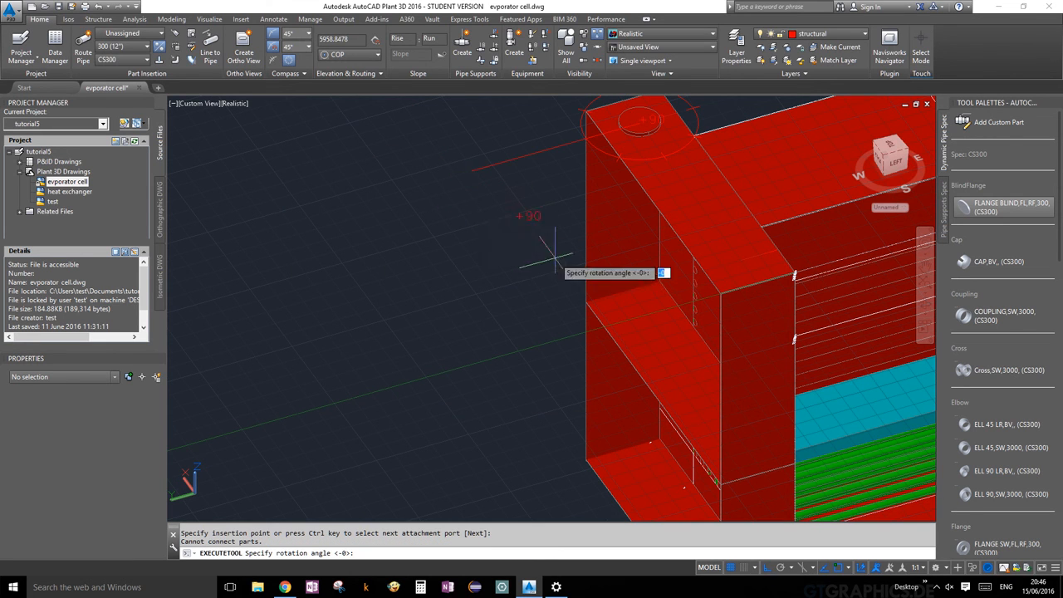
middle_drag(684, 108, 653, 229)
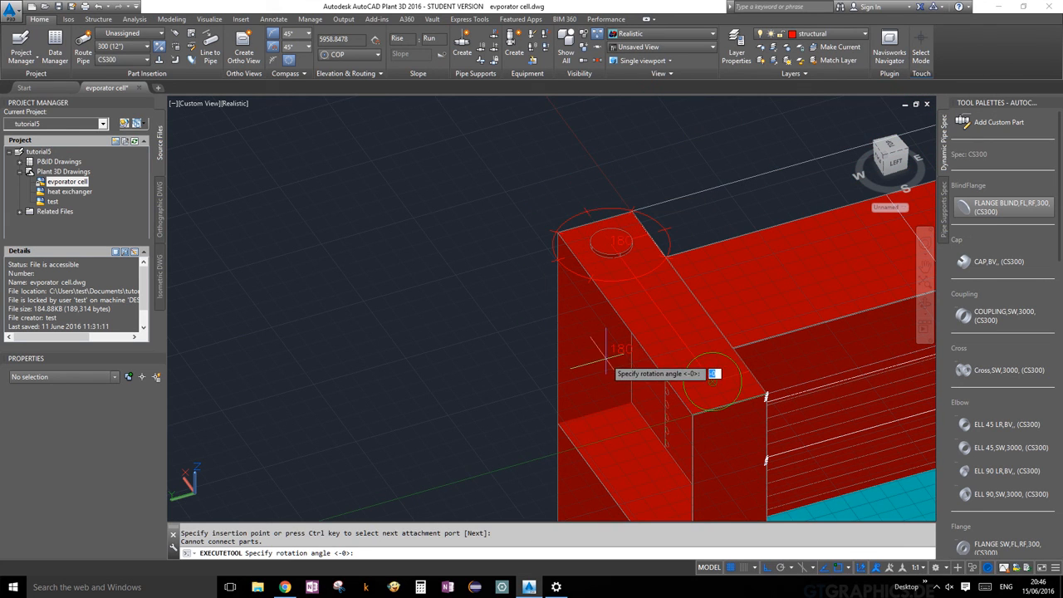
scroll(493, 404, down, 3)
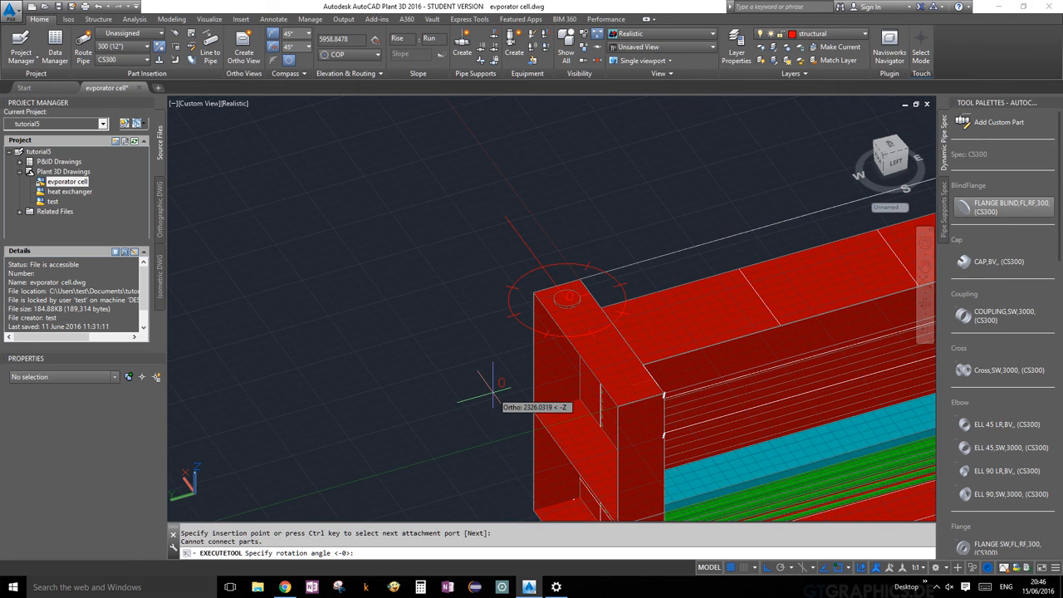
click(504, 379)
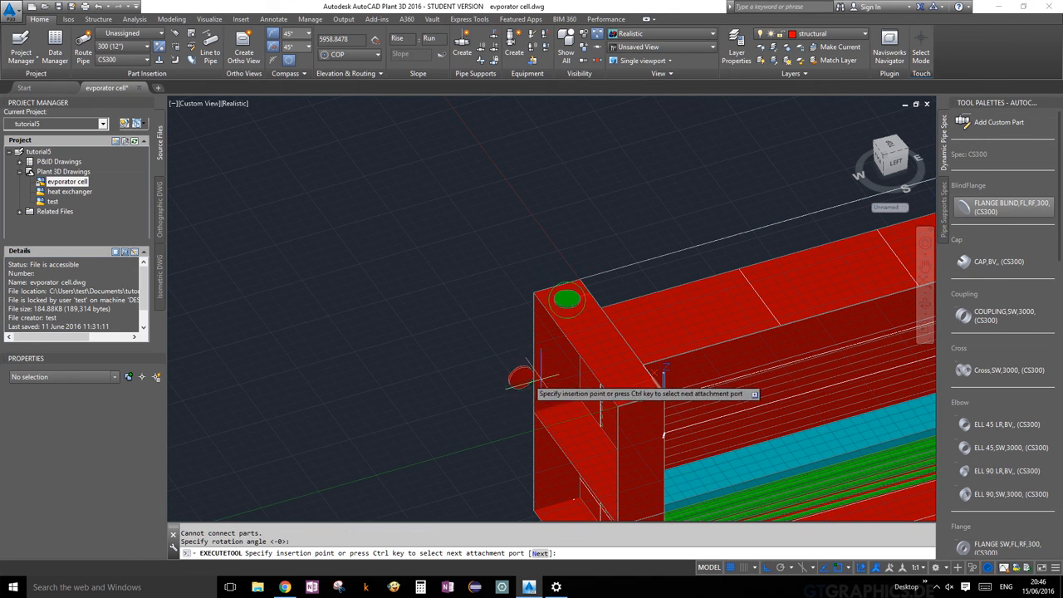
key(Escape)
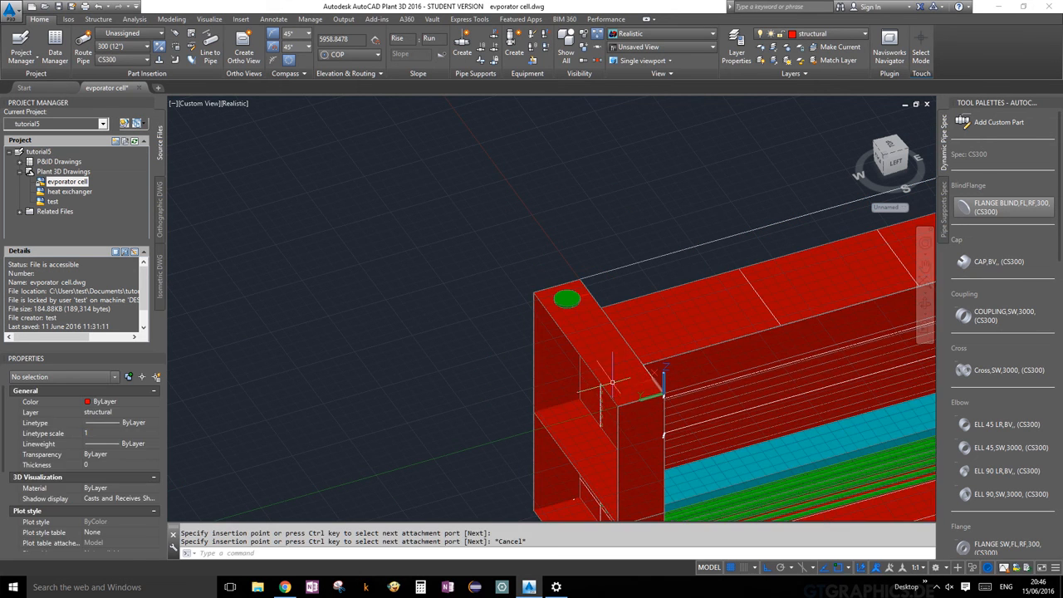
Step: Delete the blind flange from the end-box nozzle farther from the origin corner
scroll(615, 365, down, 3)
middle_drag(610, 361, 592, 292)
scroll(588, 296, up, 5)
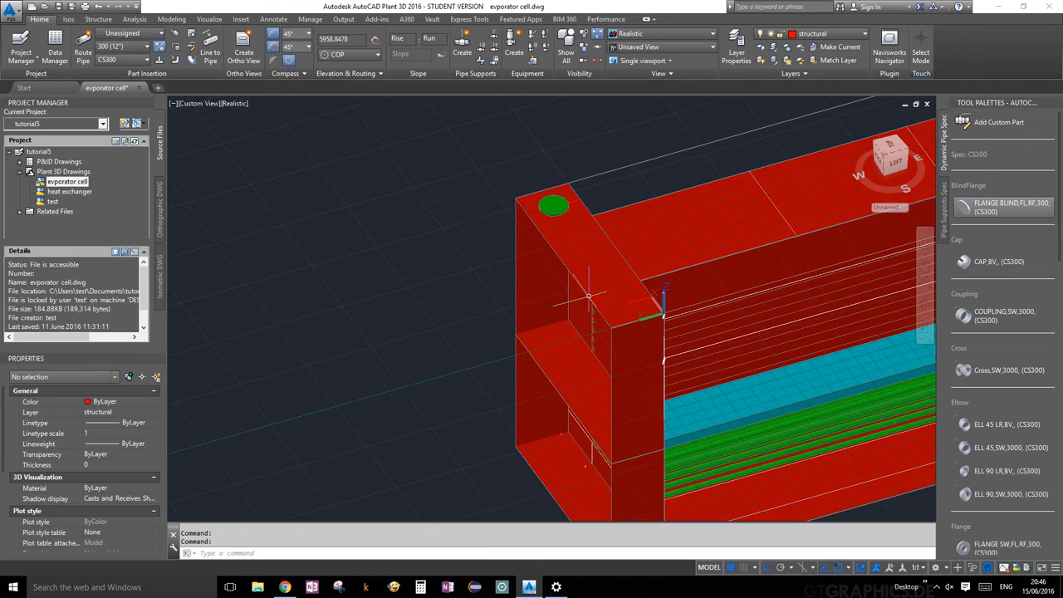
click(554, 207)
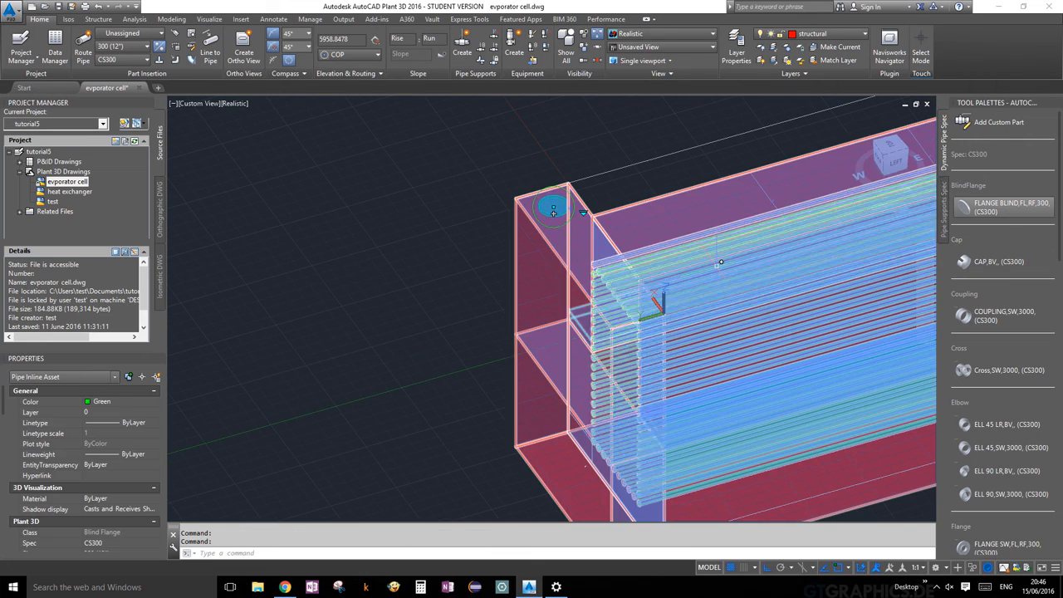
key(Delete)
scroll(708, 315, down, 2)
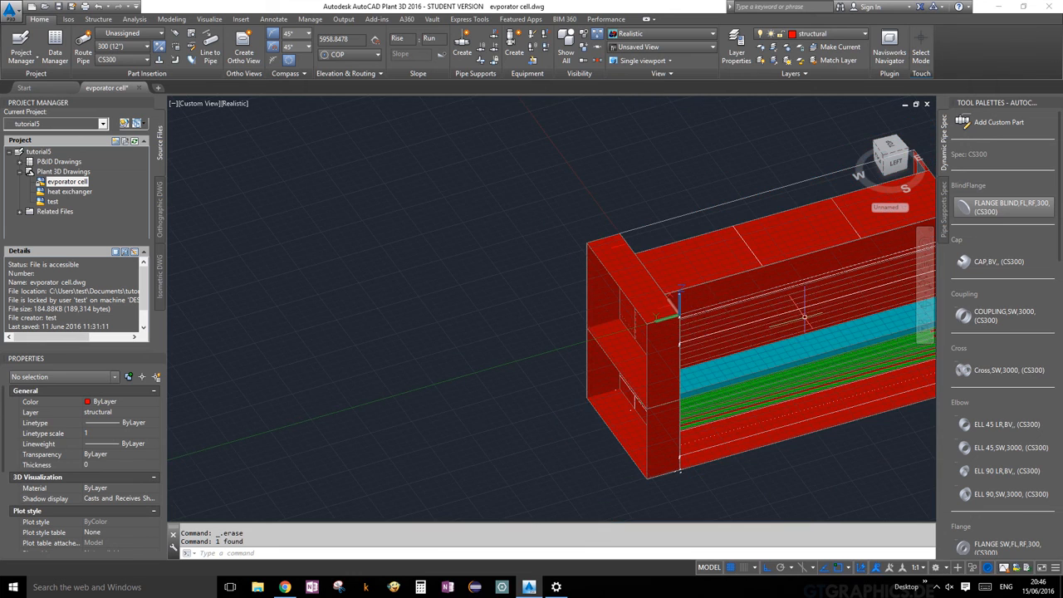
middle_drag(797, 317, 603, 324)
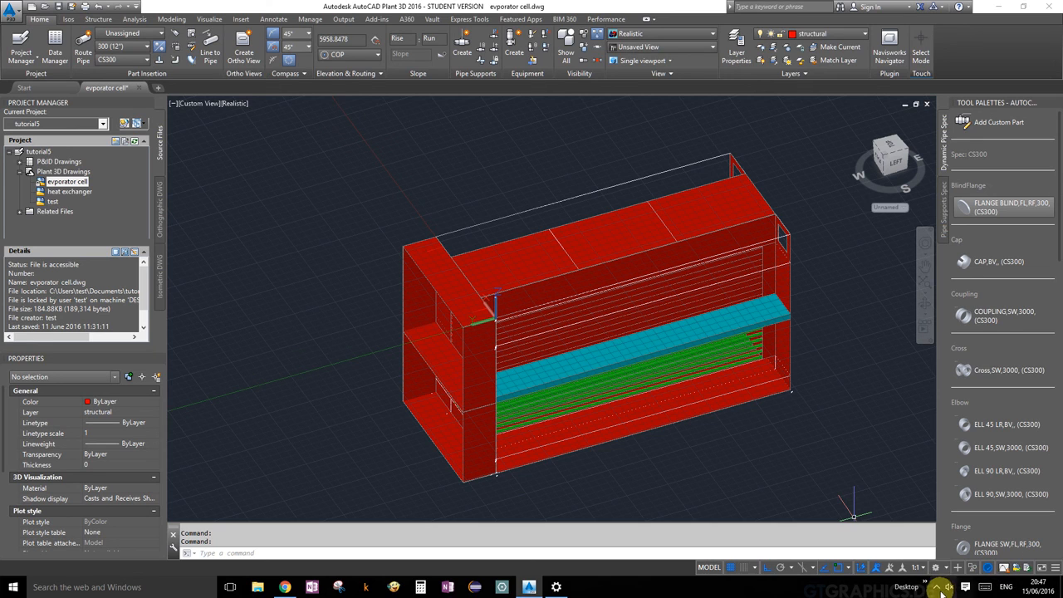
click(937, 586)
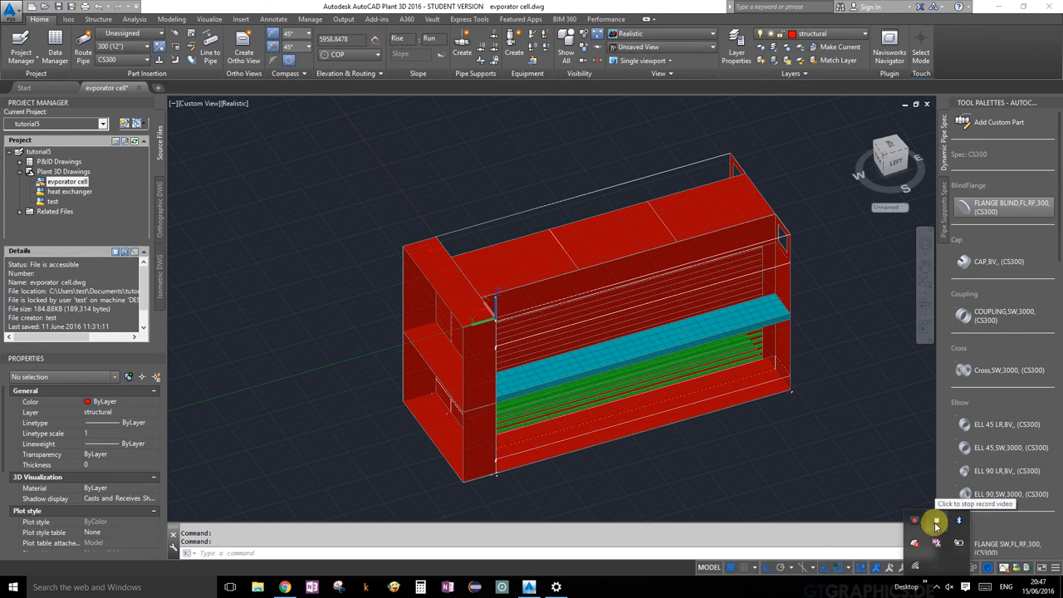